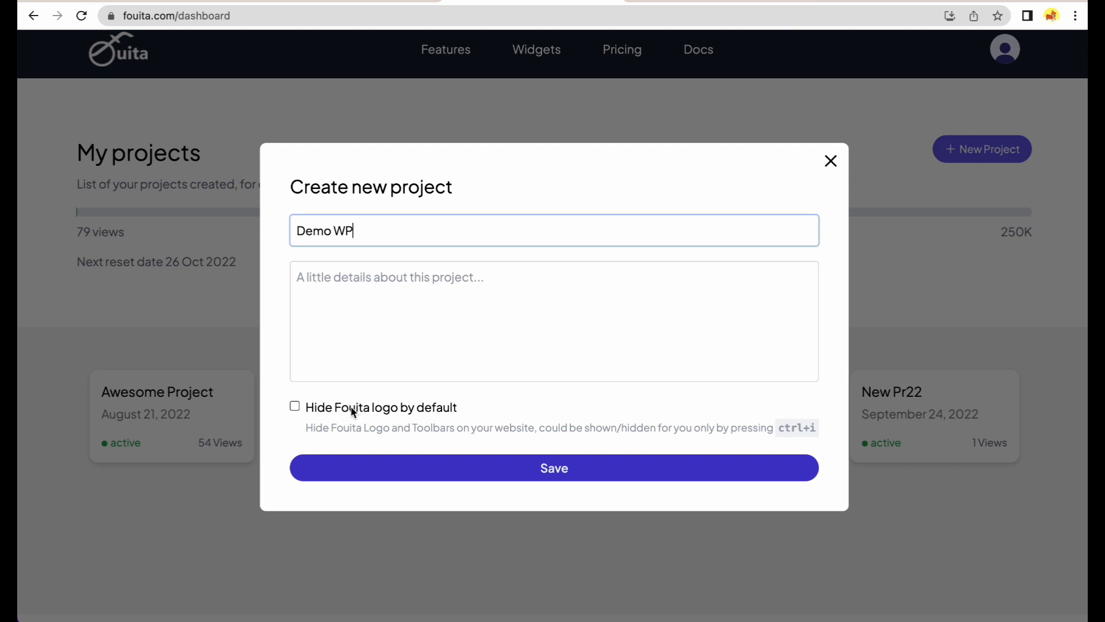
Save the Demo WP project with the Fouita logo hidden and add the We're Hiring Now! Popup widget.
left_click(374, 425)
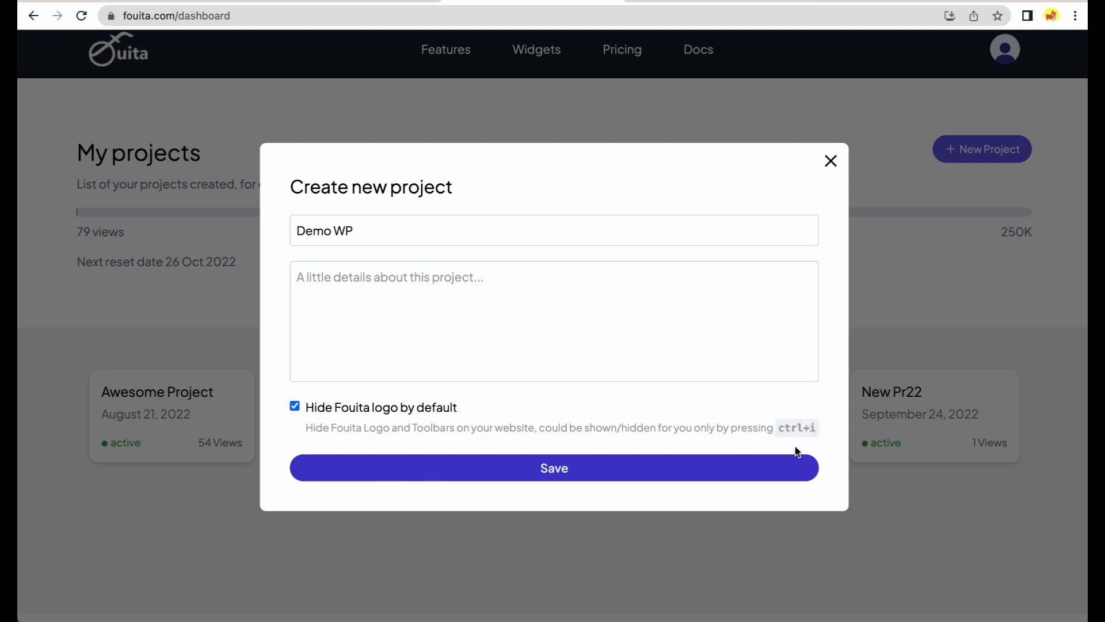
left_click(790, 466)
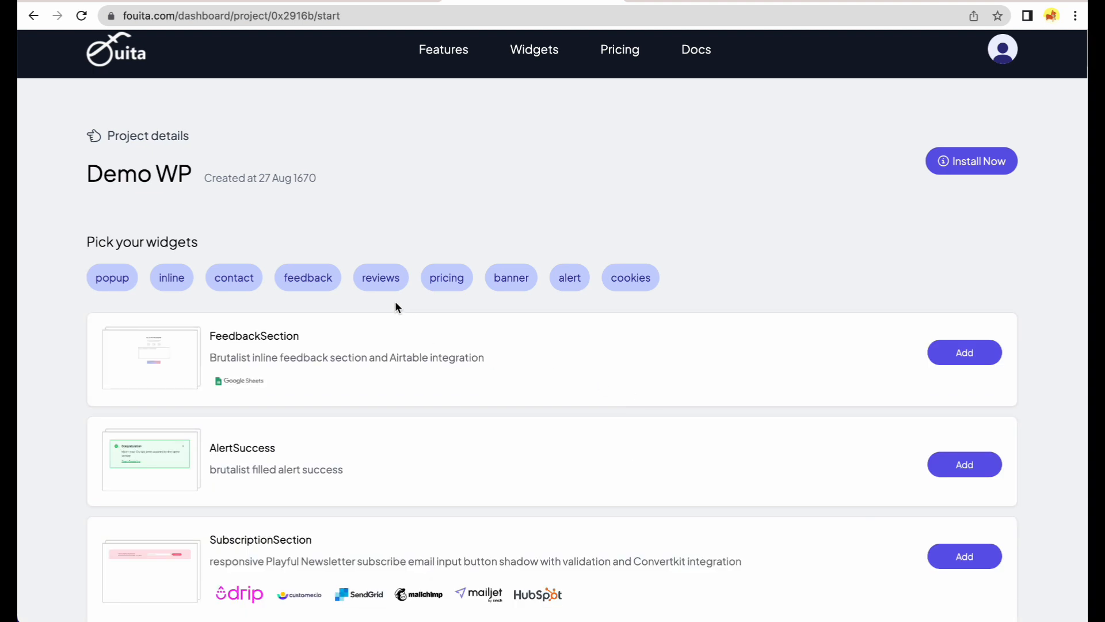
left_click(128, 285)
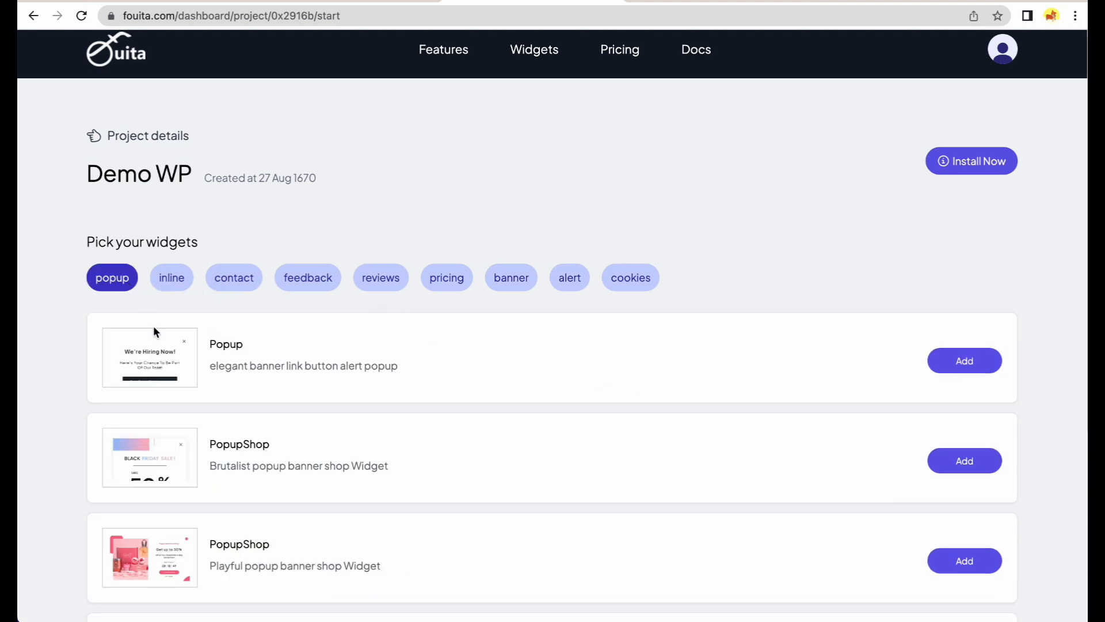
left_click(165, 356)
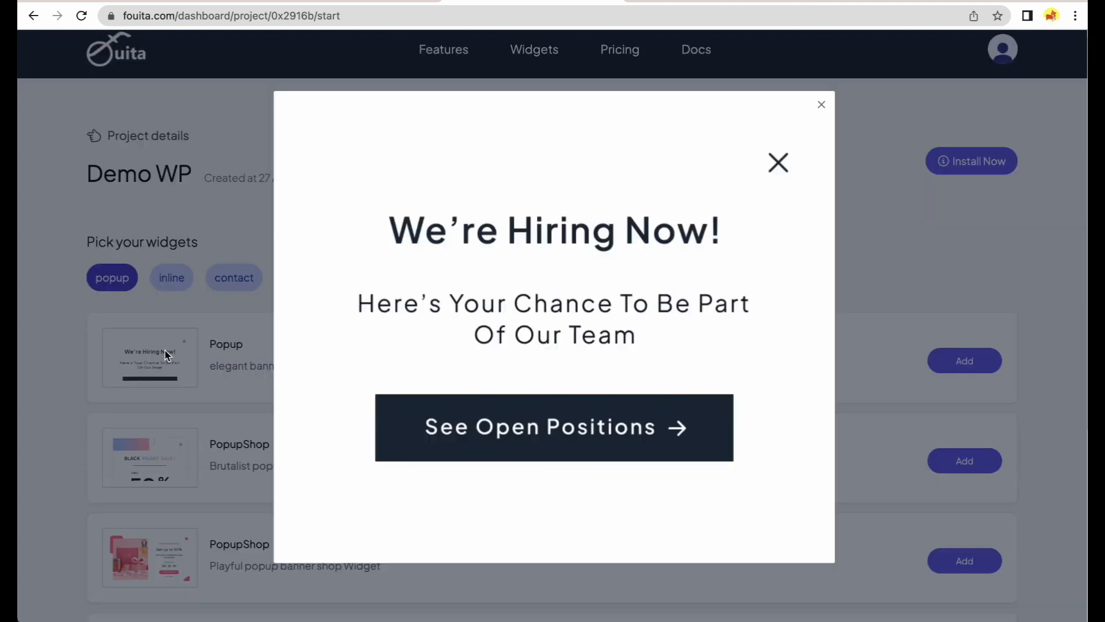
left_click(248, 364)
left_click(979, 361)
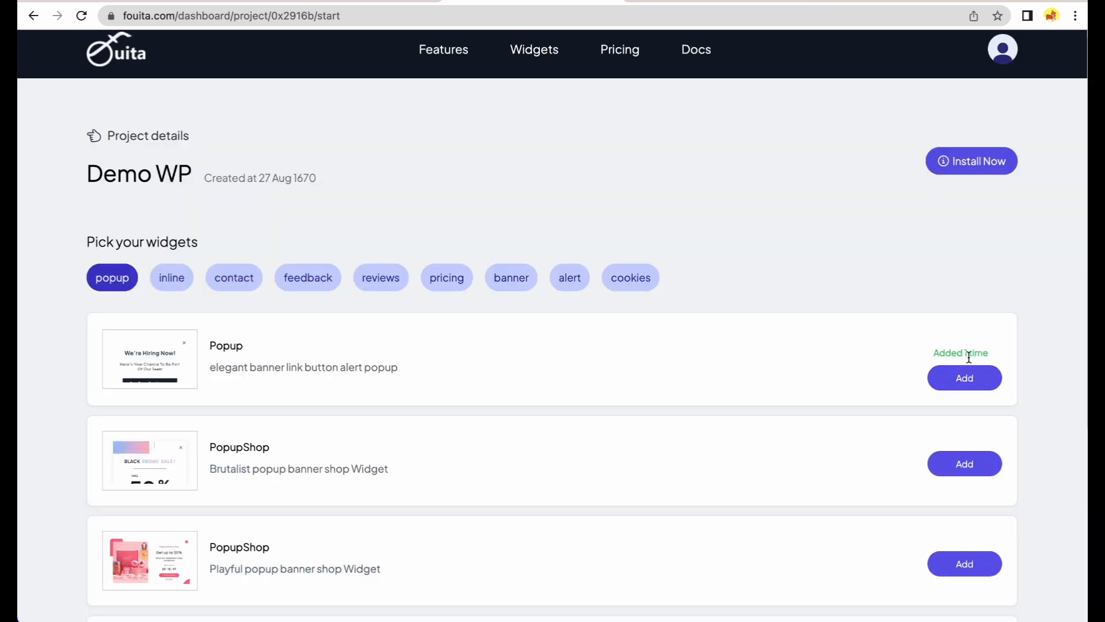
Copy the project ID from the install instructions and go to the WordPress Fouita settings page.
left_click(957, 161)
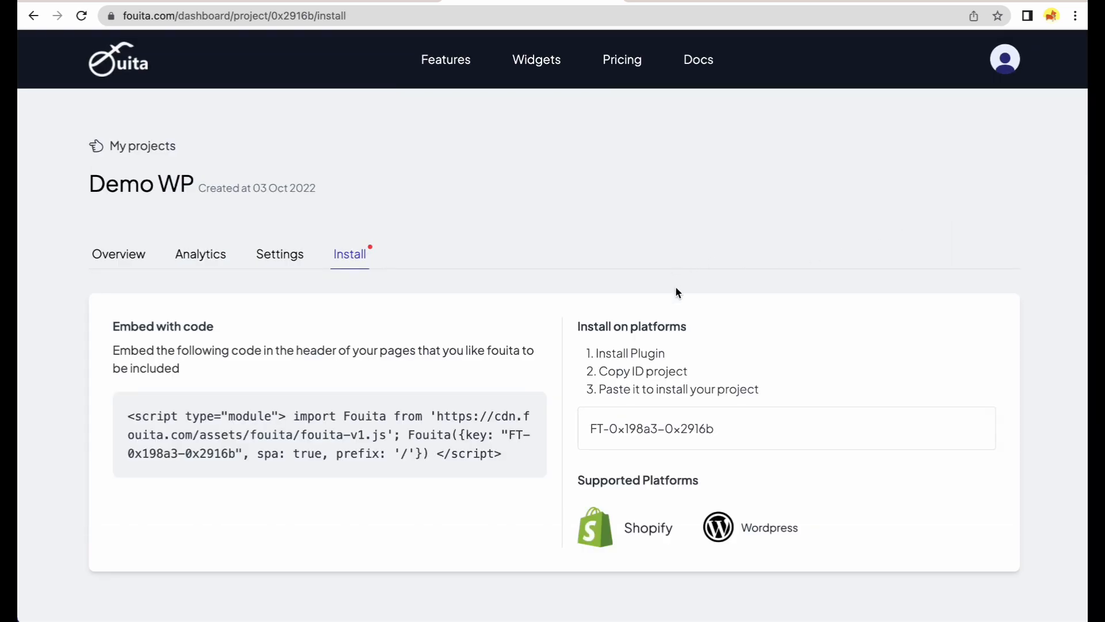
left_click_drag(743, 438, 590, 438)
key("super+c")
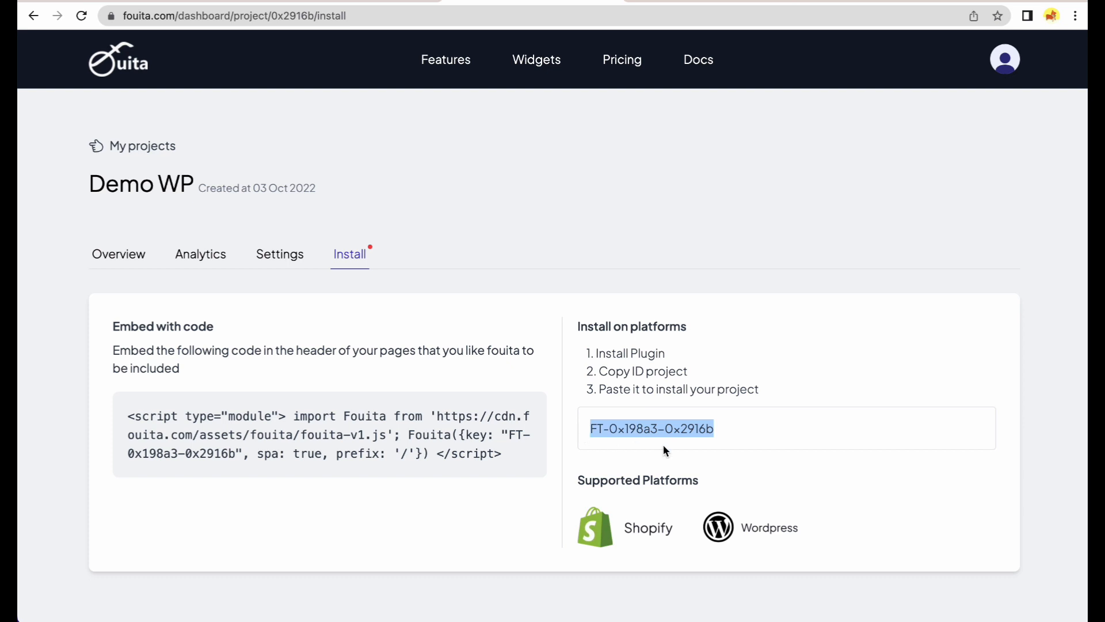
left_click(346, 2)
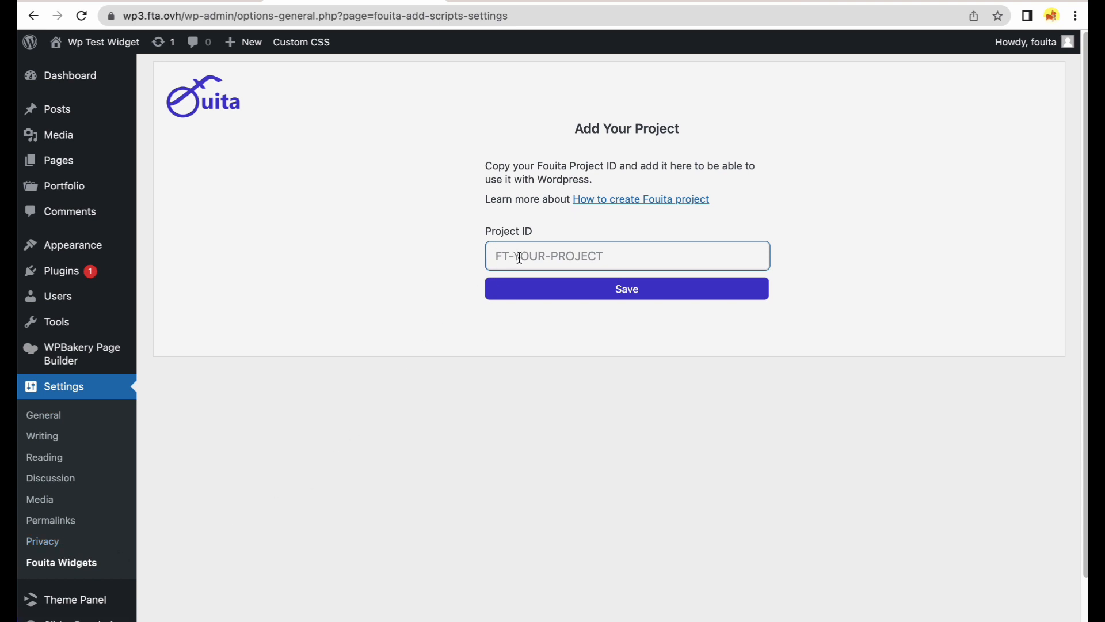
Paste the copied Fouita project ID into WordPress's Project ID field and save it.
key("super+v")
left_click(524, 288)
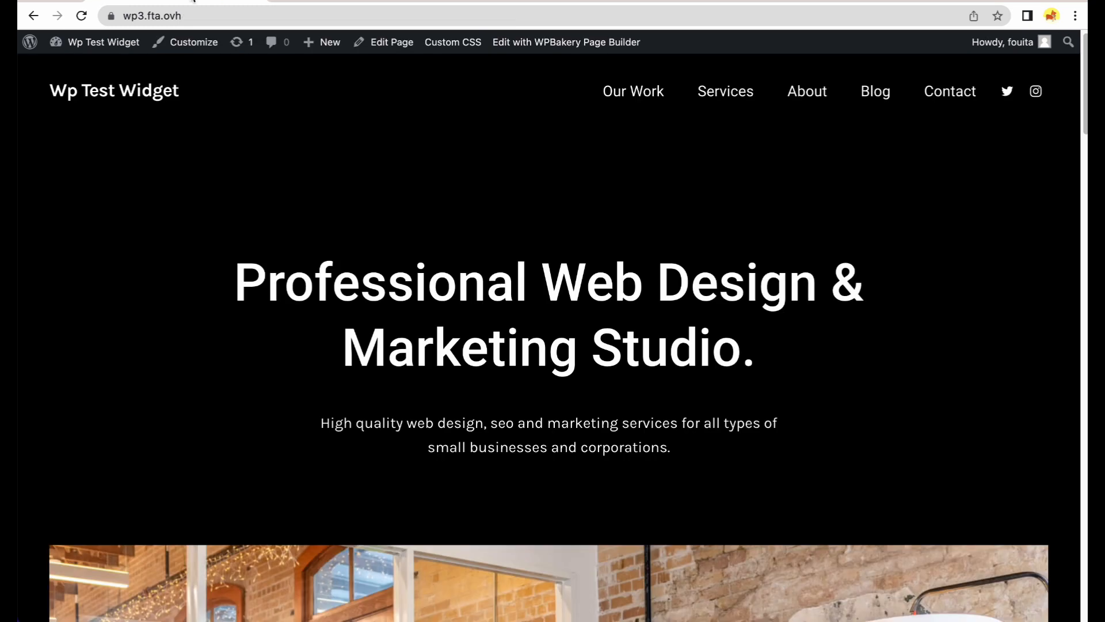
Reload the homepage and log in to Fouita from the site's Fouita icon.
left_click(82, 16)
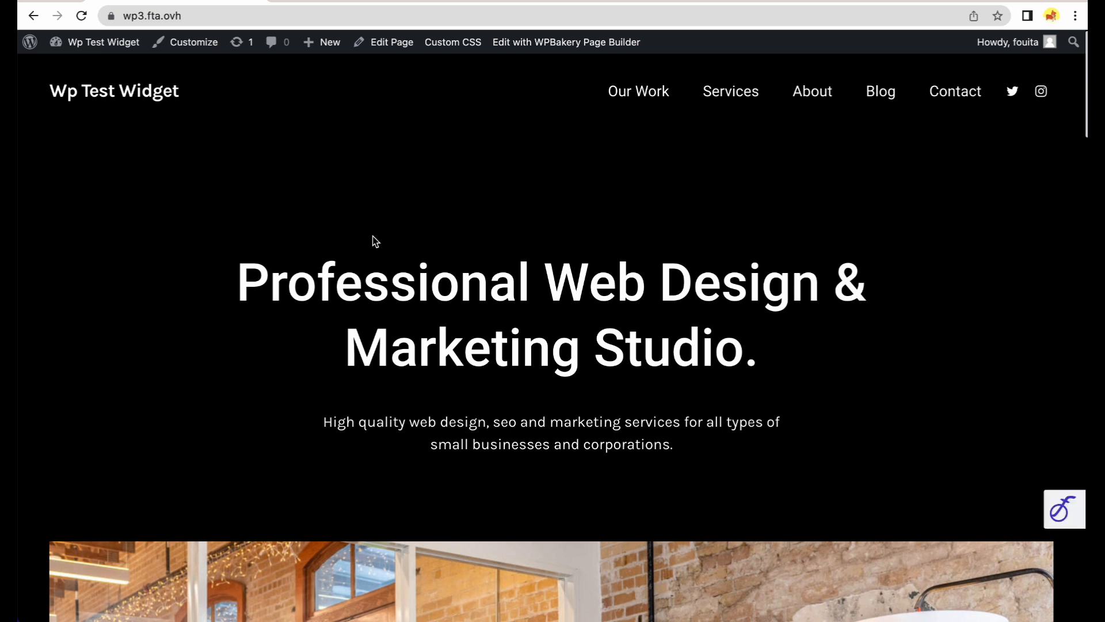
left_click(1058, 508)
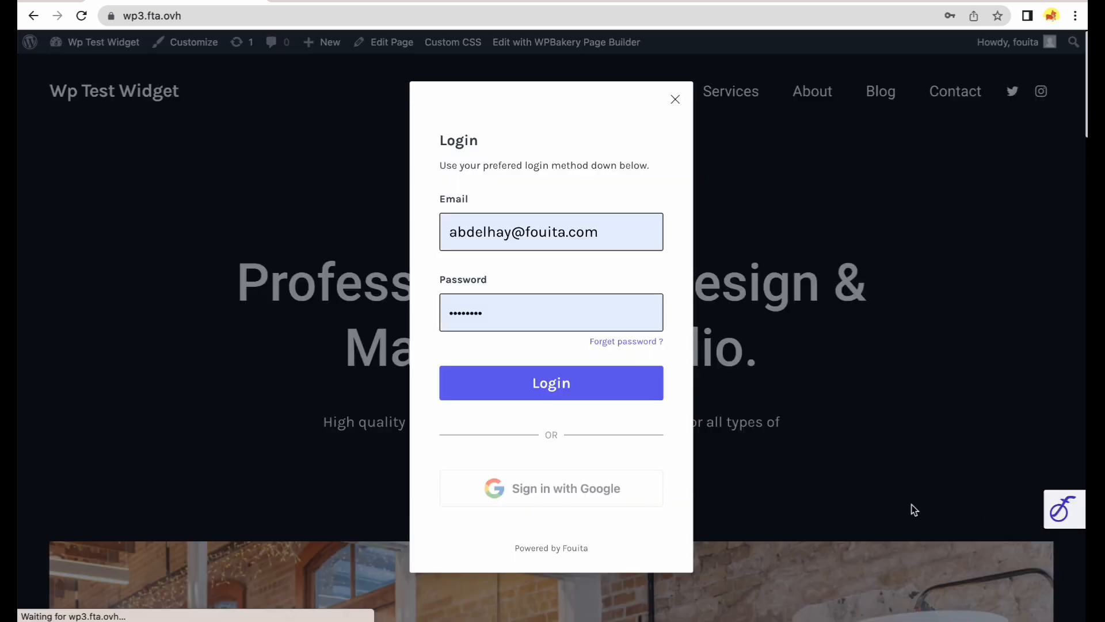
left_click(570, 380)
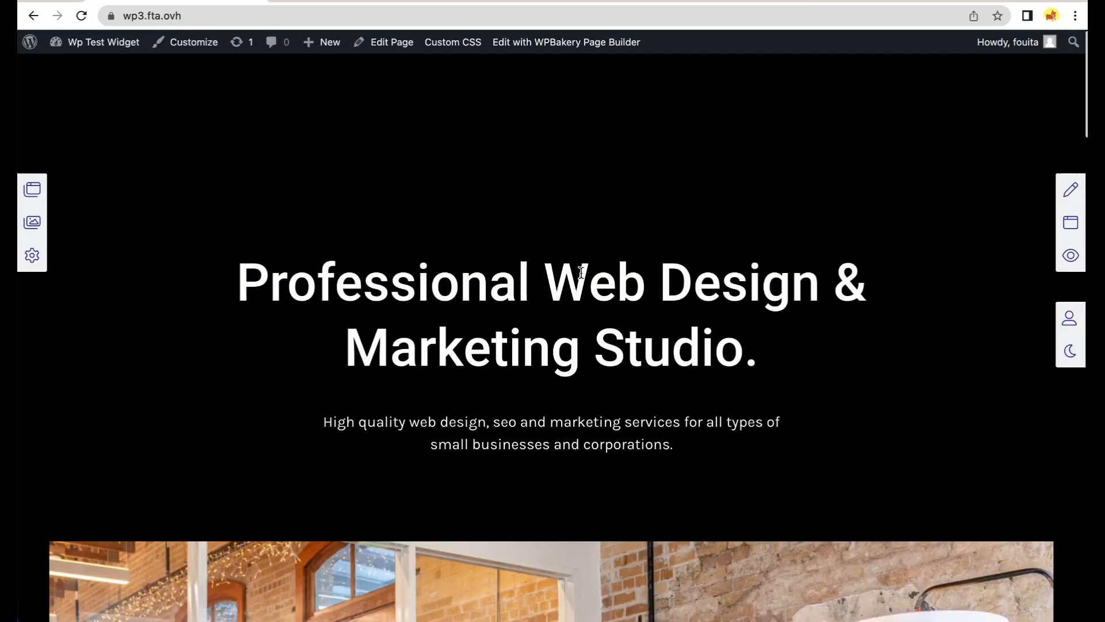
Preview the Popup in the widget list, add it to all pages, then remove it from pages.
left_click(1071, 222)
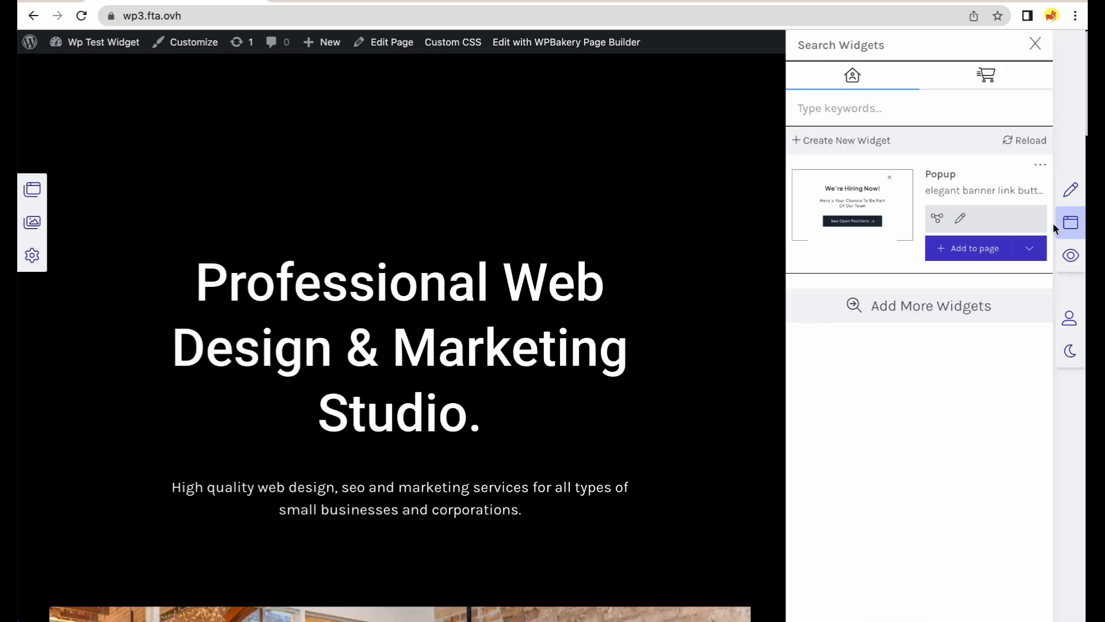
left_click(850, 198)
left_click(716, 205)
left_click(1022, 251)
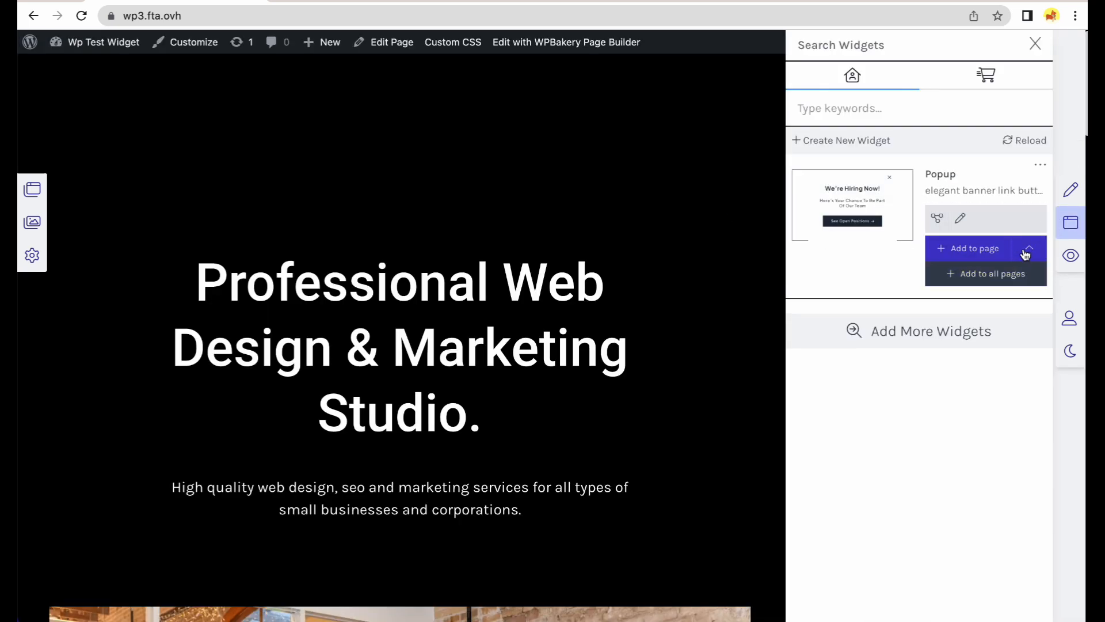
left_click(973, 273)
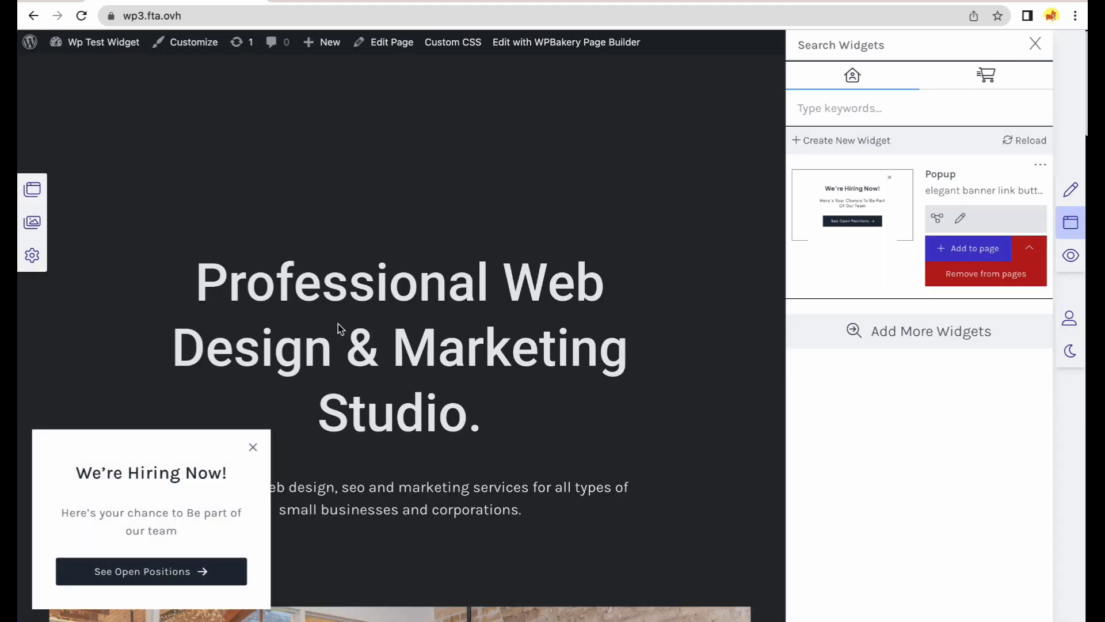
left_click(954, 281)
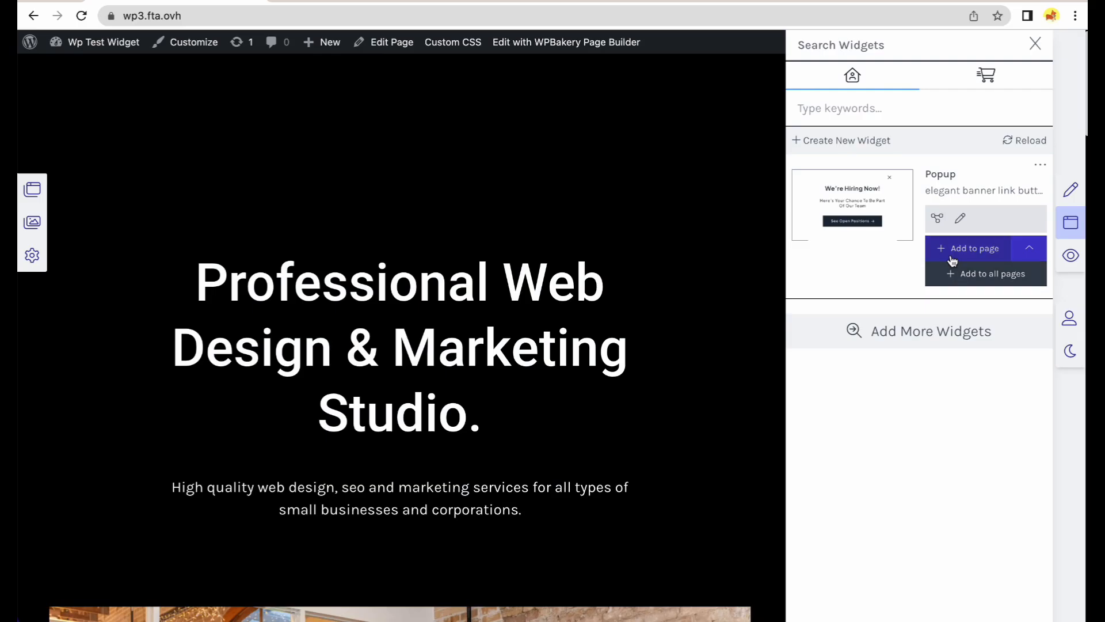
Insert the hiring Popup under the footer element on this page and switch into edit mode.
left_click(953, 255)
scroll(947, 420, "down", 10)
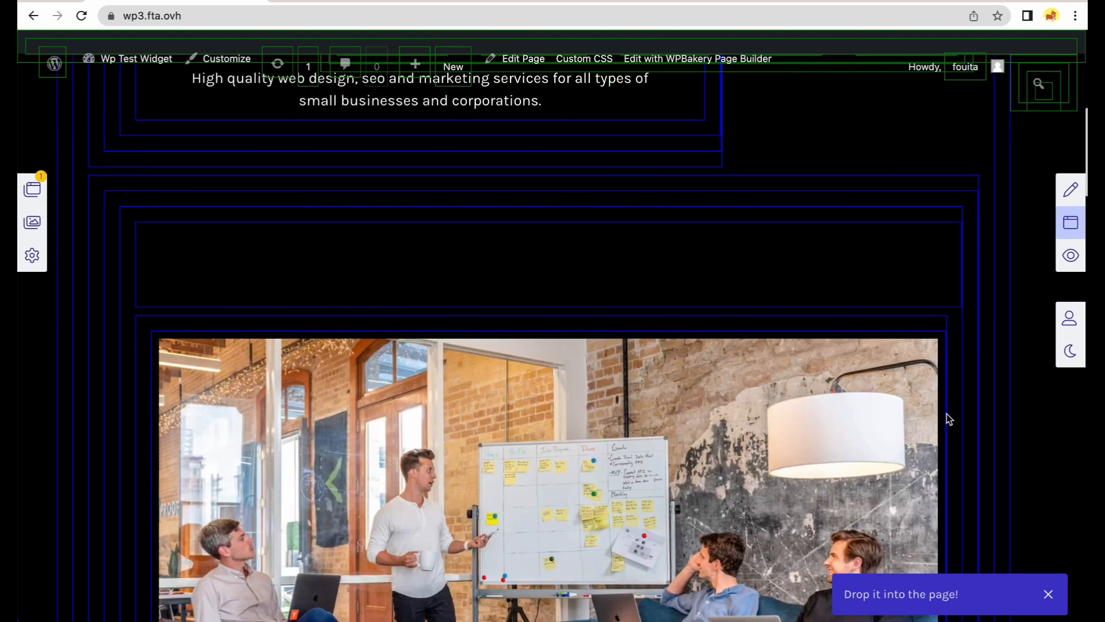
scroll(947, 423, "down", 15)
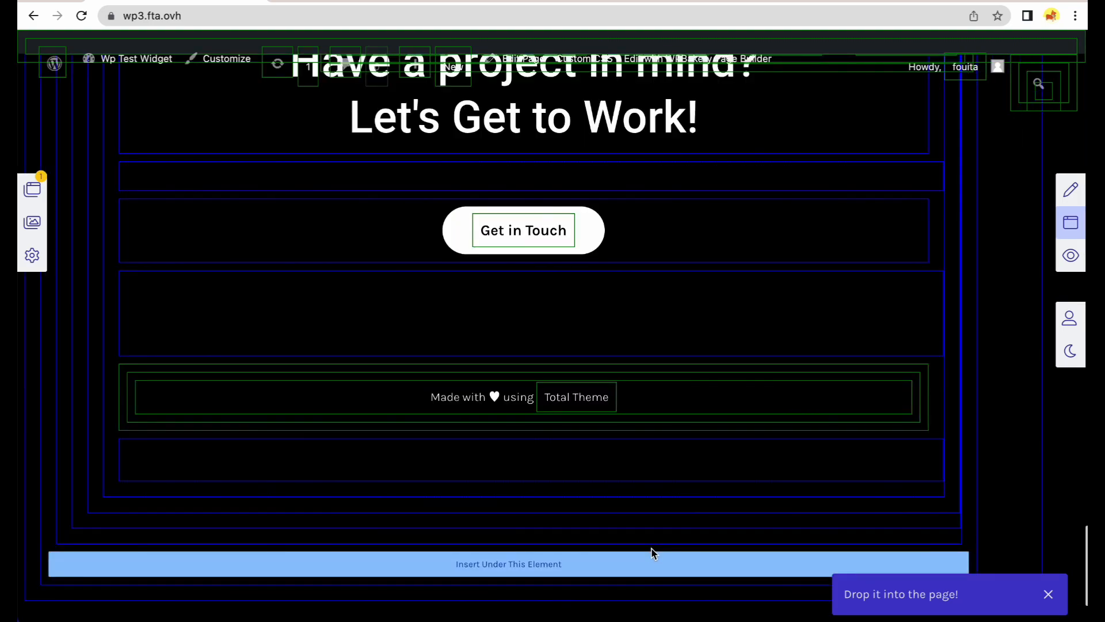
left_click(651, 558)
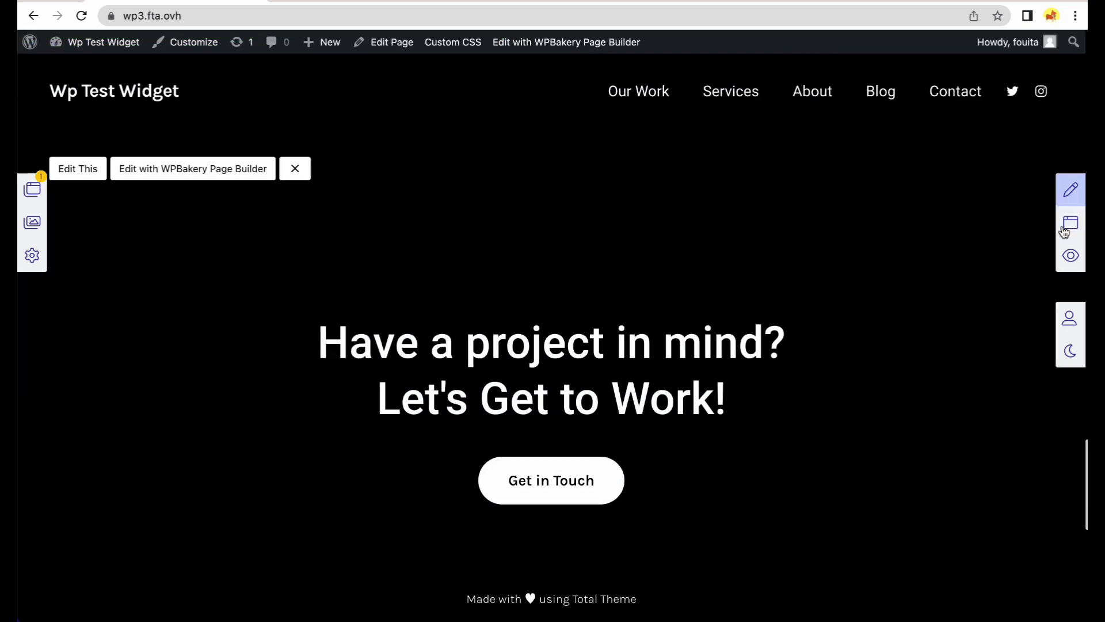
left_click(1068, 228)
left_click(1068, 199)
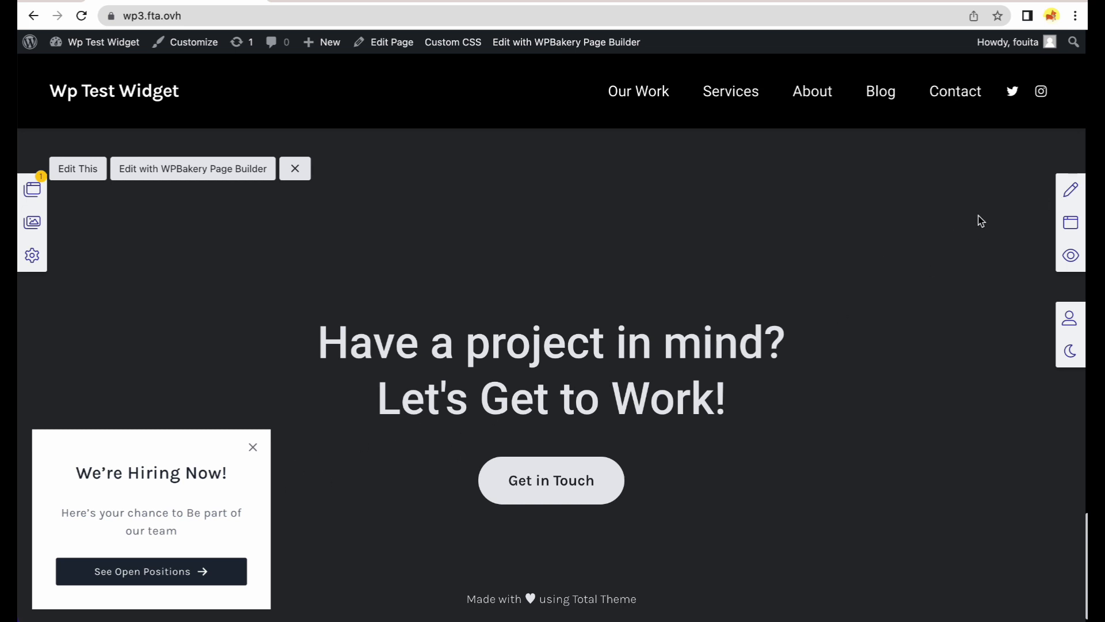
left_click(1072, 191)
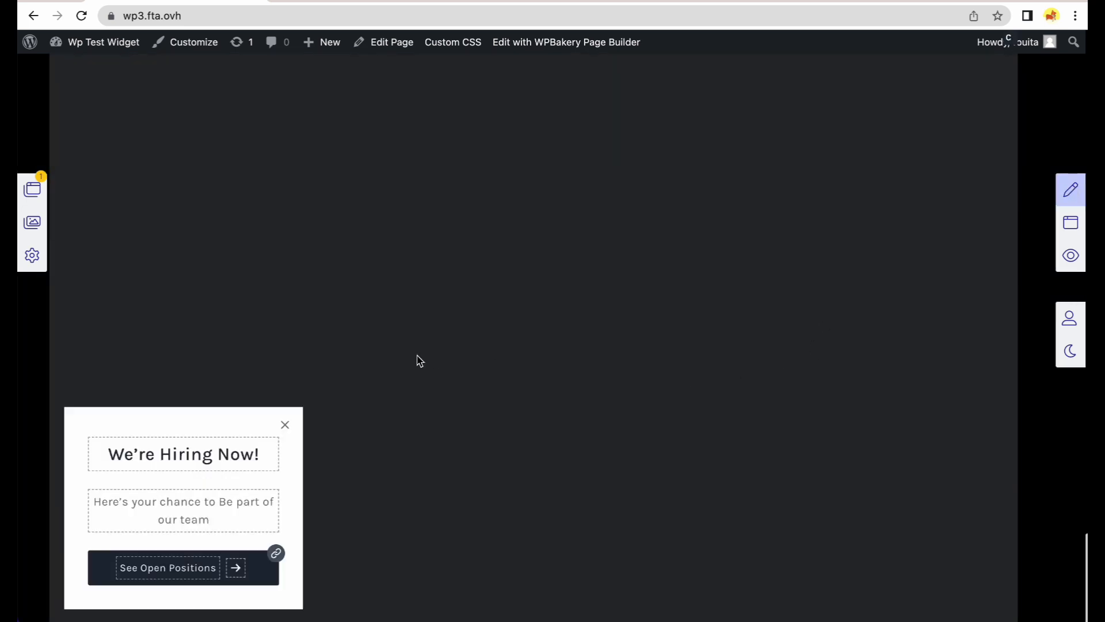
Retitle the popup heading to 'Don't Miss Our Event!'.
scroll(420, 360, "down", 3)
triple_click(158, 453)
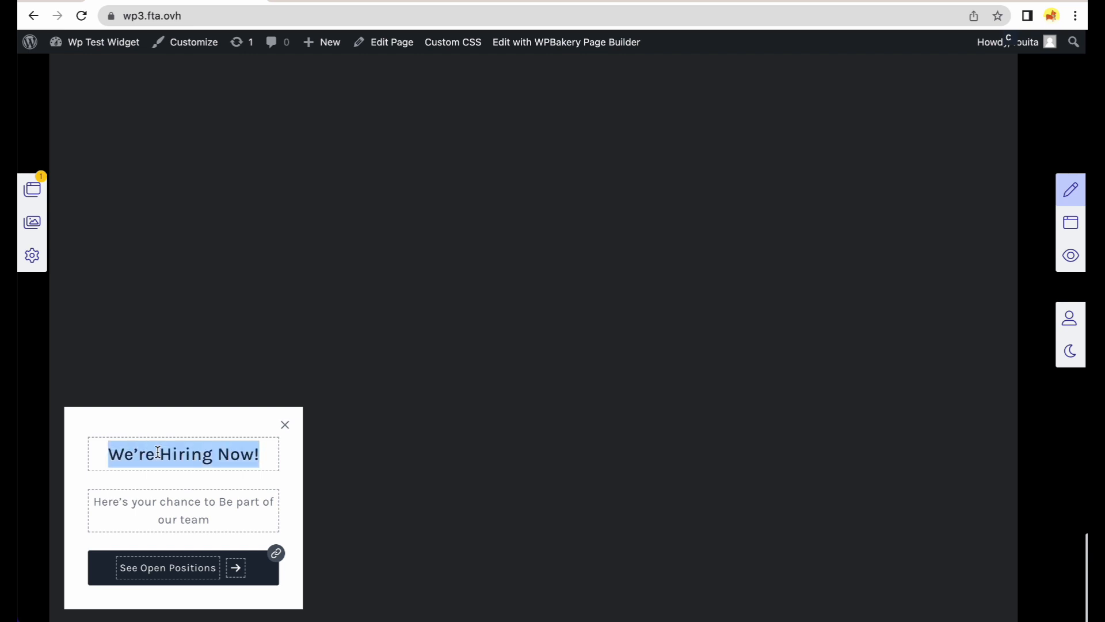
type("Don't Miss Our")
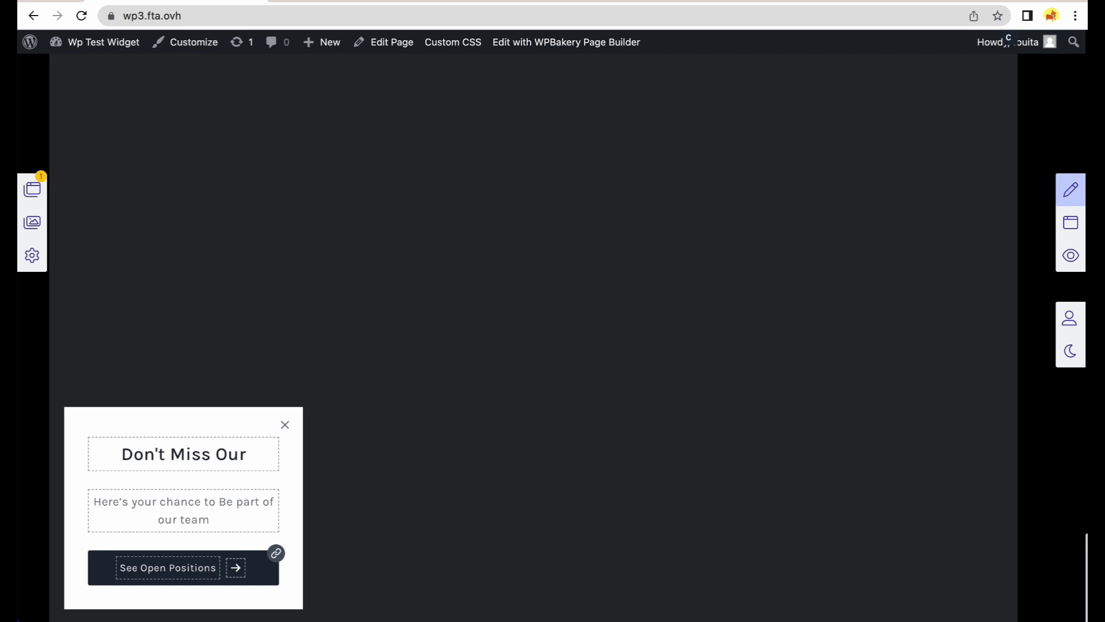
type(" Event")
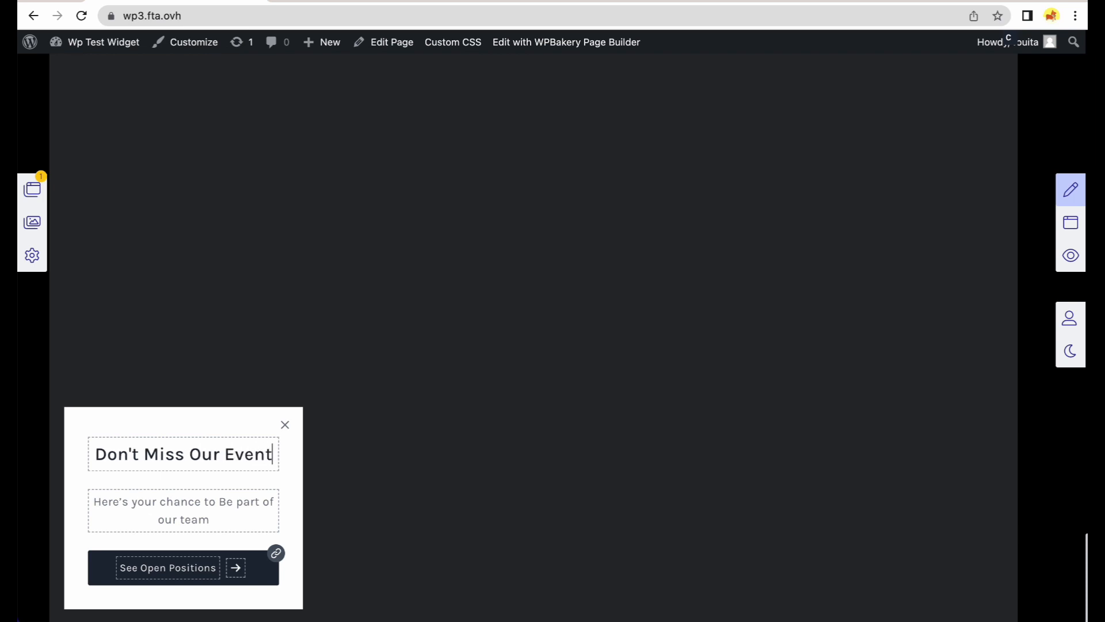
type("!")
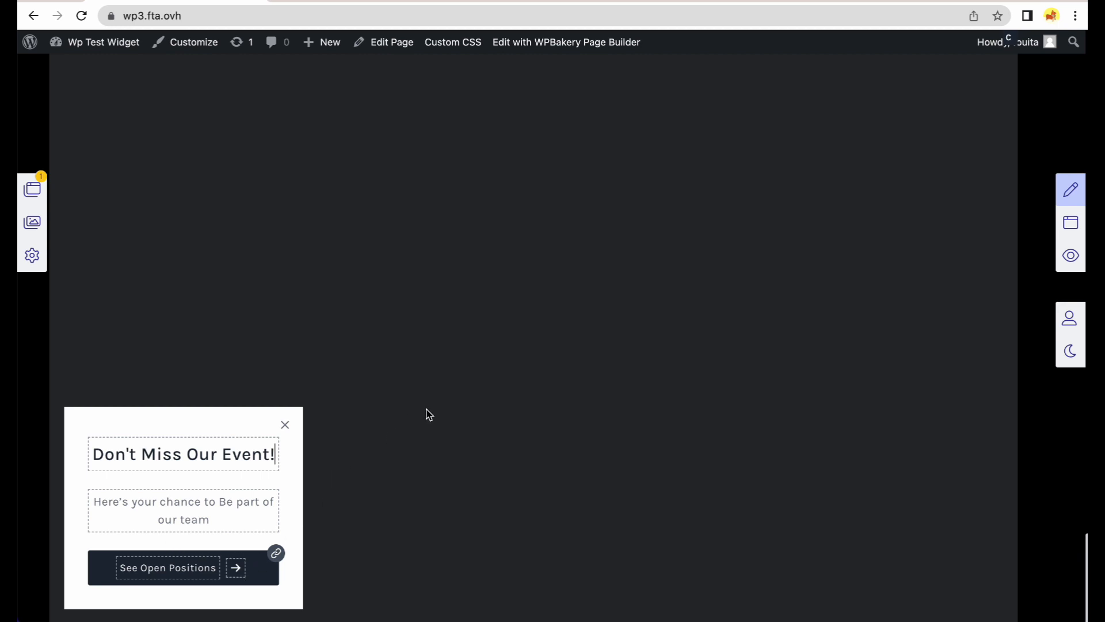
Link the popup's button to /contact and leave edit mode.
left_click(277, 553)
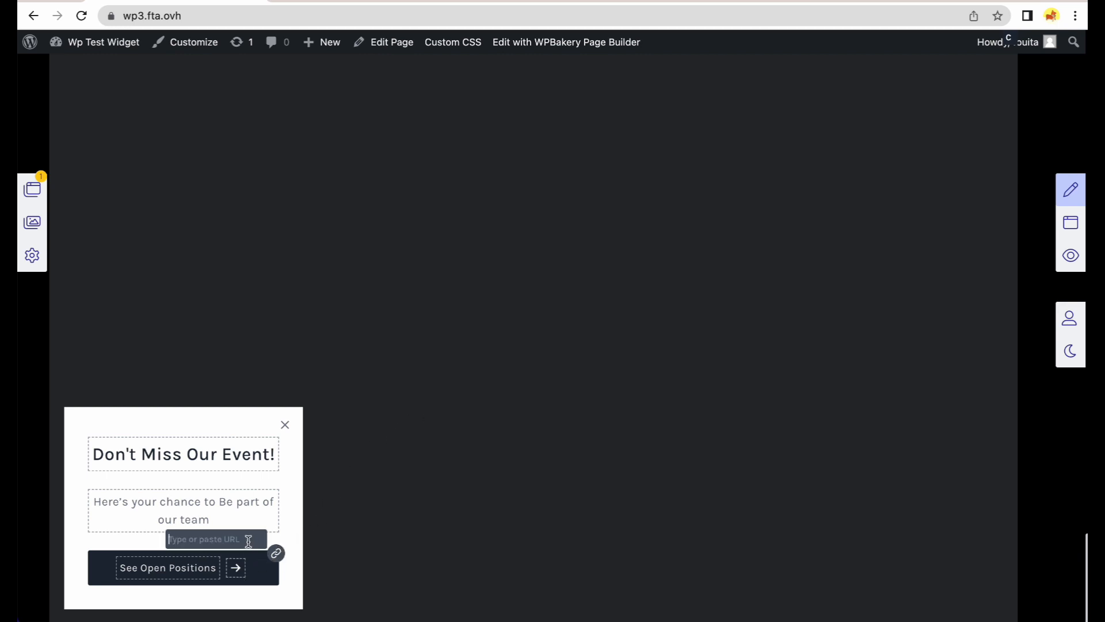
type("/contact")
left_click(277, 554)
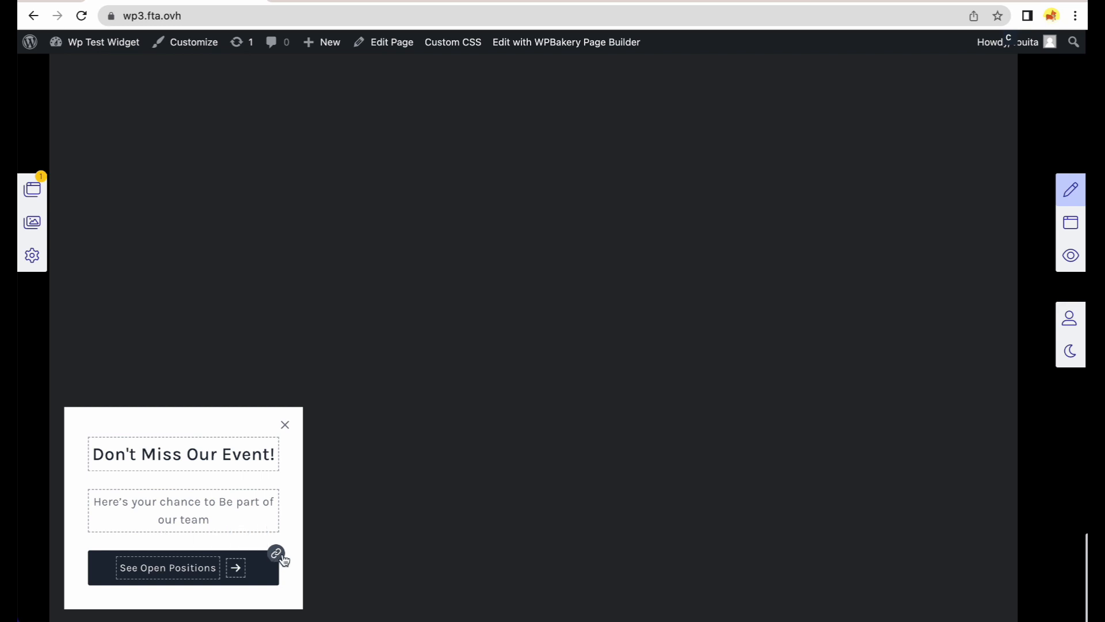
left_click(1064, 199)
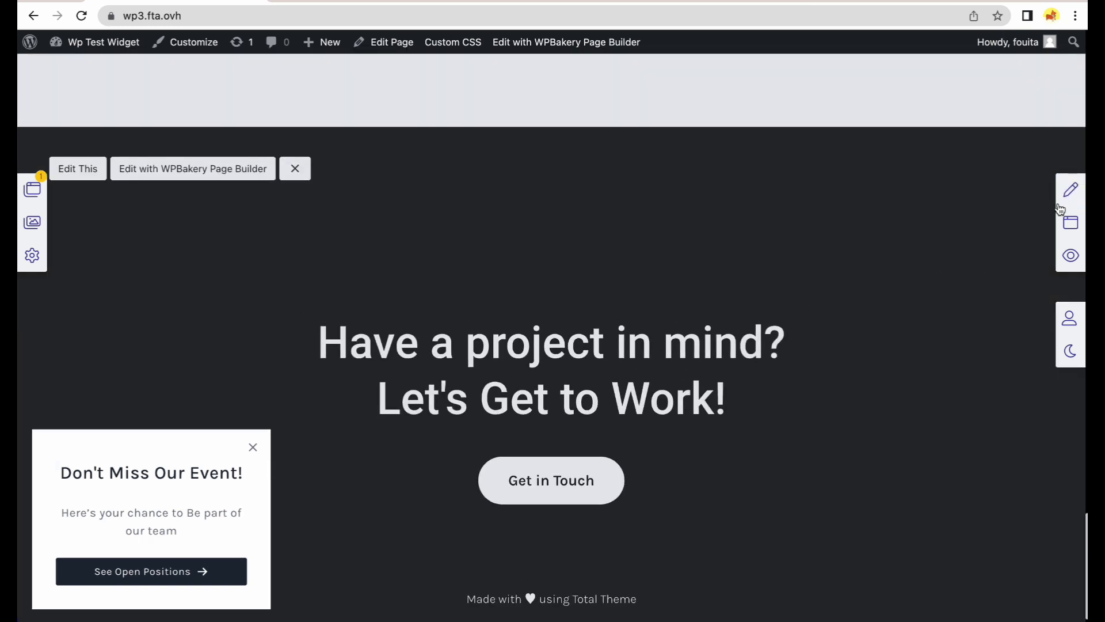
Test the popup button's /contact link, then return to the homepage.
left_click(205, 572)
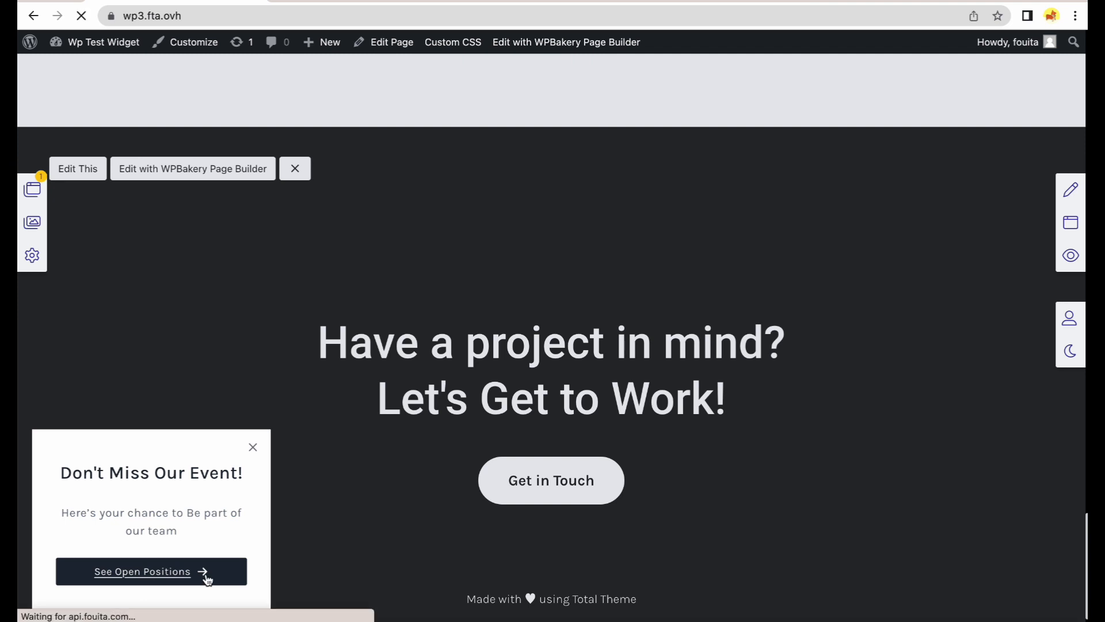
key("alt+Left")
scroll(375, 346, "up", 20)
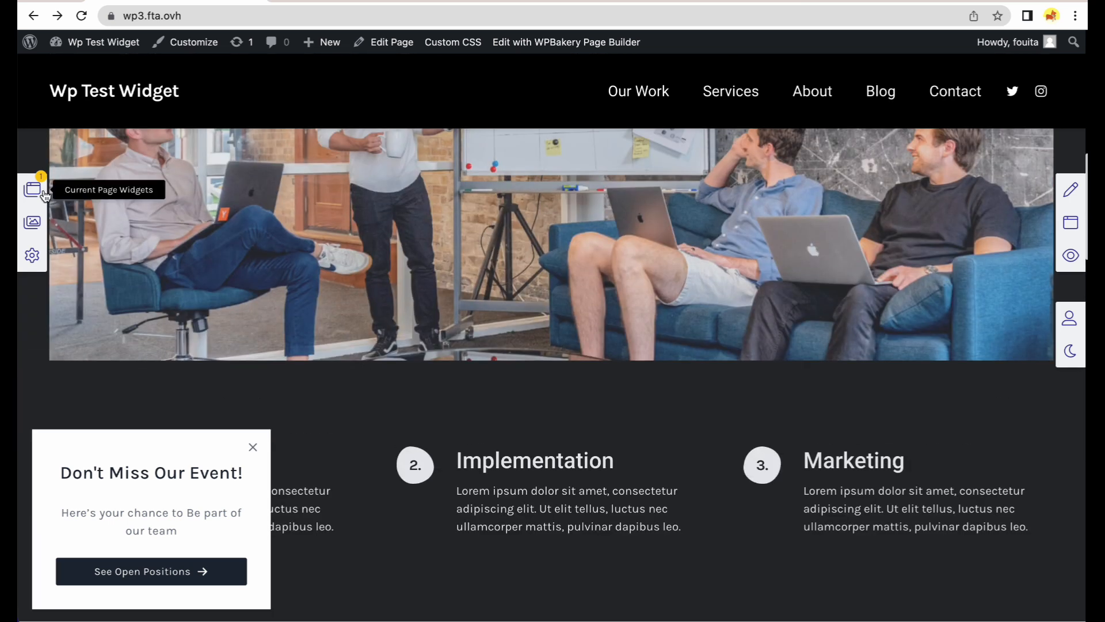
In Page Widgets, switch on Display for visitors and keep Display for me on for the Popup.
left_click(33, 188)
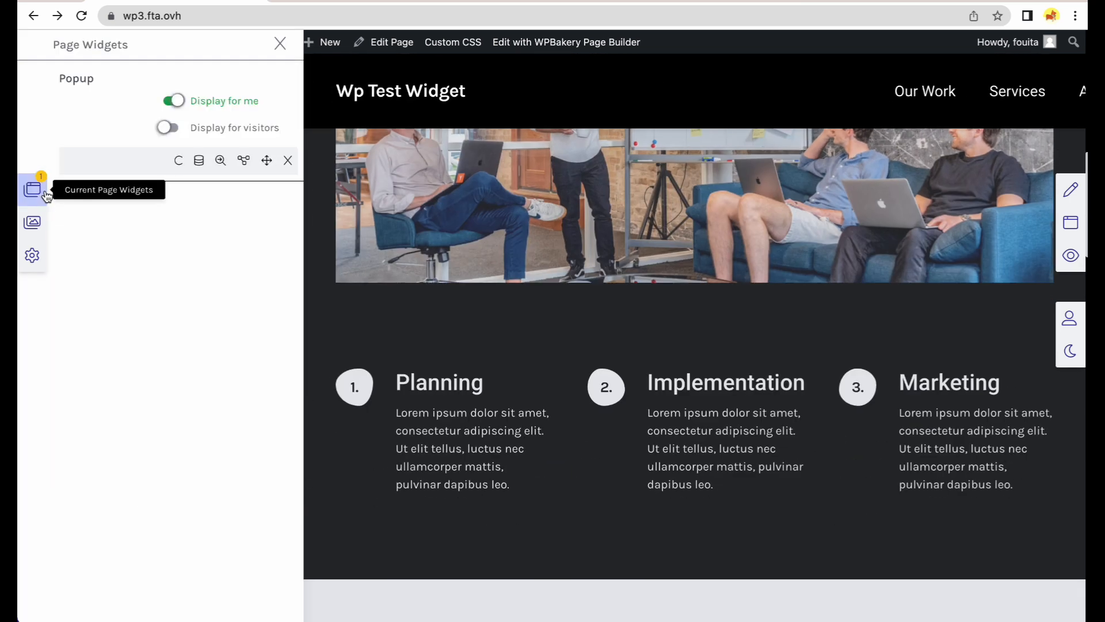
left_click(215, 108)
scroll(508, 392, "down", 20)
scroll(508, 392, "up", 20)
left_click(235, 136)
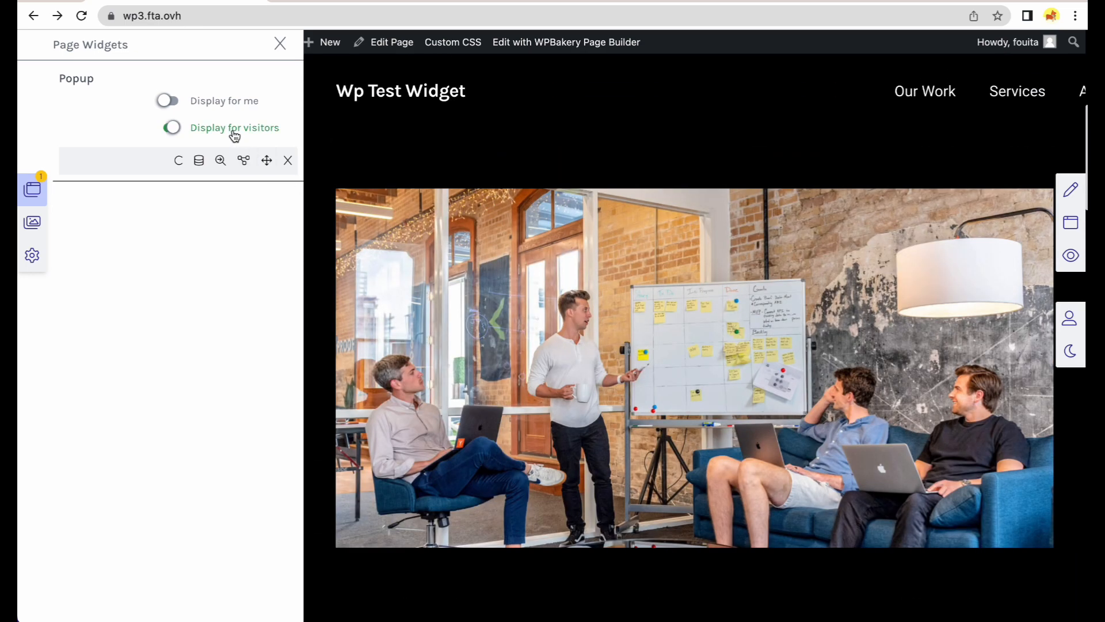
left_click(230, 109)
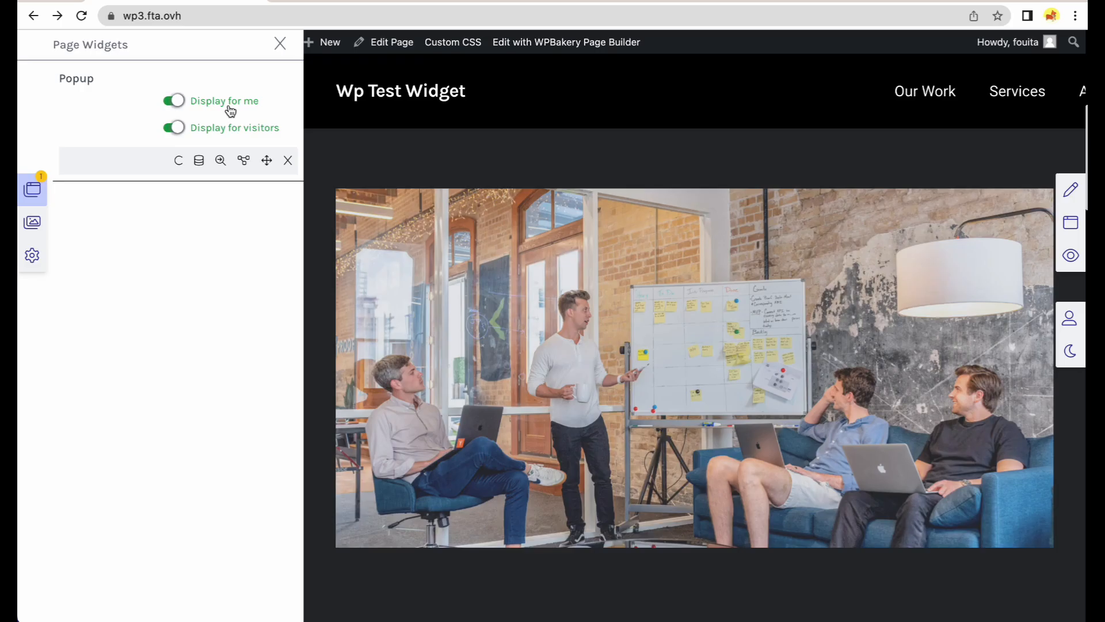
scroll(461, 317, "down", 20)
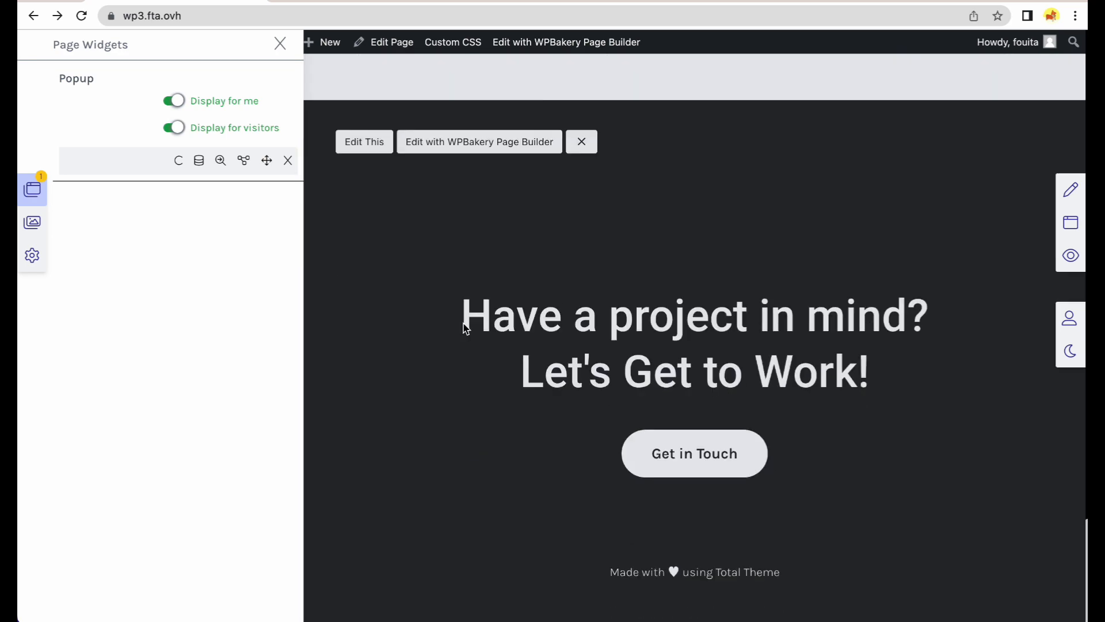
scroll(464, 325, "up", 18)
scroll(464, 324, "up", 10)
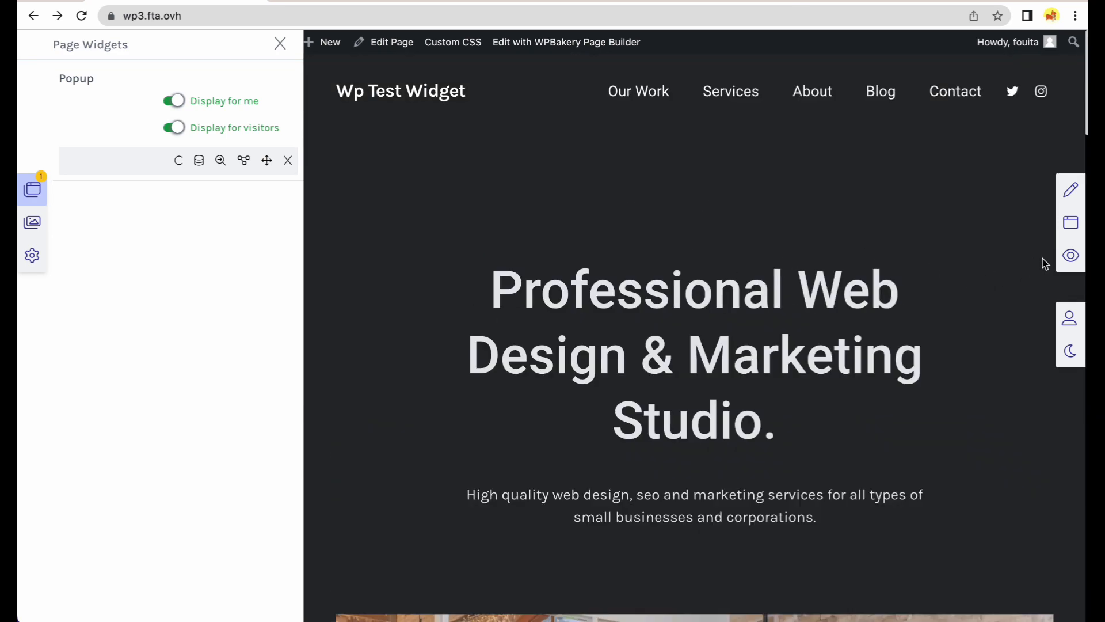
Preview the page, then turn off Display for visitors for the Popup.
left_click(1066, 260)
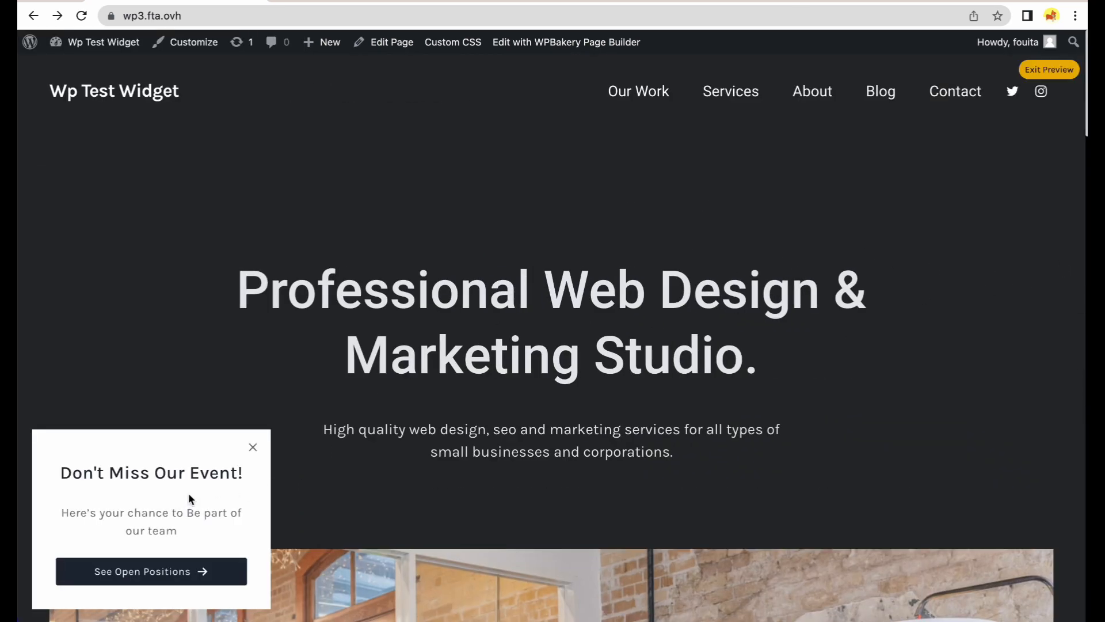
left_click(1028, 72)
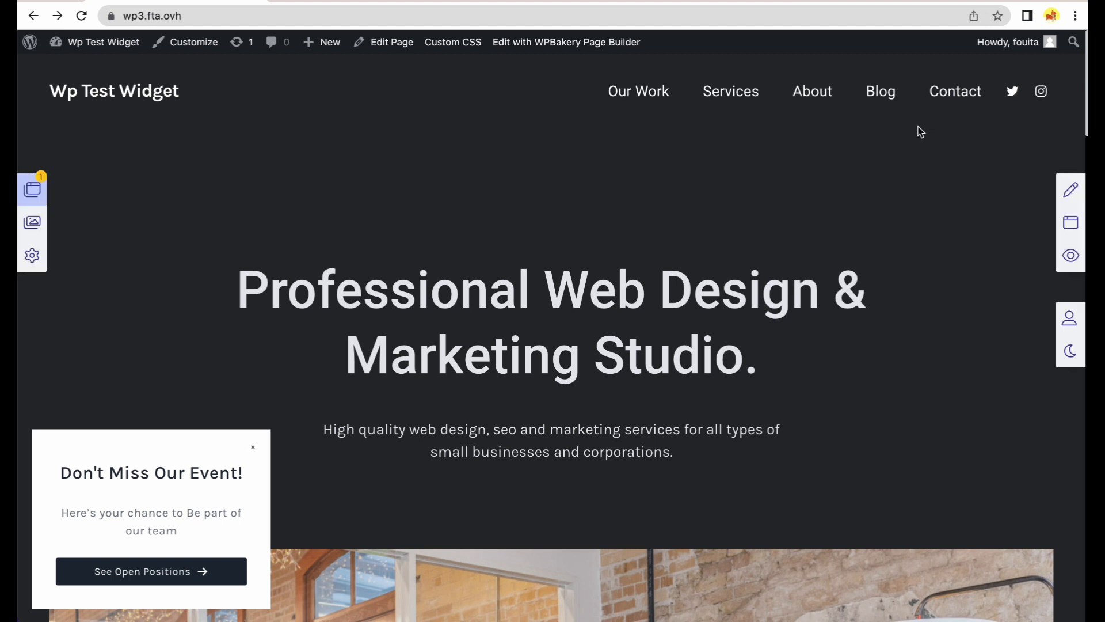
left_click(31, 189)
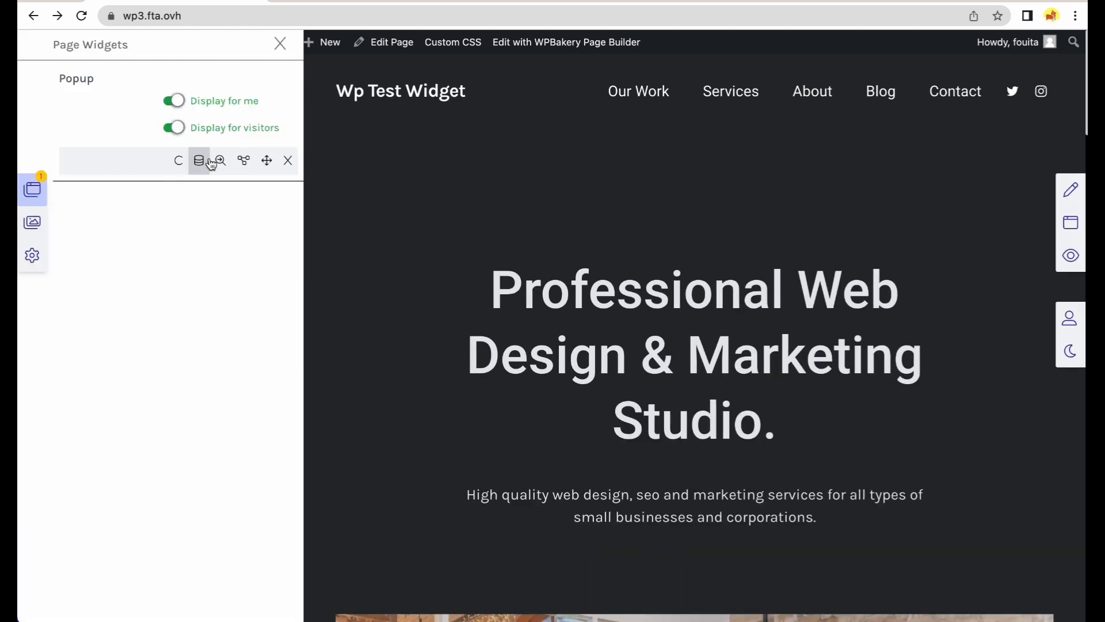
left_click(222, 130)
left_click(31, 190)
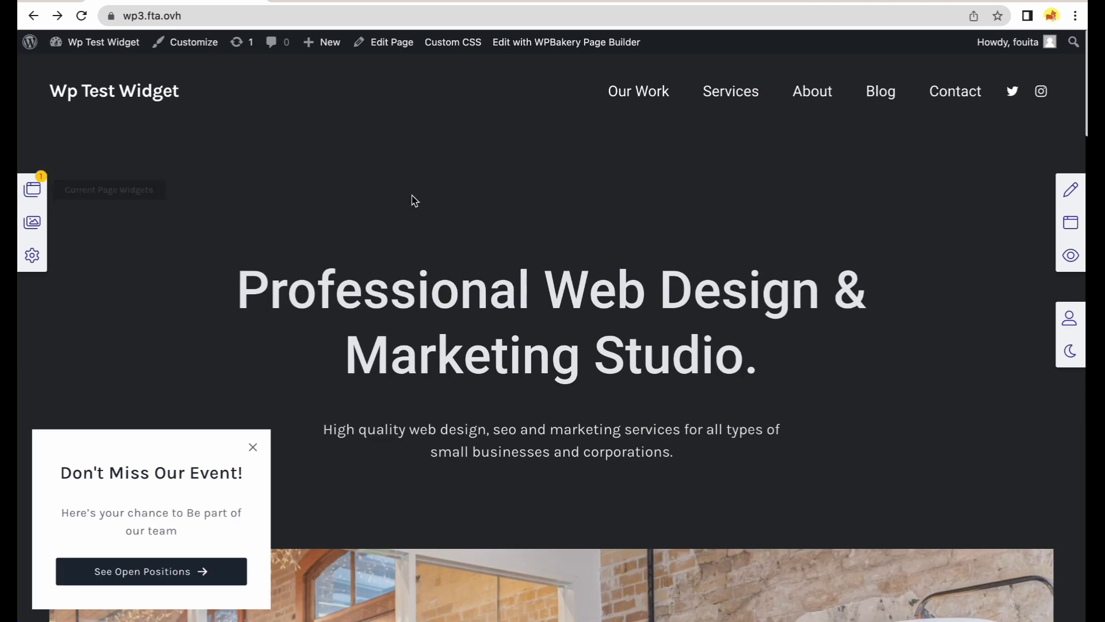
Preview again, dismiss the Don't Miss Our Event popup, and switch into edit mode.
left_click(1070, 255)
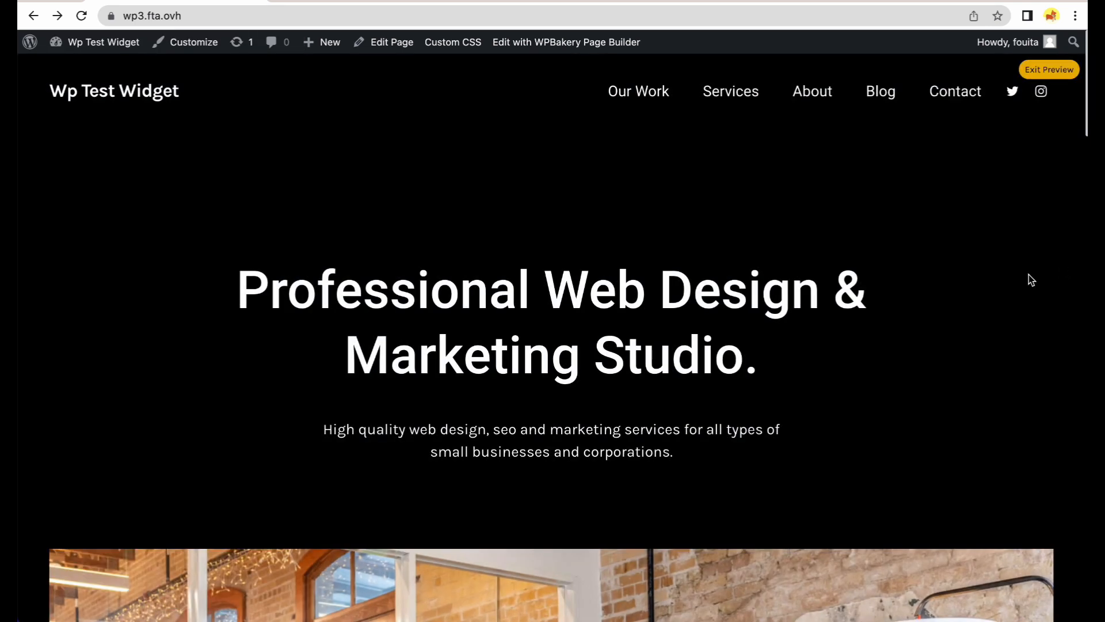
left_click(1043, 73)
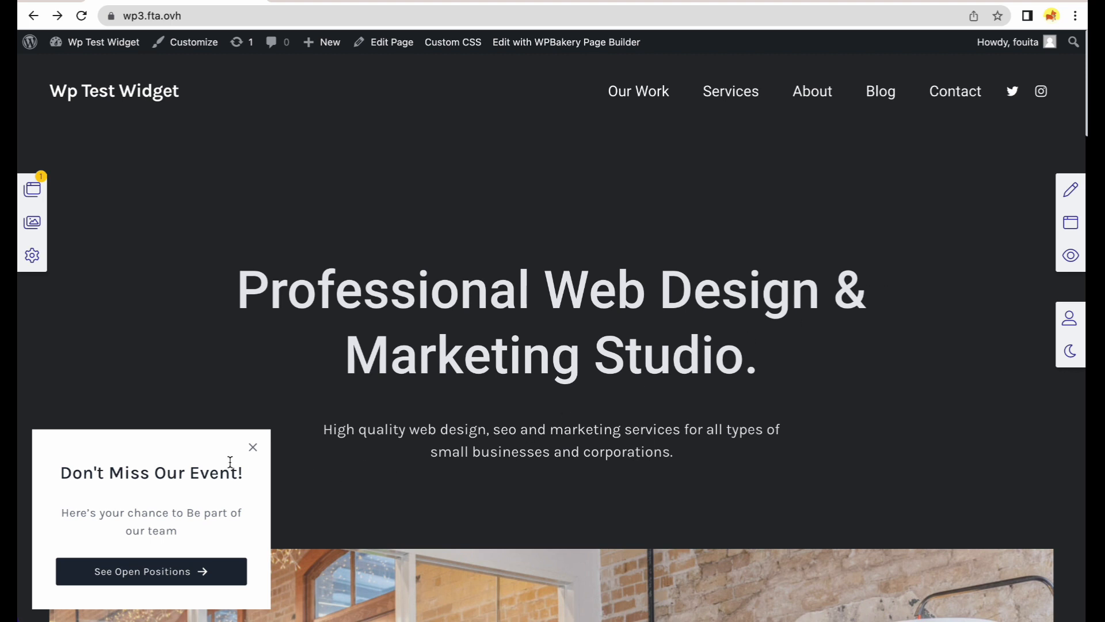
left_click(254, 448)
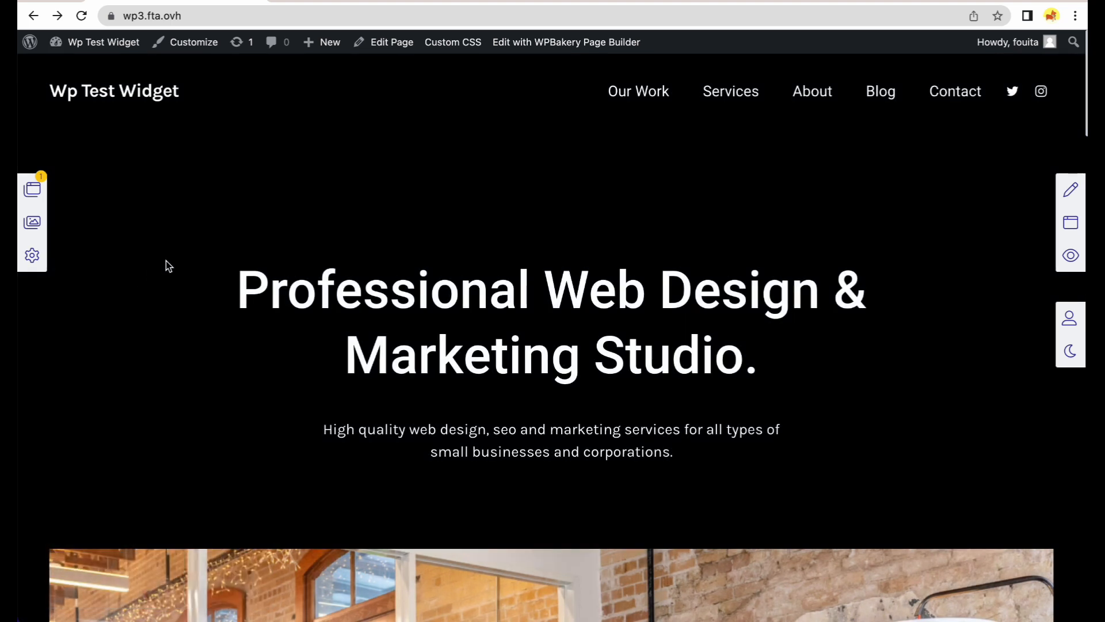
left_click(1071, 190)
scroll(1022, 249, "down", 10)
scroll(1006, 288, "down", 20)
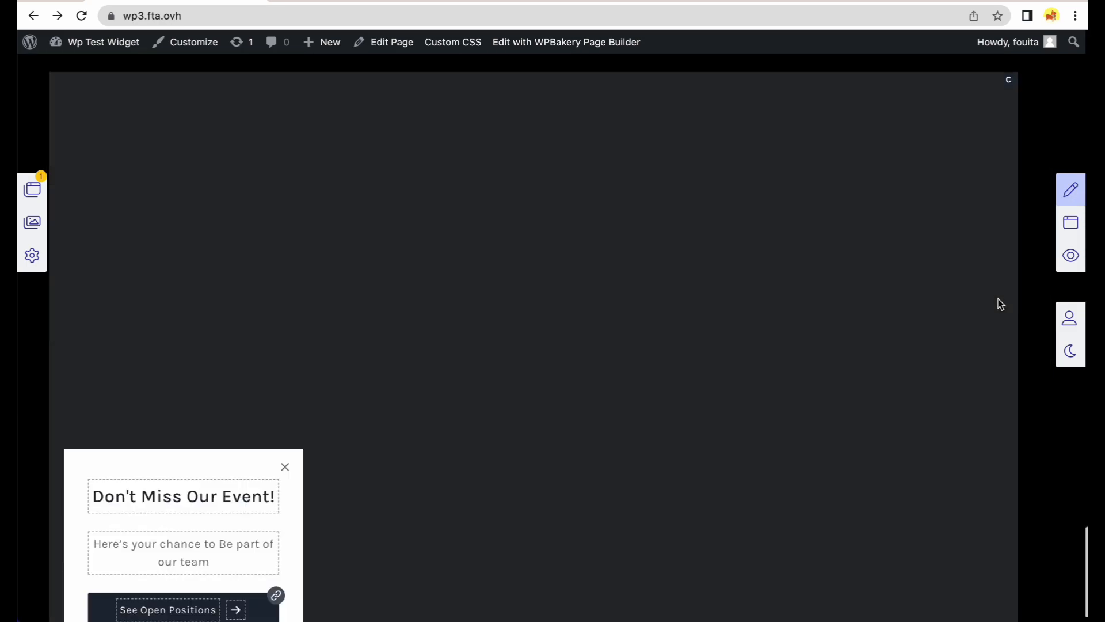
scroll(999, 299, "up", 2)
mouse_move(1011, 178)
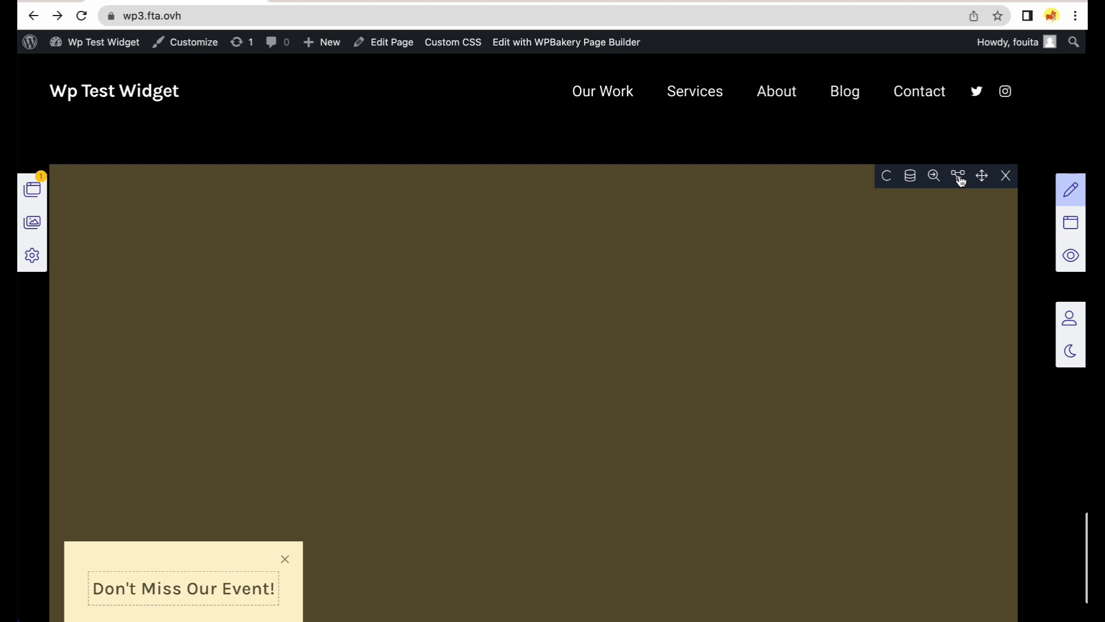
Open the Popup's display flow settings and set it to hide on page entry.
left_click(934, 175)
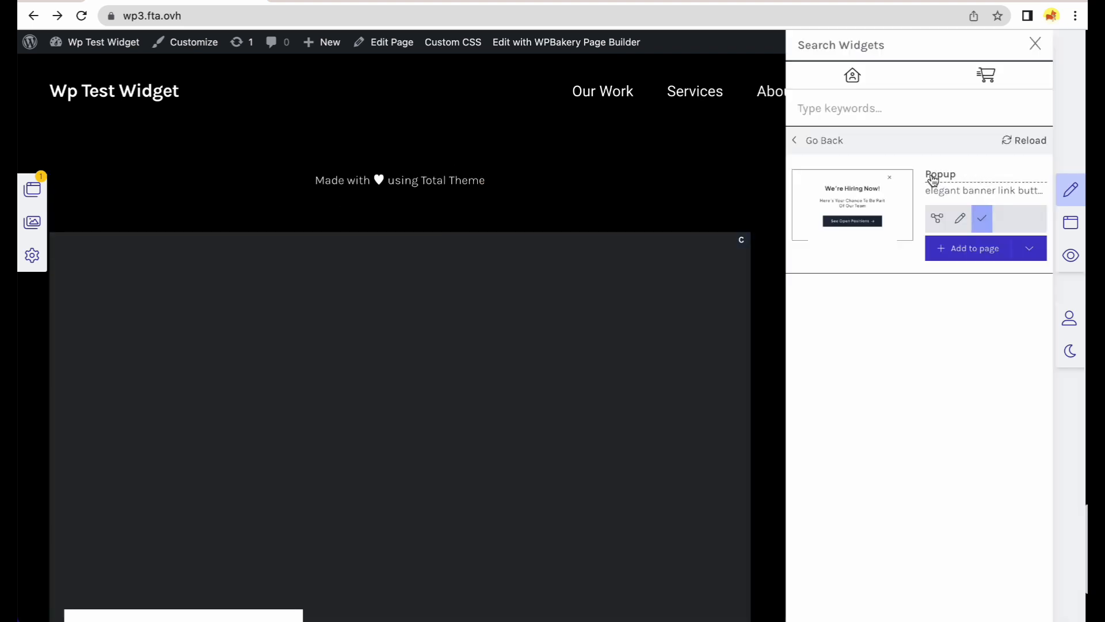
left_click(938, 221)
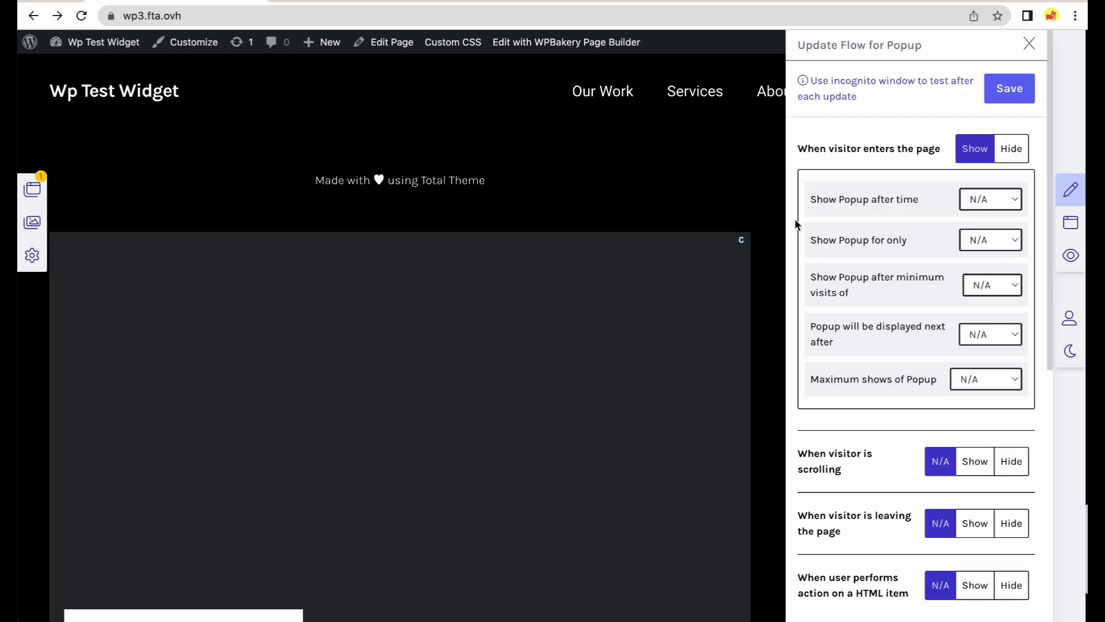
left_click(1006, 155)
scroll(890, 251, "down", 10)
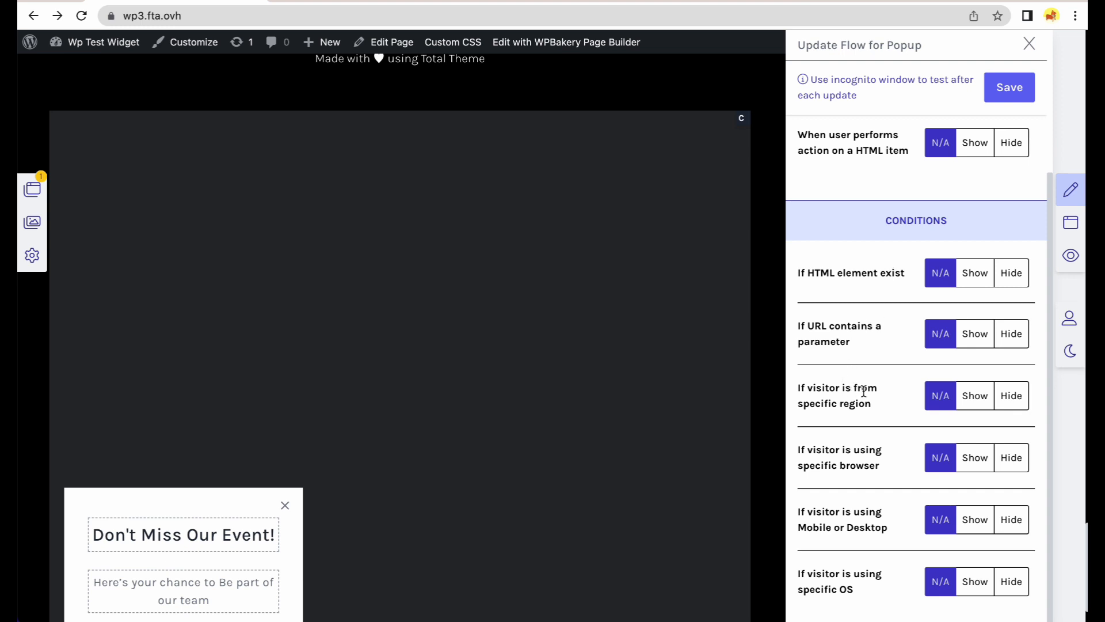
scroll(914, 295, "up", 3)
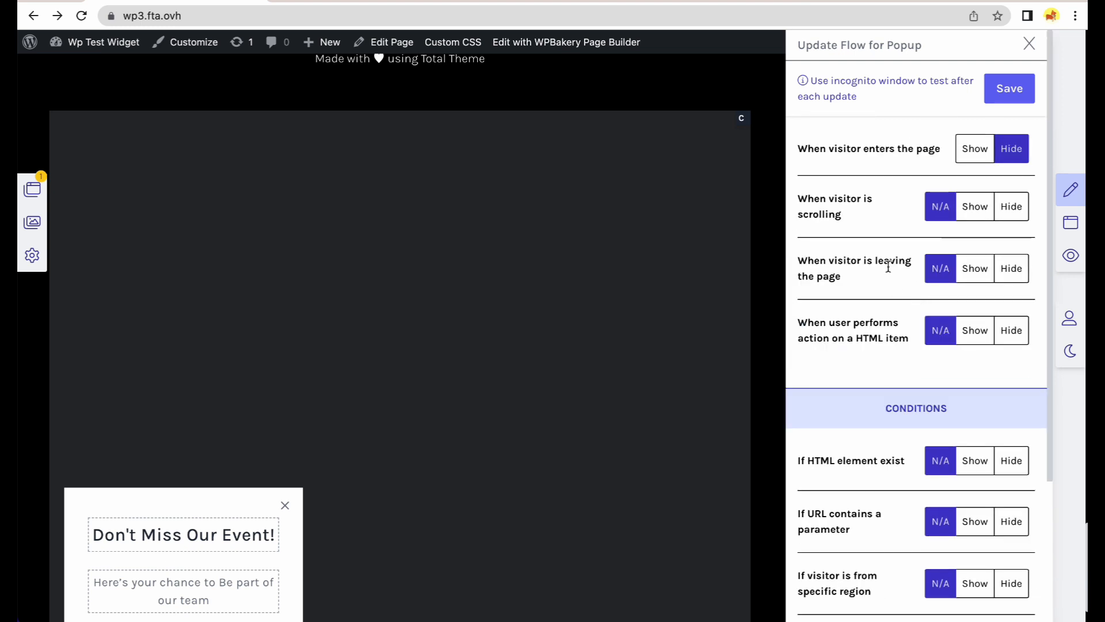
Show the popup at the end of page after 1 Sec, maximum 3 times, and save.
left_click(975, 208)
left_click(958, 251)
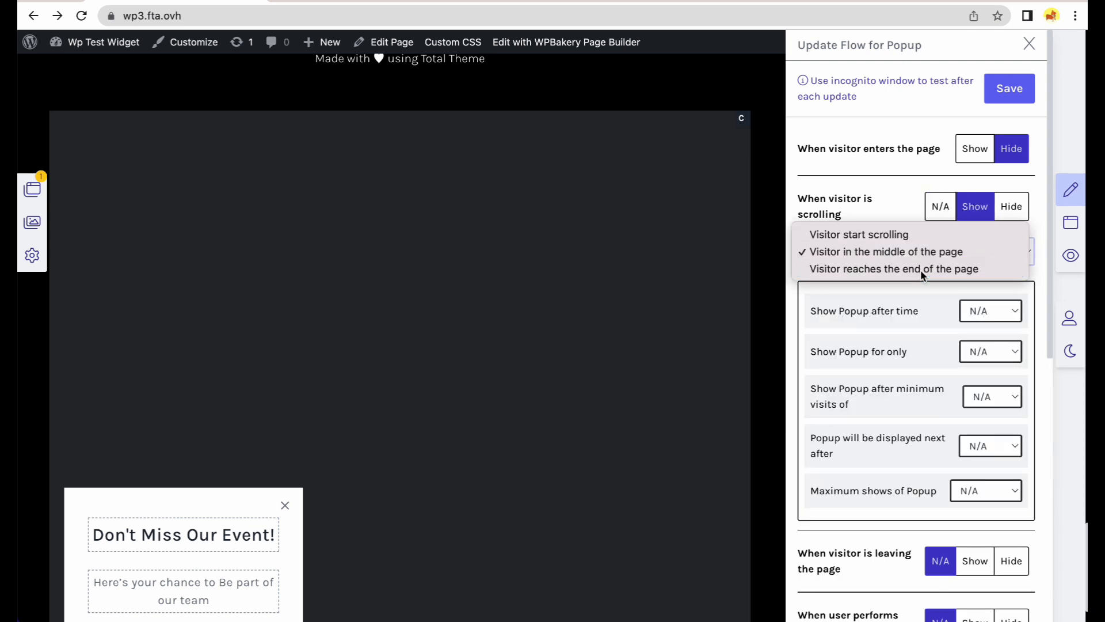
left_click(922, 270)
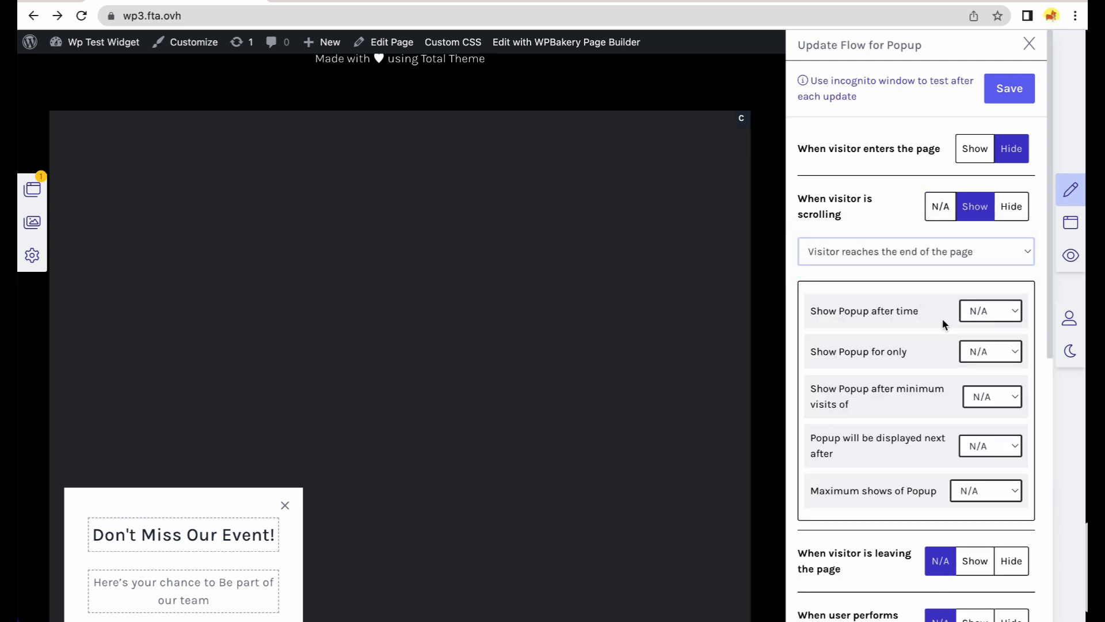
left_click(1013, 316)
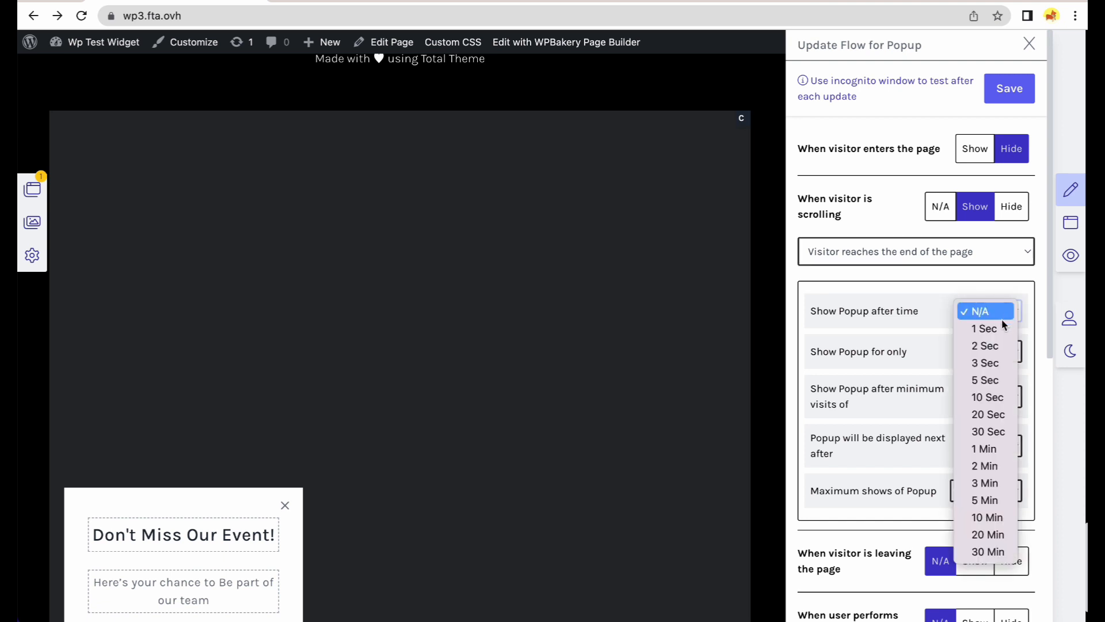
left_click(1000, 331)
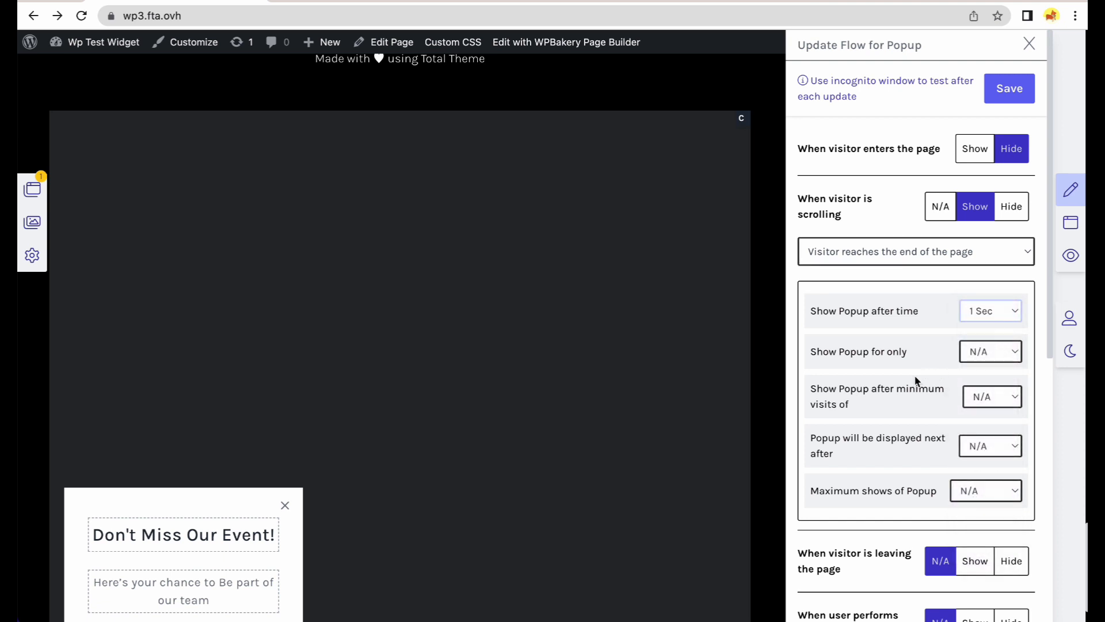
left_click(996, 494)
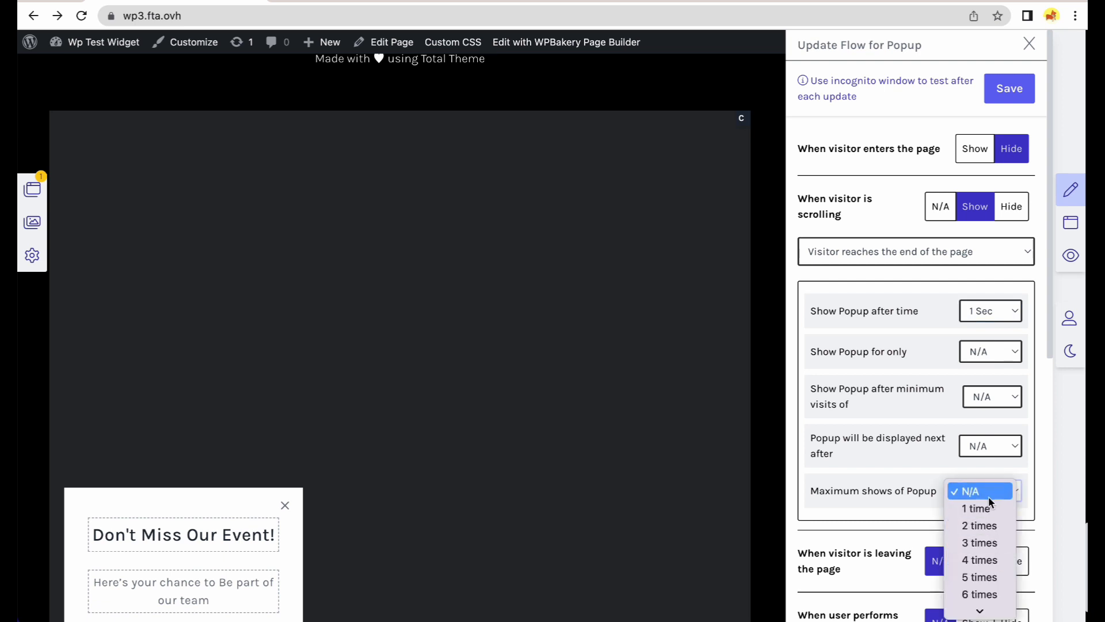
left_click(994, 544)
left_click(1014, 88)
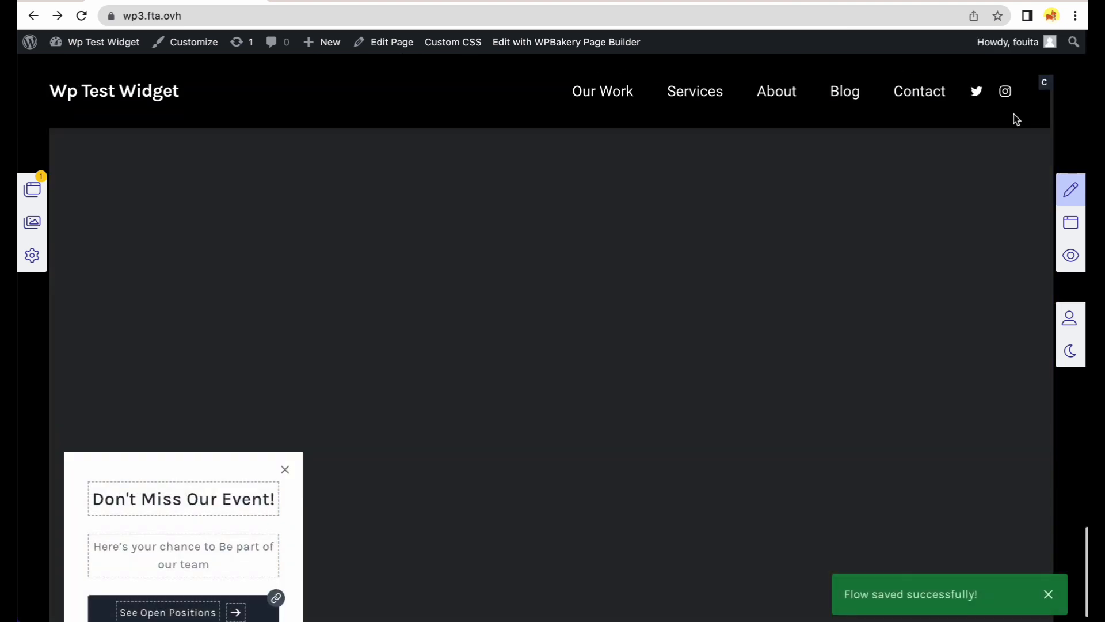
Turn Display for visitors back on for the Popup in Page Widgets.
left_click(32, 189)
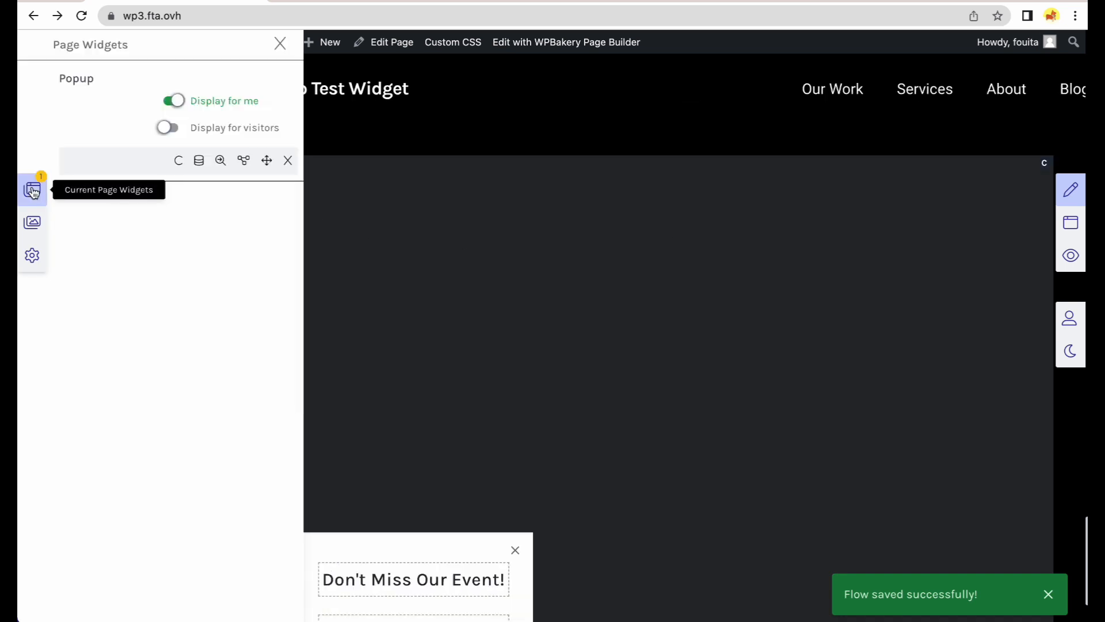
left_click(193, 130)
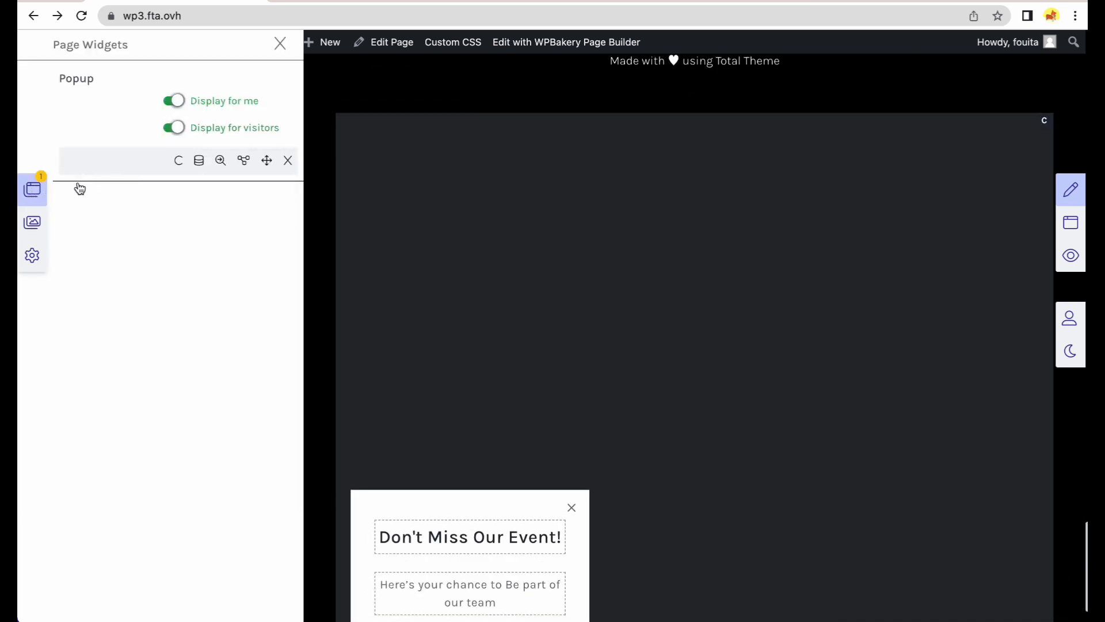
left_click(26, 194)
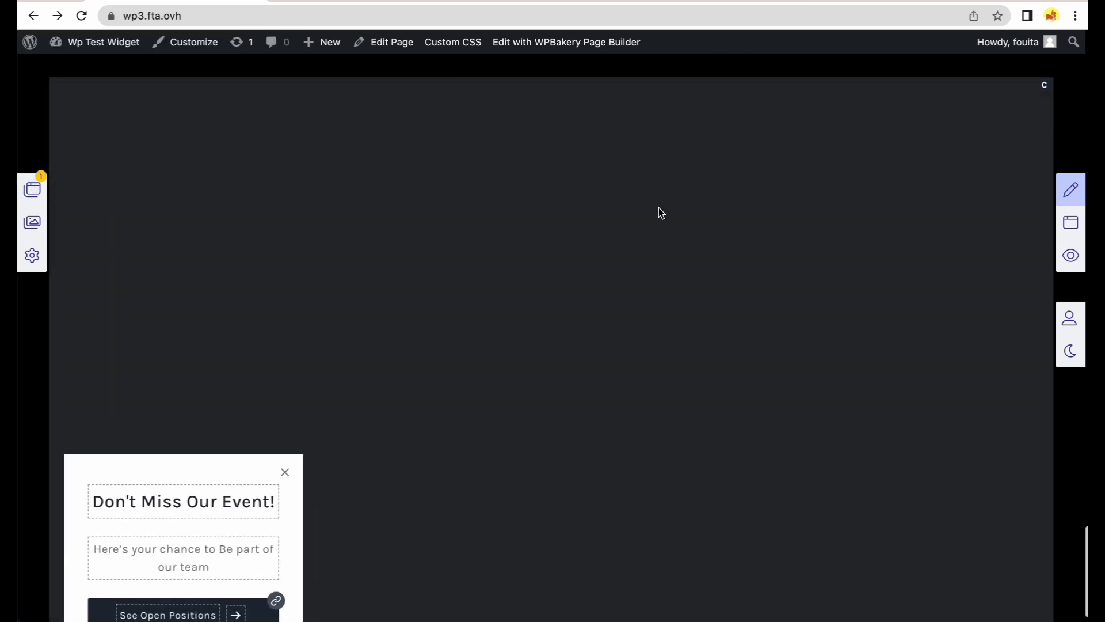
scroll(783, 234, "up", 20)
scroll(784, 237, "up", 10)
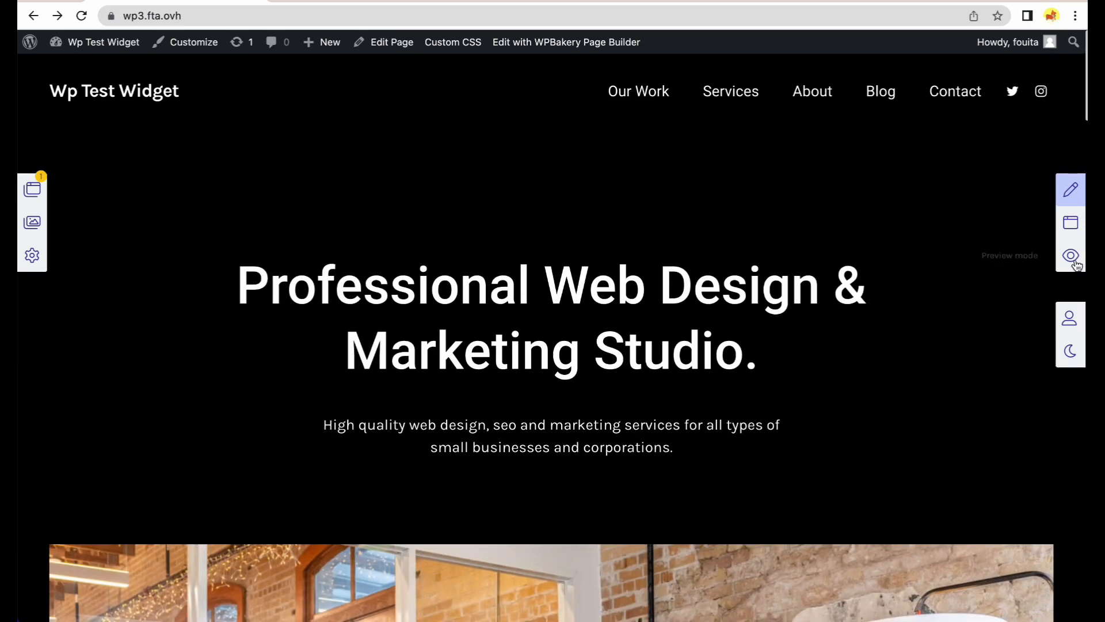
Preview the page, close the event popup at page end, and exit the preview.
left_click(1077, 262)
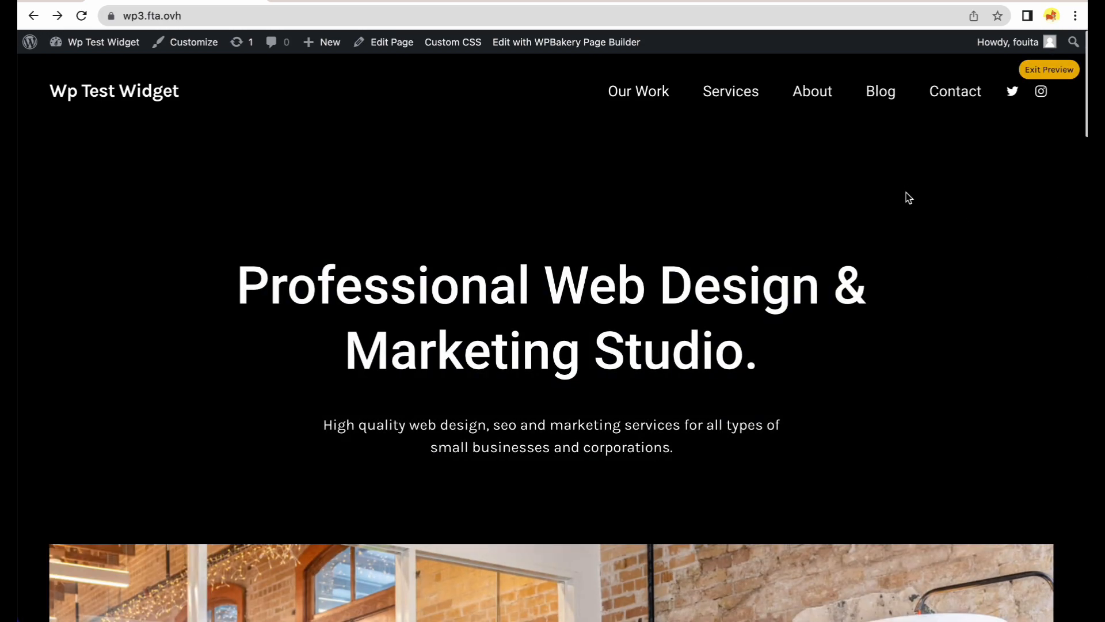
scroll(906, 198, "down", 20)
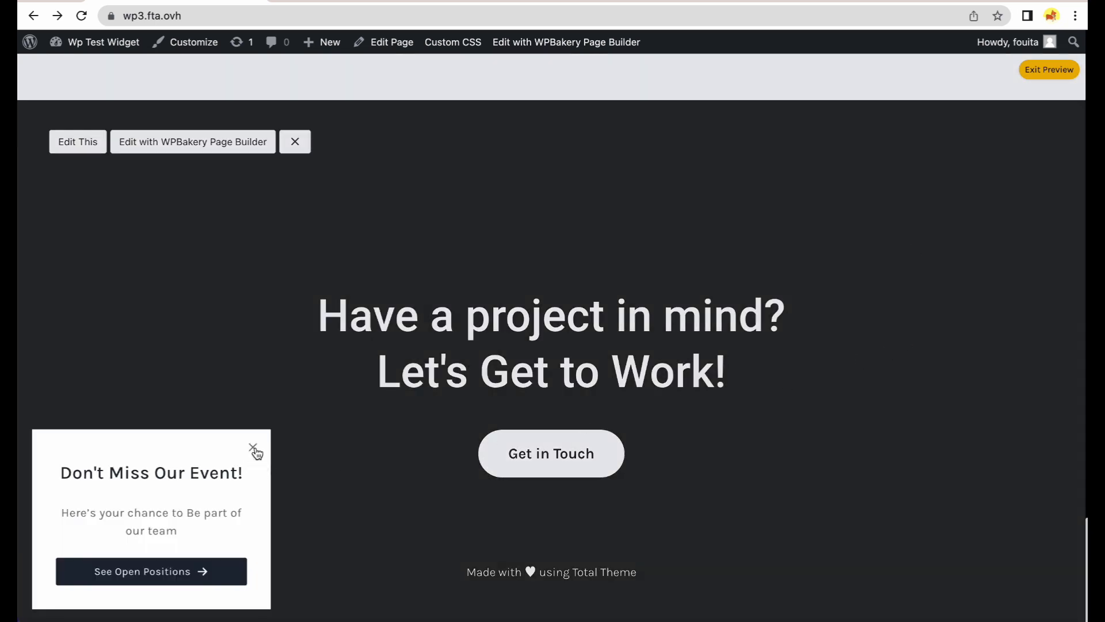
left_click(255, 453)
scroll(839, 357, "up", 1)
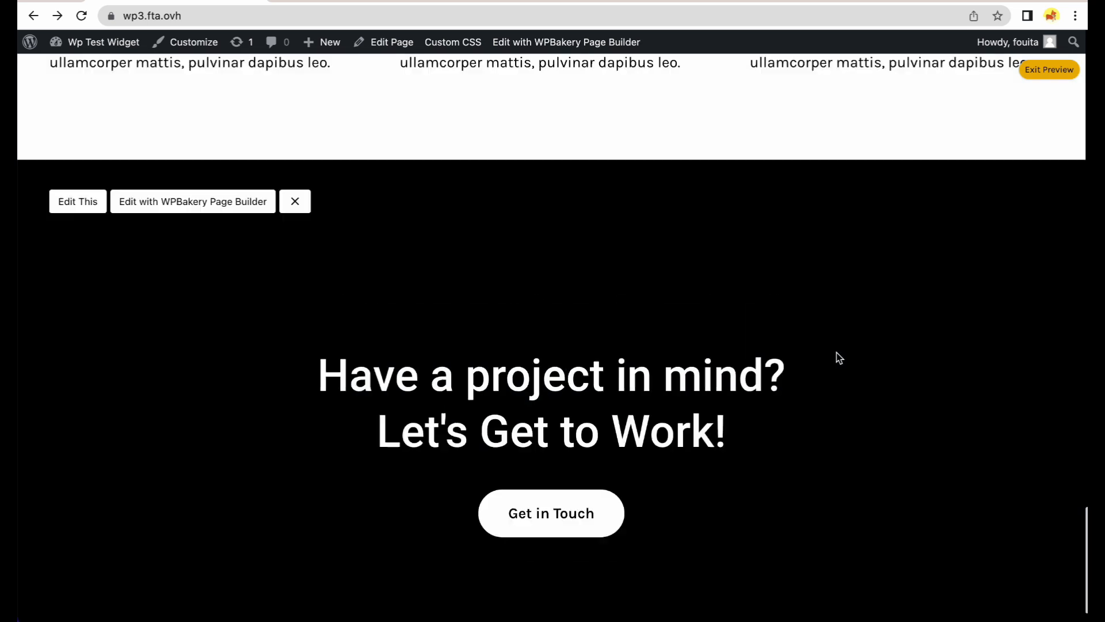
scroll(836, 352, "up", 20)
left_click(1034, 78)
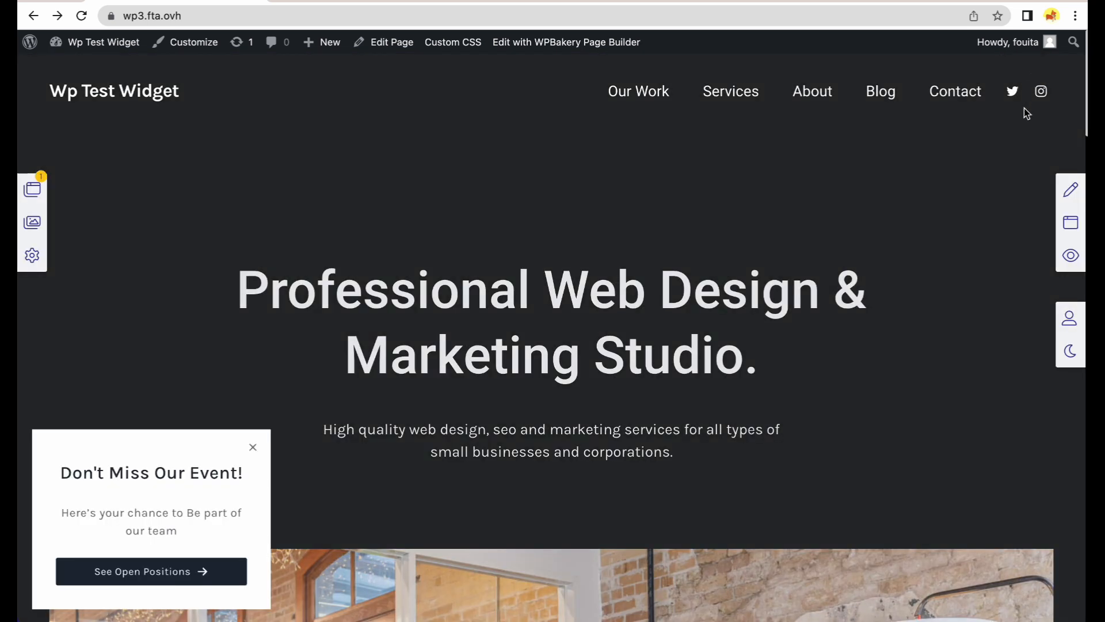
Clone the ConvertKit NewsletterSubscription widget from the Add More Widgets catalogue.
left_click(1061, 229)
left_click(1062, 231)
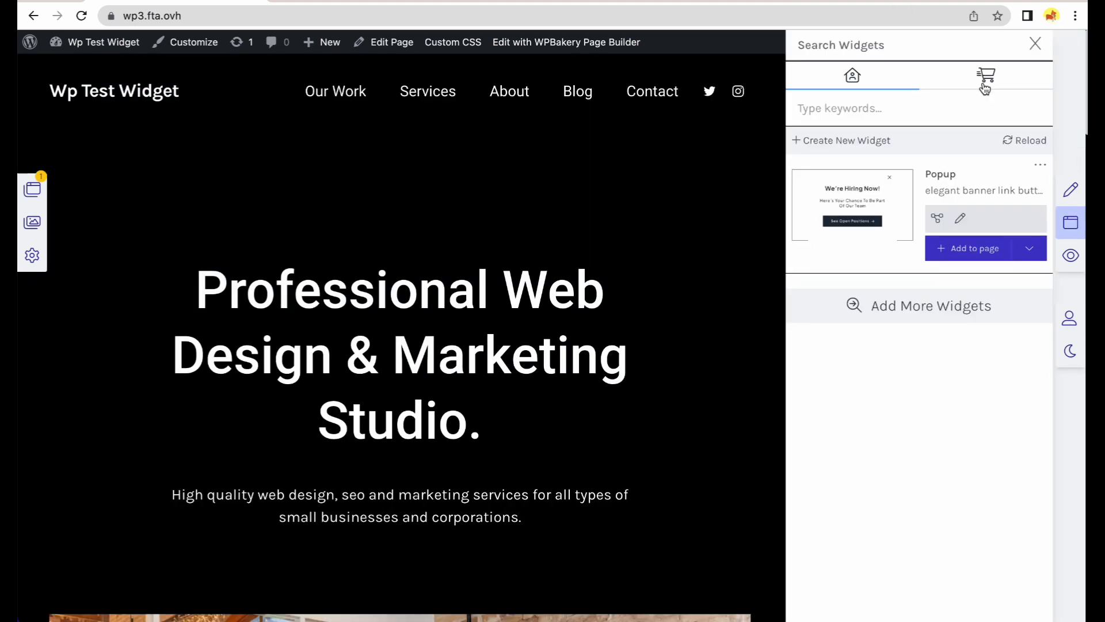
left_click(951, 300)
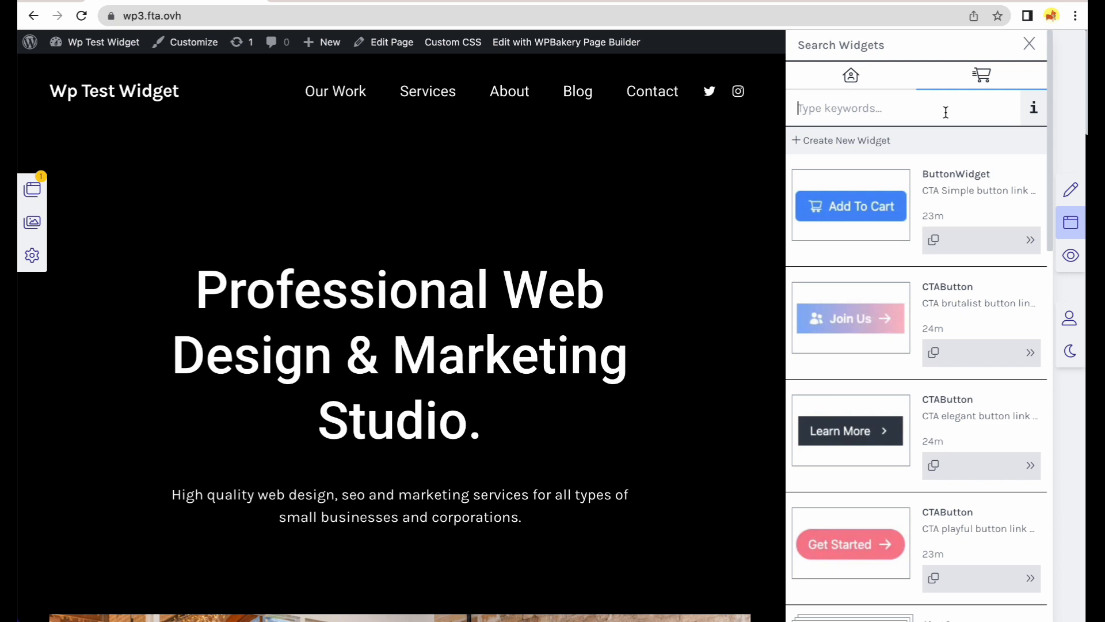
scroll(923, 395, "down", 10)
scroll(921, 406, "down", 6)
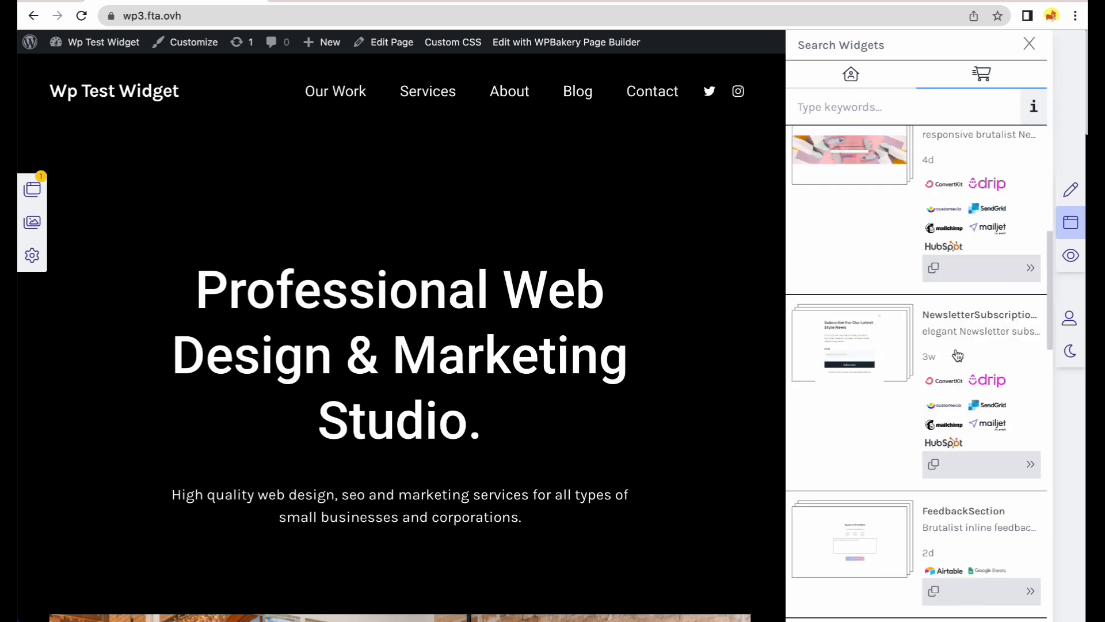
scroll(958, 355, "down", 8)
scroll(870, 289, "up", 5)
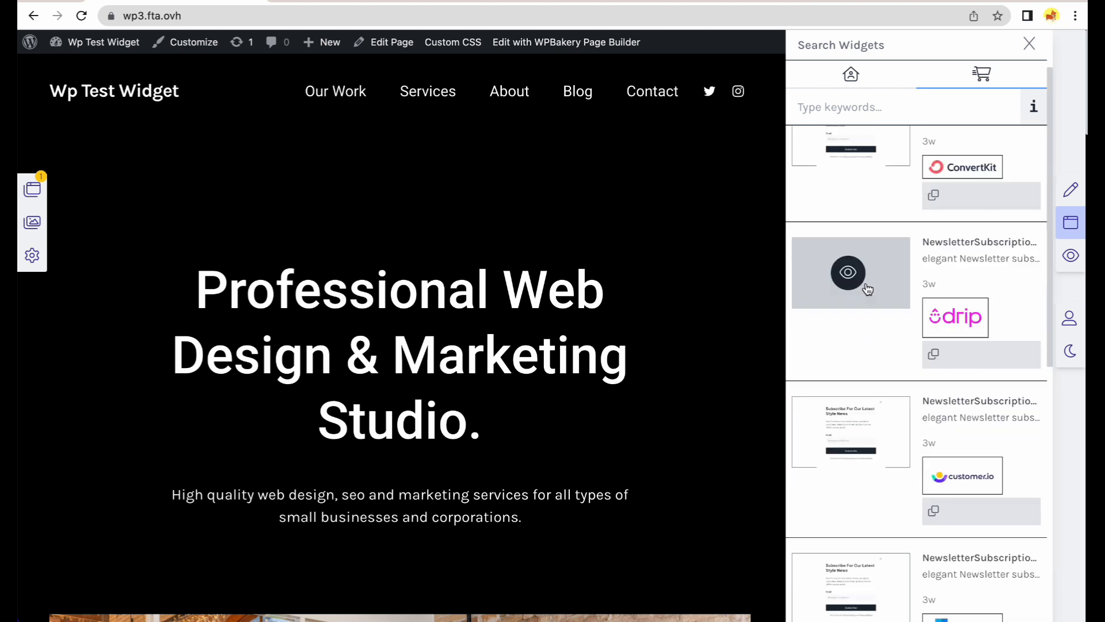
scroll(868, 289, "up", 1)
left_click(950, 270)
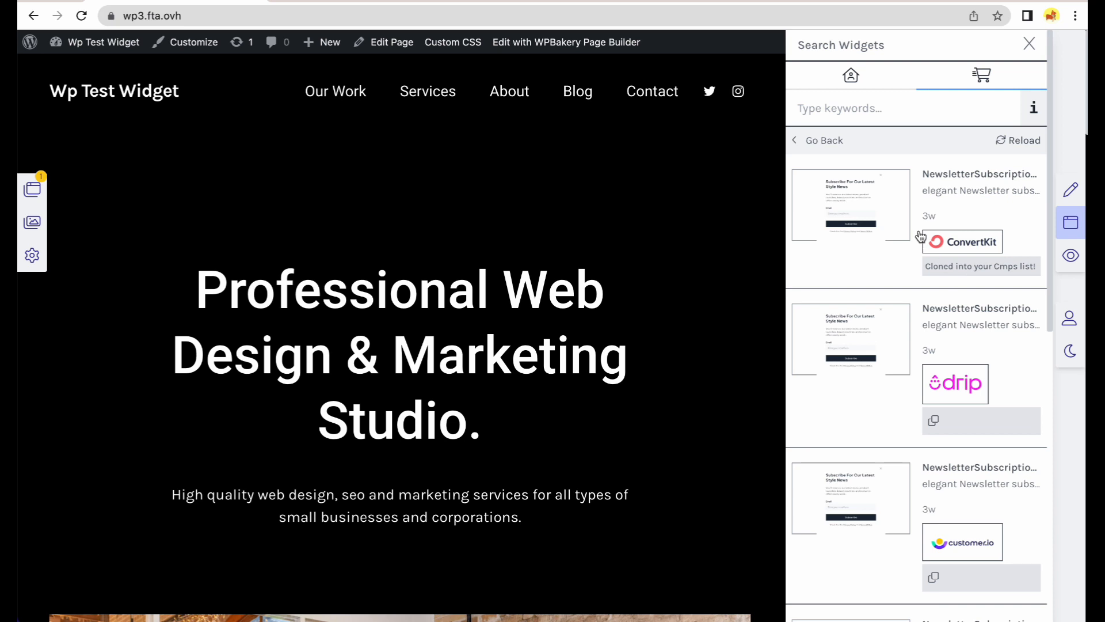
Add the newsletter widget to all pages and close the widgets panel.
left_click(852, 80)
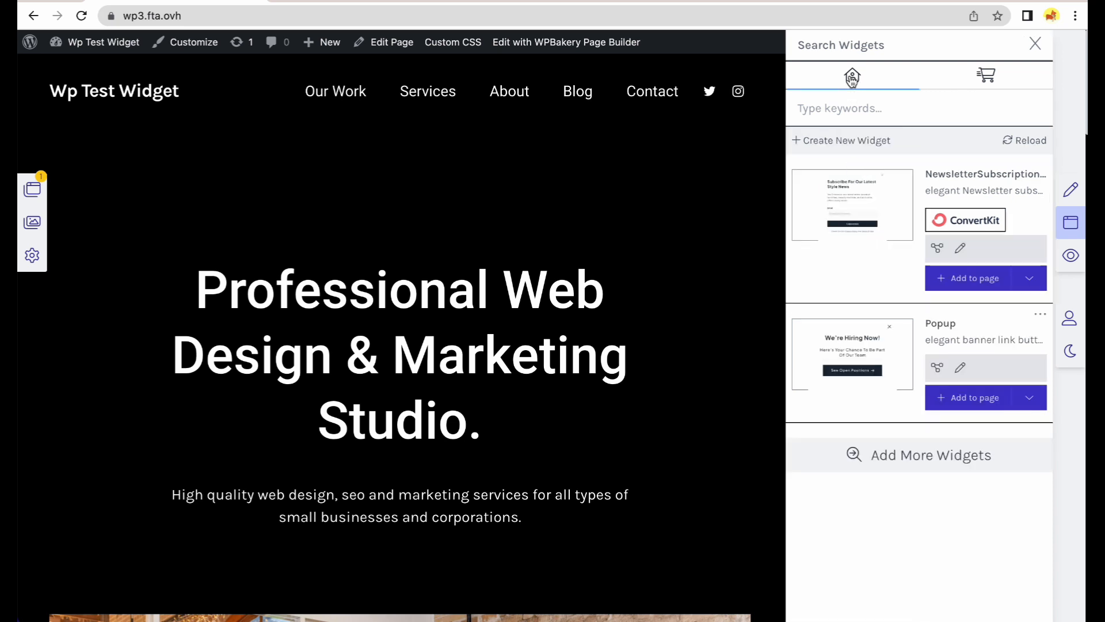
left_click(1026, 279)
left_click(1015, 301)
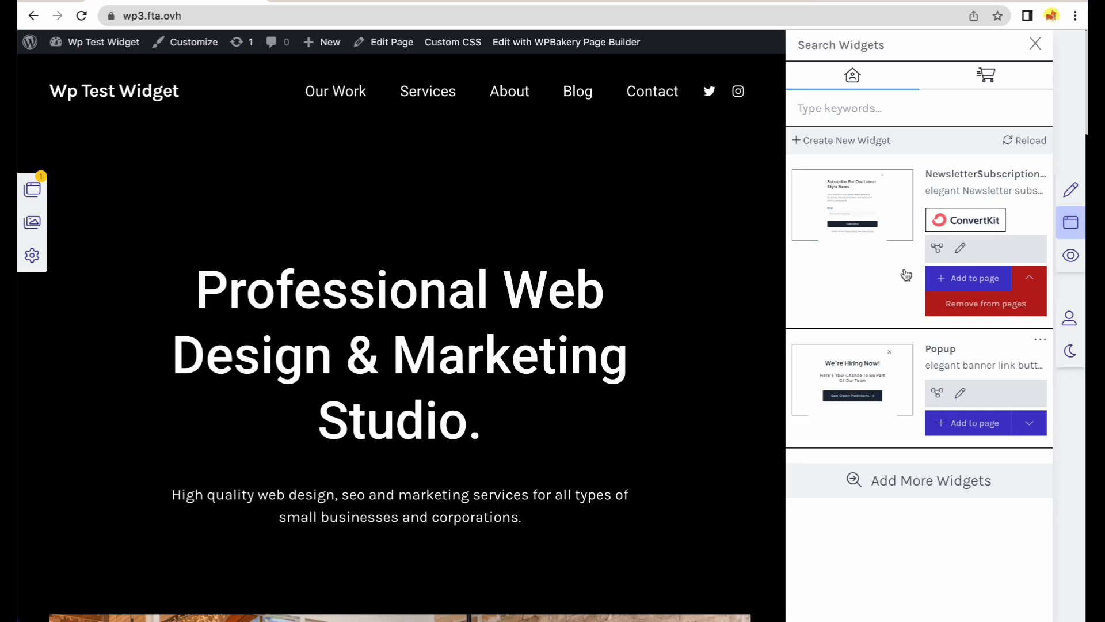
left_click(1036, 43)
Open the subscribe popup for editing and change its heading to 'Subscribe For Our Latest Projects!'.
mouse_move(1034, 54)
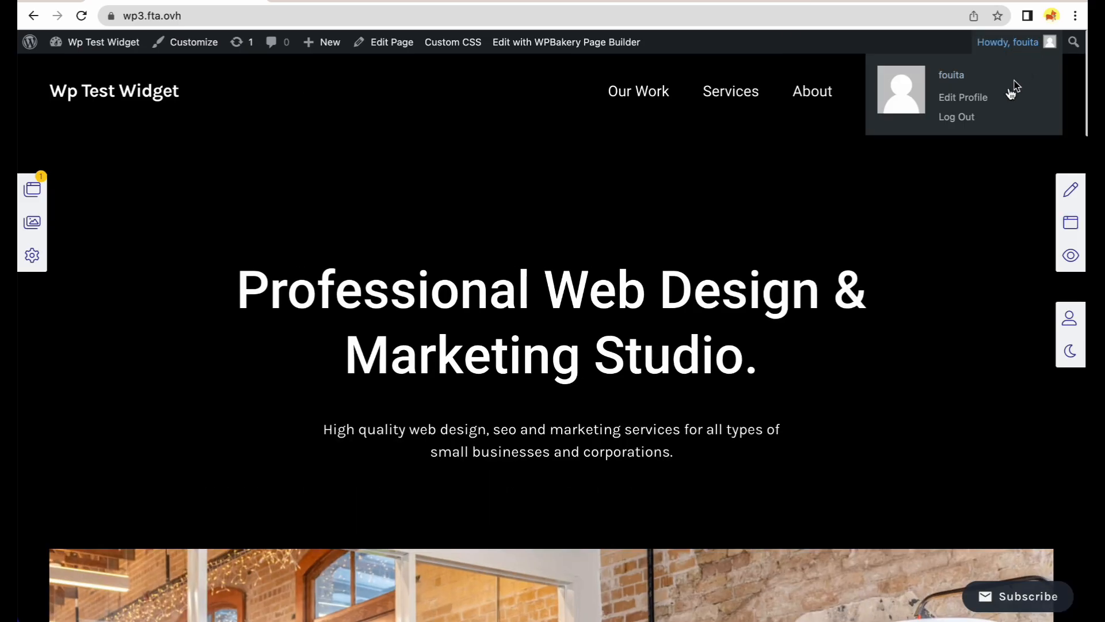
left_click(1009, 603)
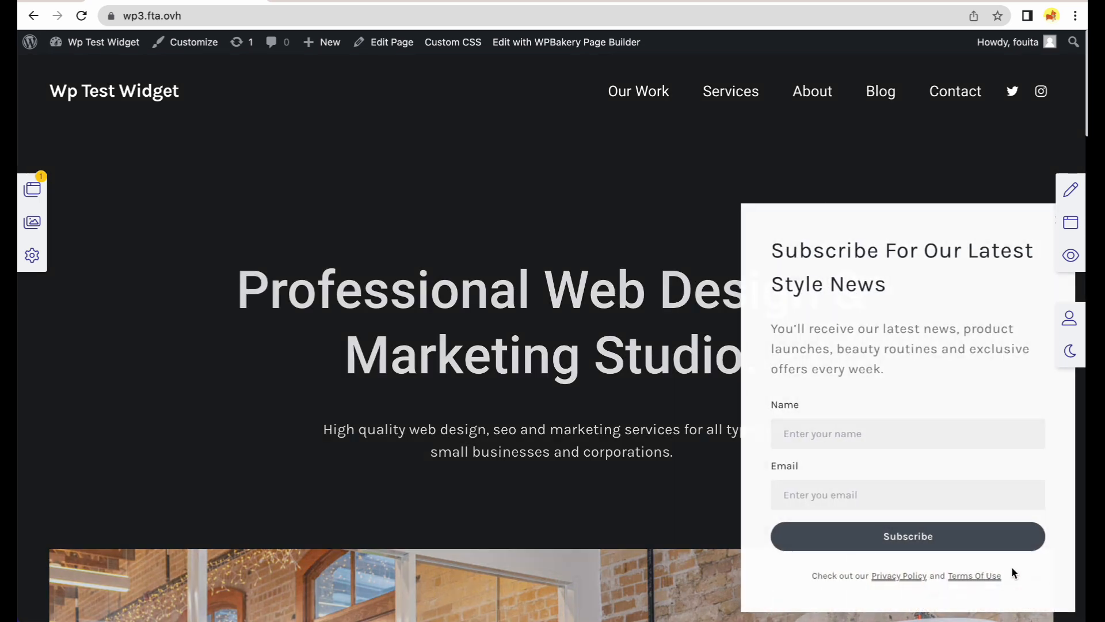
left_click(1052, 223)
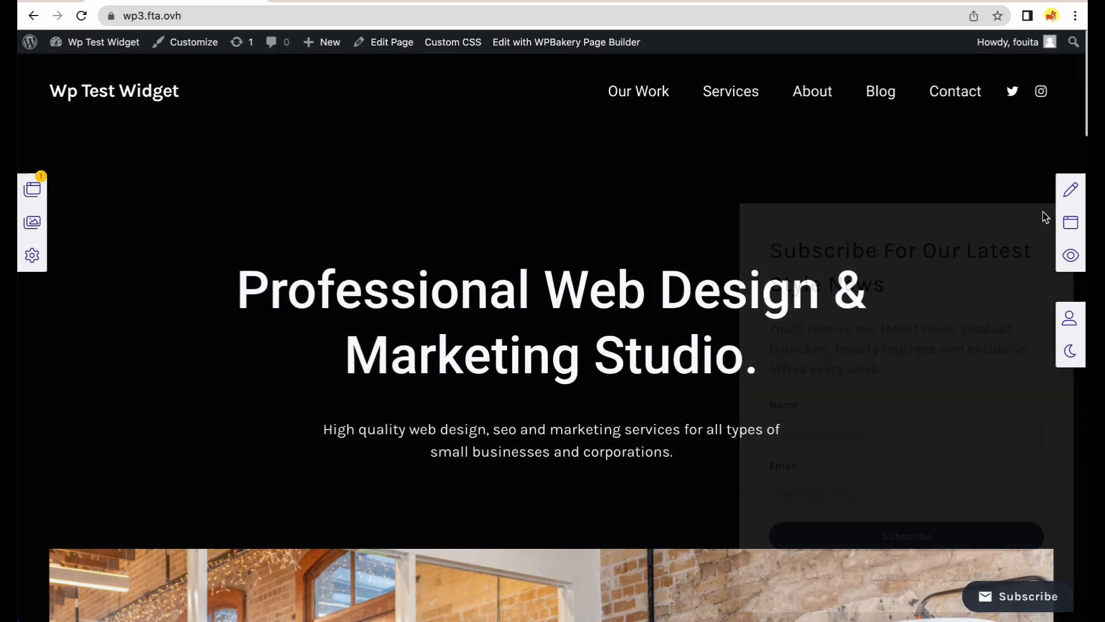
left_click(1070, 191)
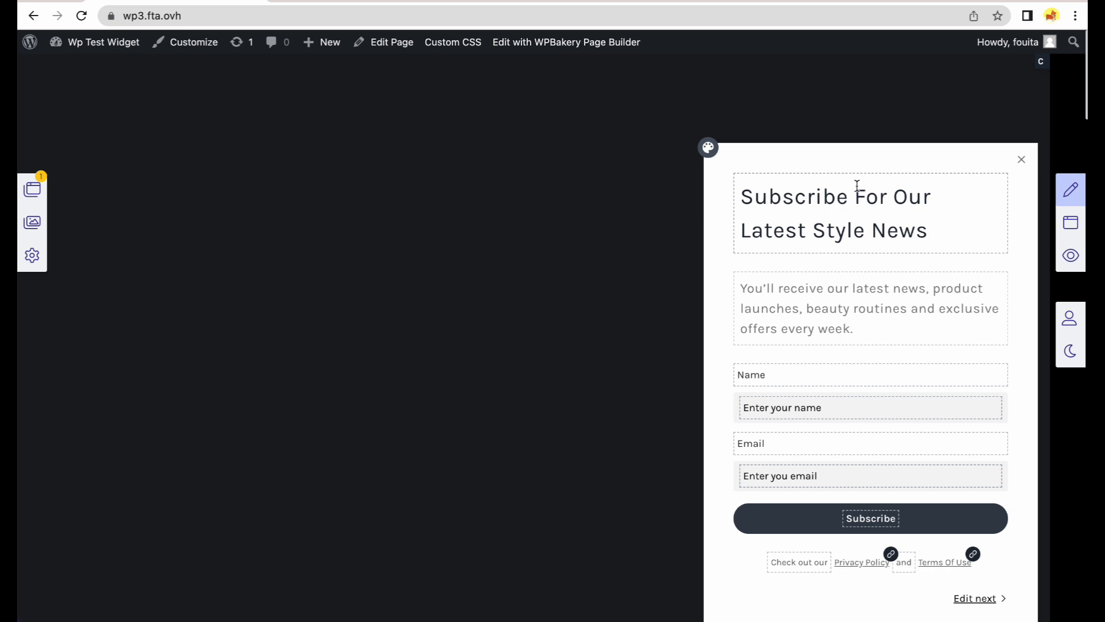
left_click_drag(945, 230, 815, 232)
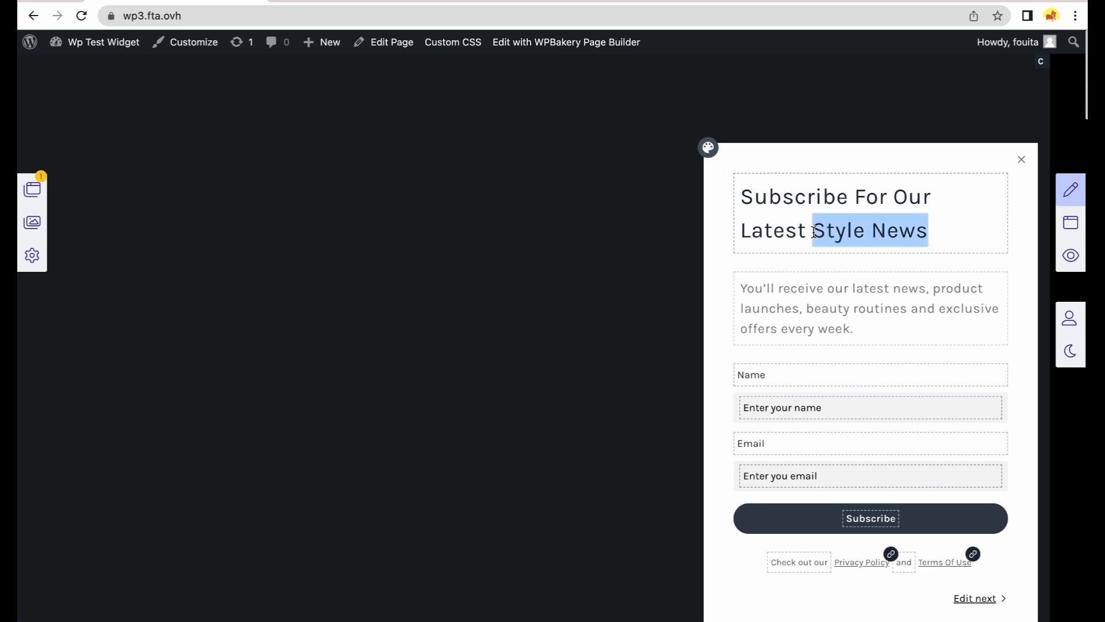
type("Projects!")
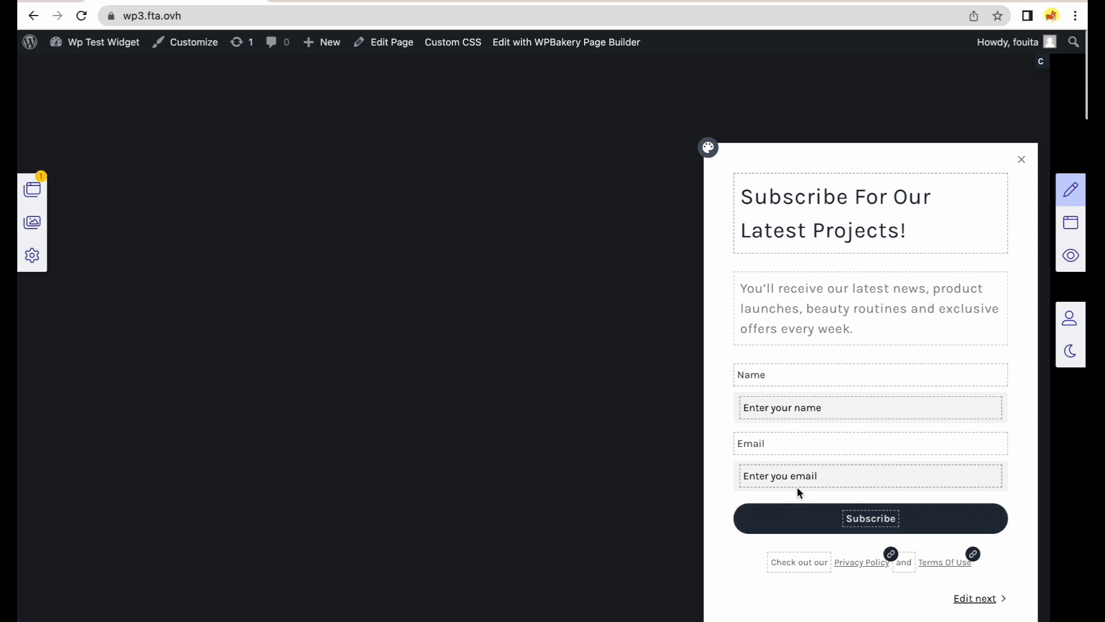
Change the name placeholder to 'Enter your full name' and move to the Thank You step.
double_click(805, 407)
type("full name")
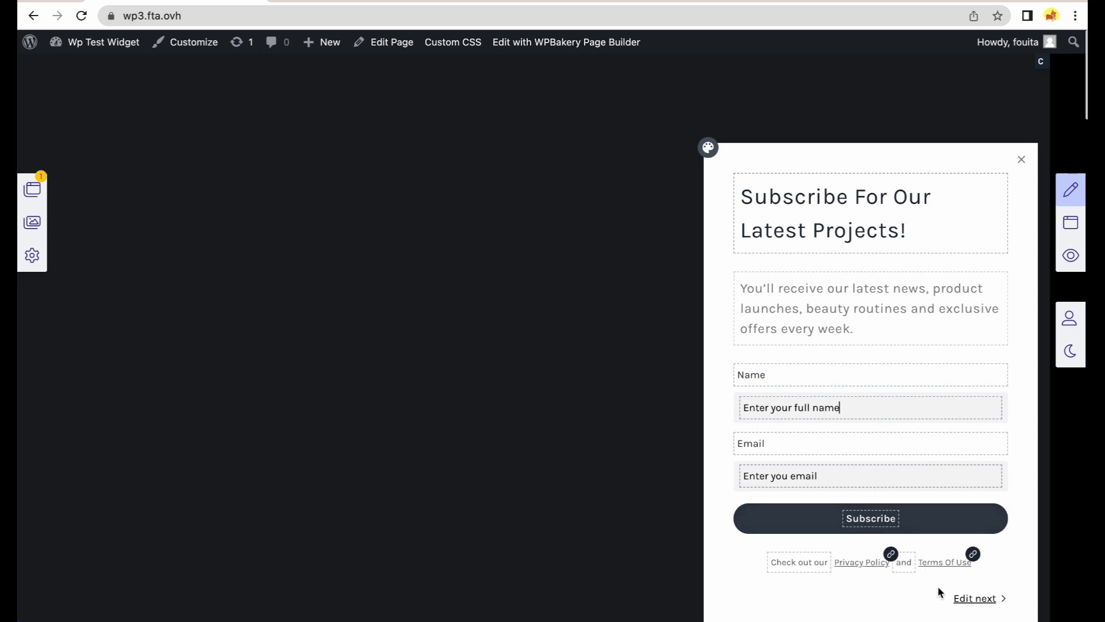
left_click(977, 599)
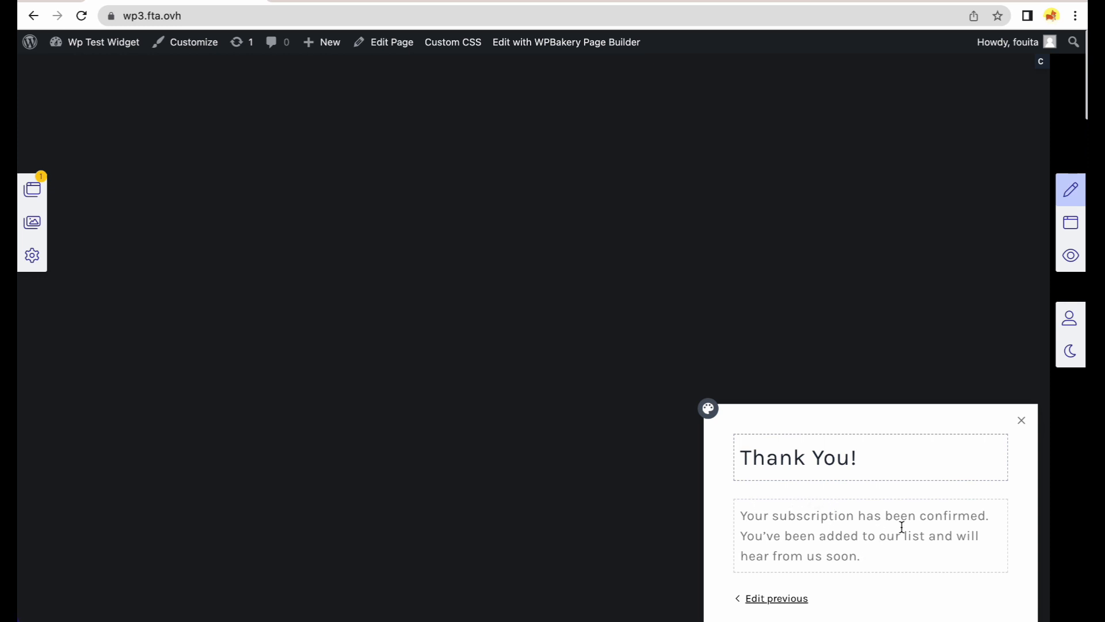
Replace the Thank You paragraph with 'Please confirm your subscription!' and return to the subscribe form.
left_click_drag(869, 564, 724, 523)
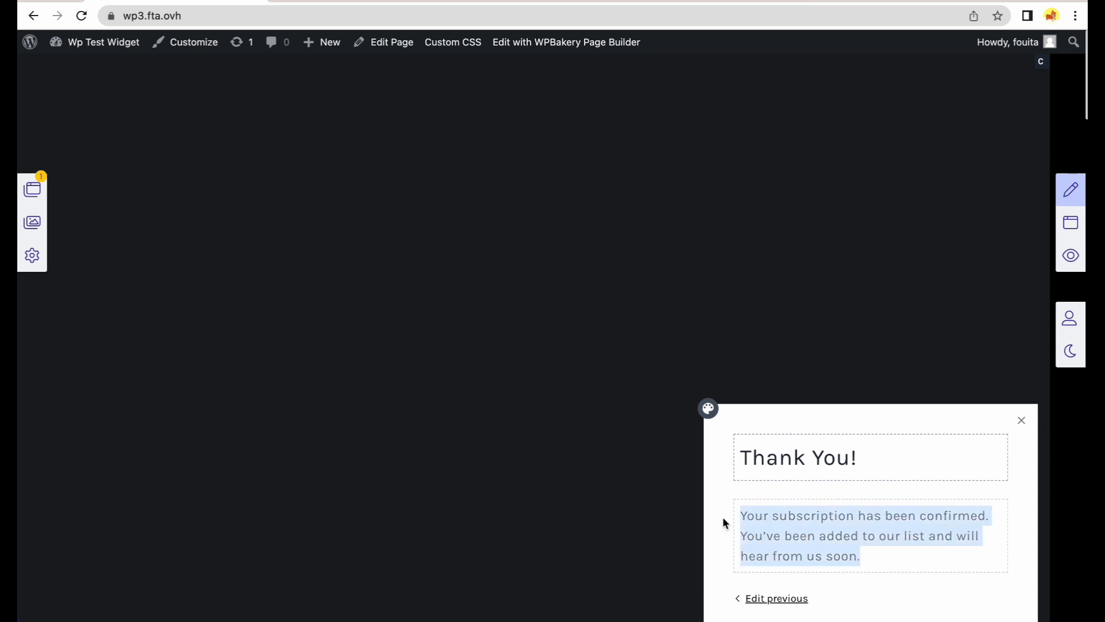
type("Plea")
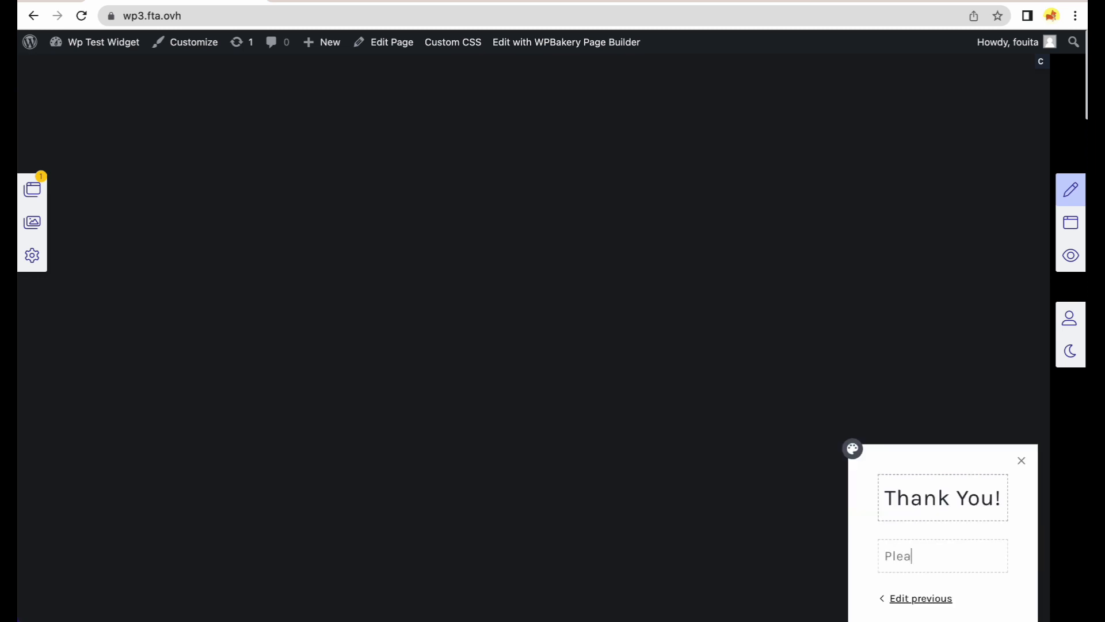
type("se confirm your subscription")
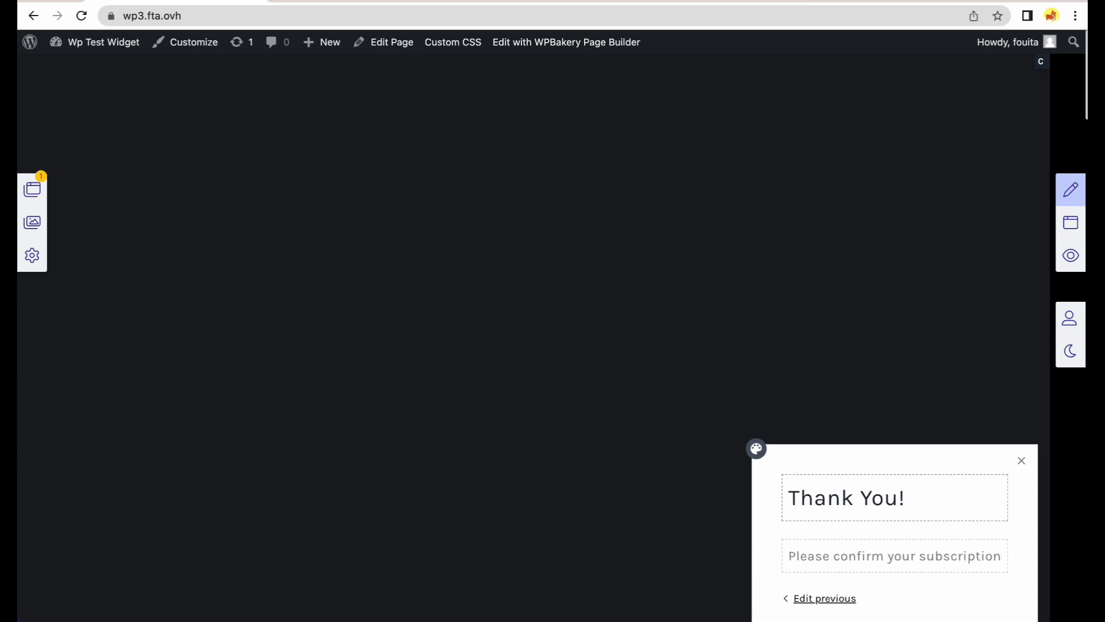
type("!")
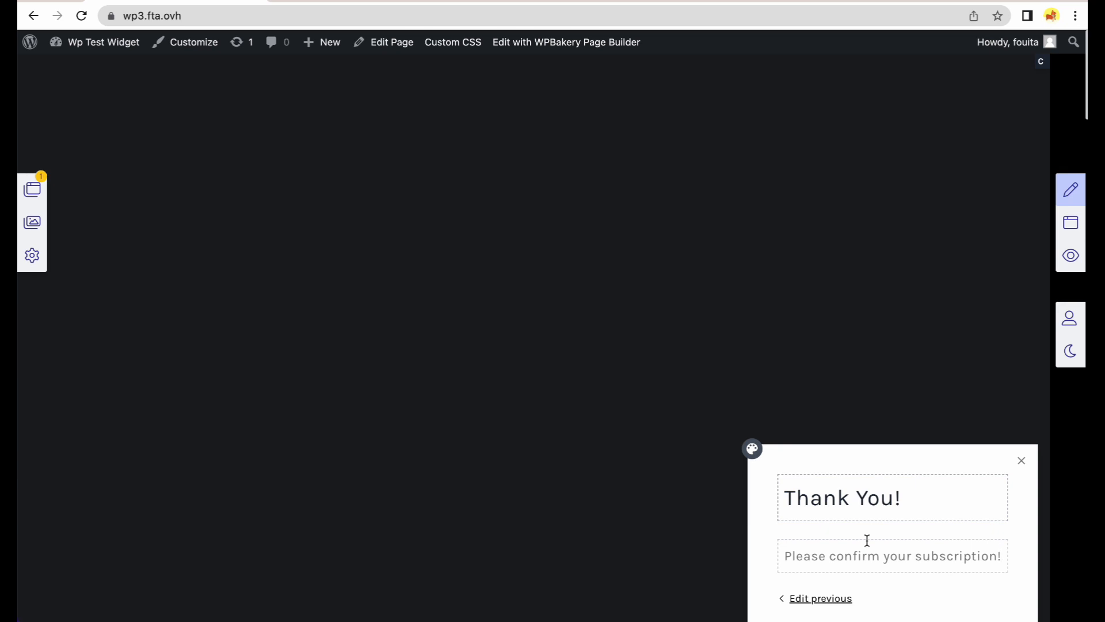
left_click(847, 600)
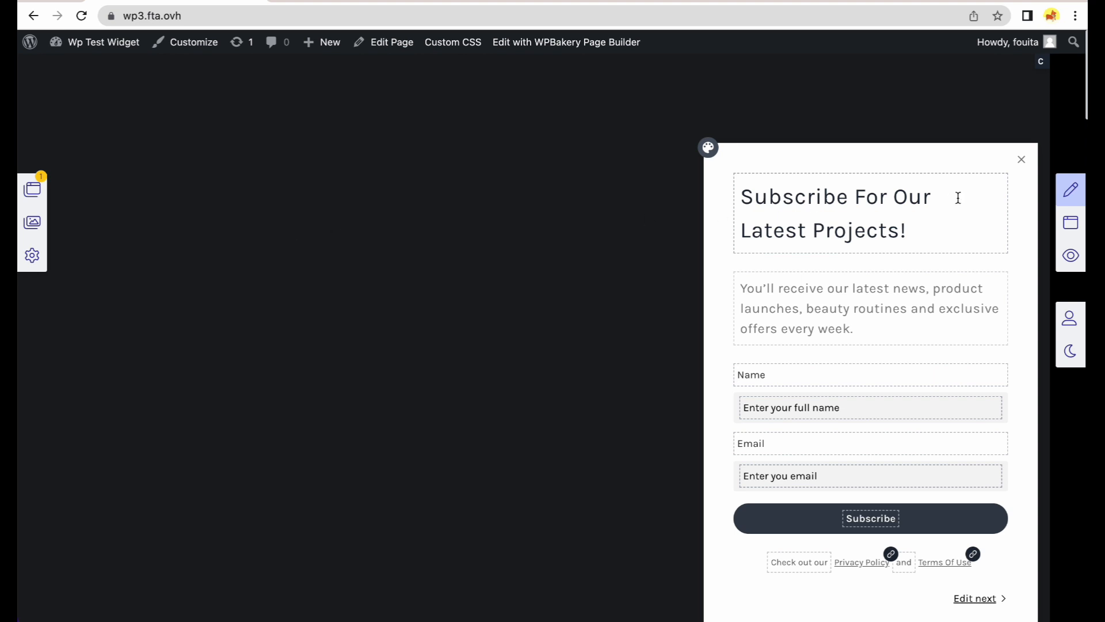
Open the ConvertKit integration settings for NewsletterSubscriptionModal from Page Widgets.
left_click(32, 189)
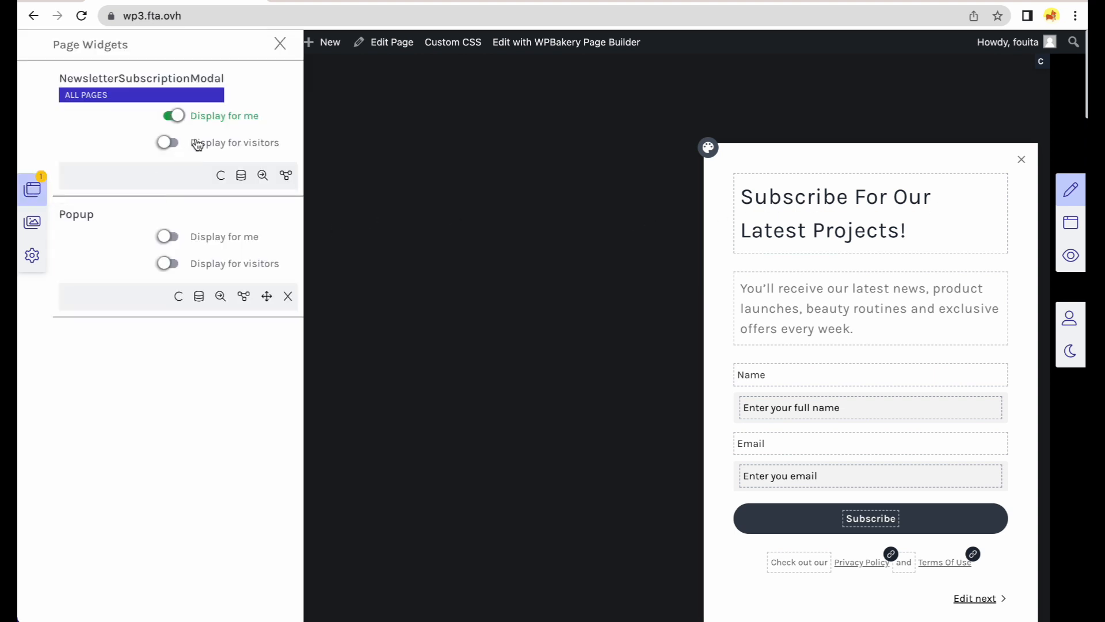
left_click(262, 175)
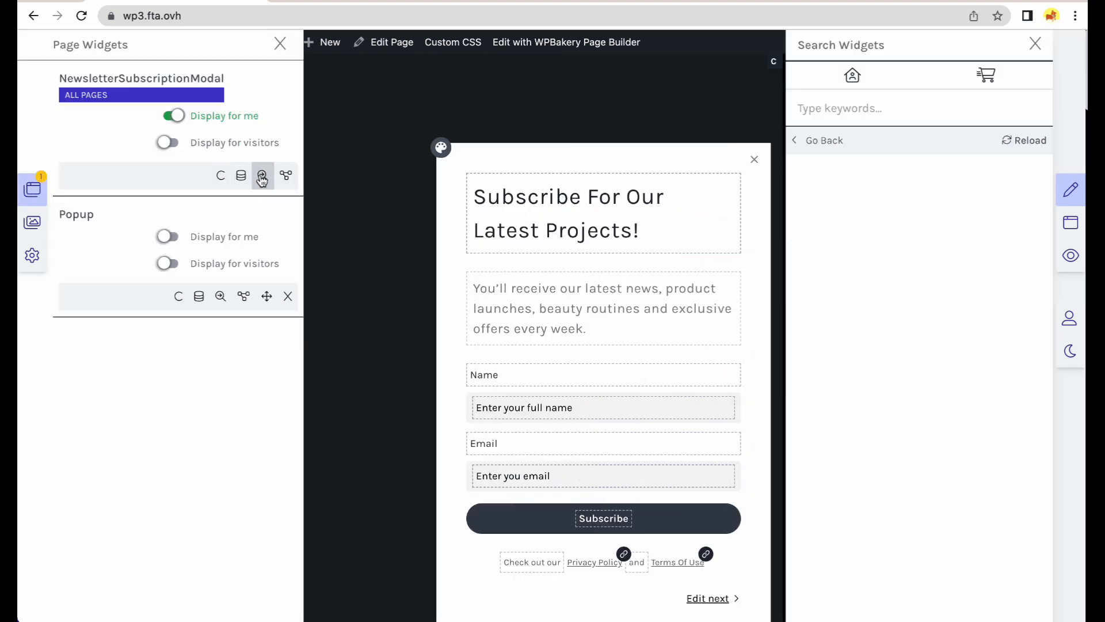
left_click(970, 223)
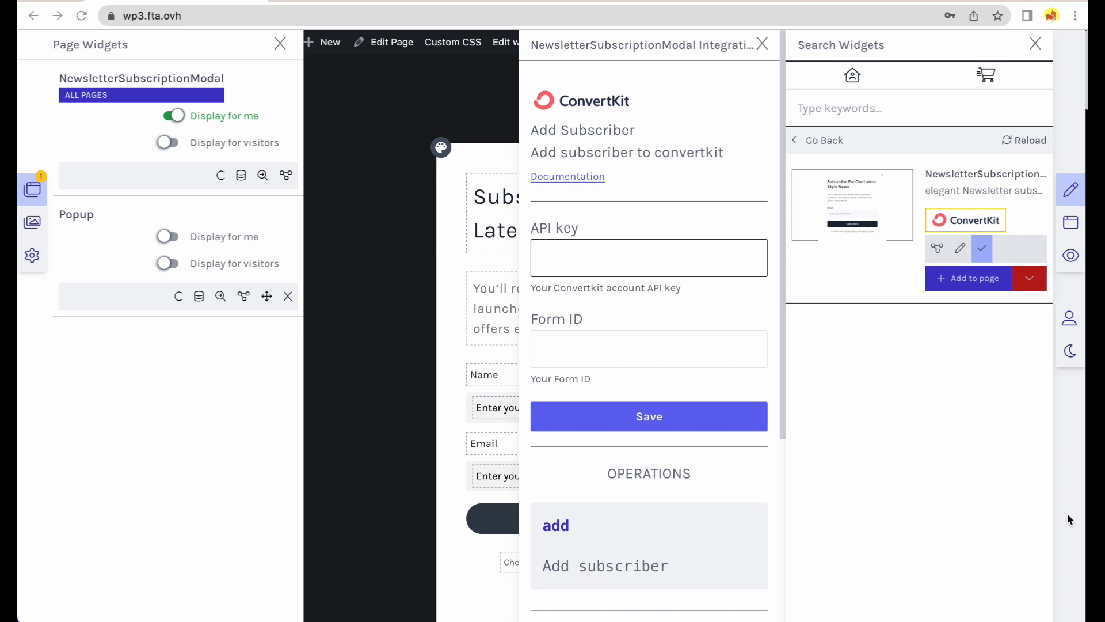
Paste the ConvertKit API key and form ID, save them, and close the widget search panel.
left_click(577, 252)
key("ctrl+v")
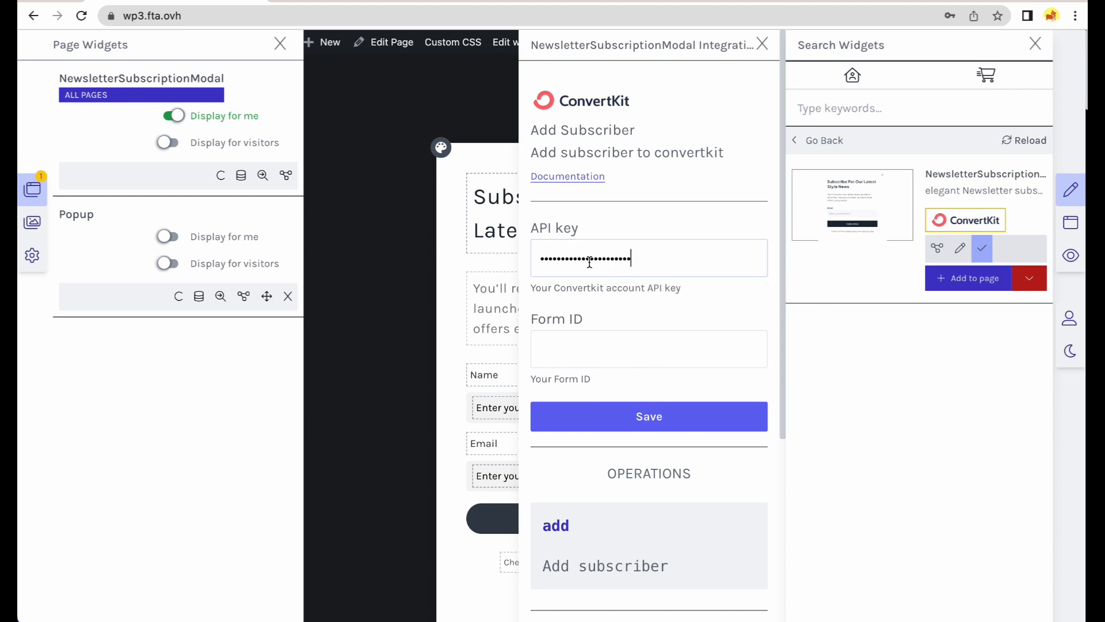
key("super+Tab")
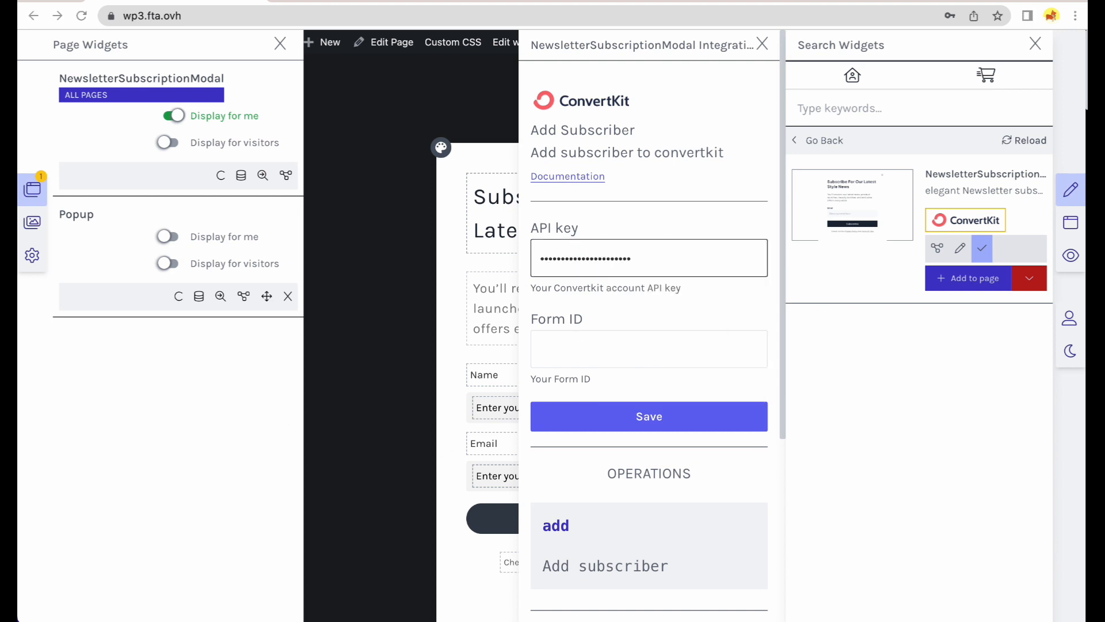
left_click(662, 349)
type("3534912")
left_click(666, 422)
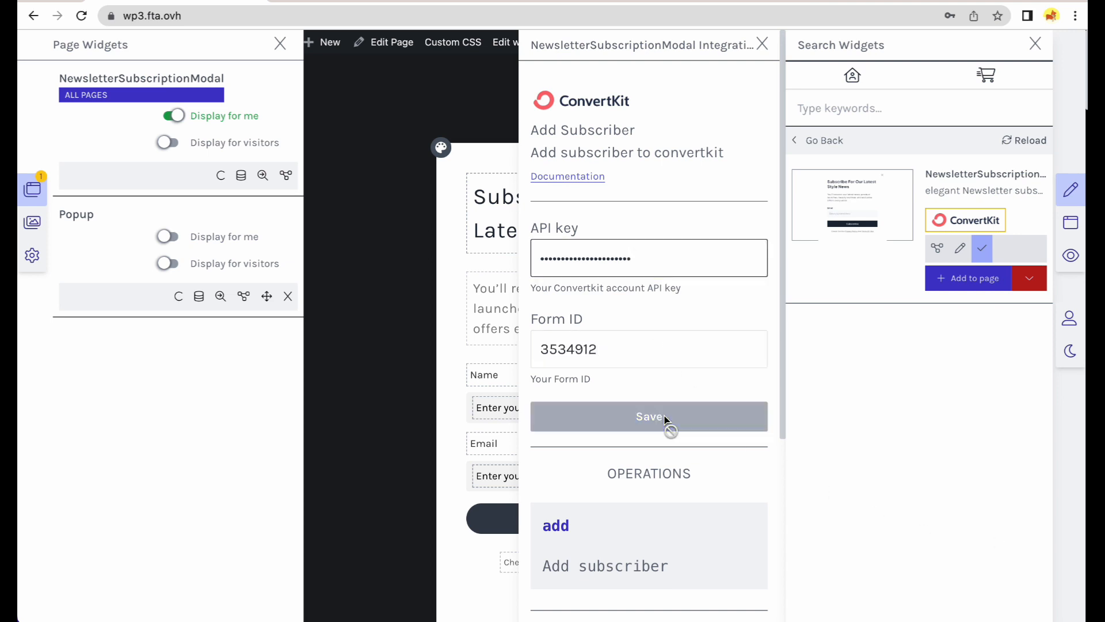
left_click(999, 38)
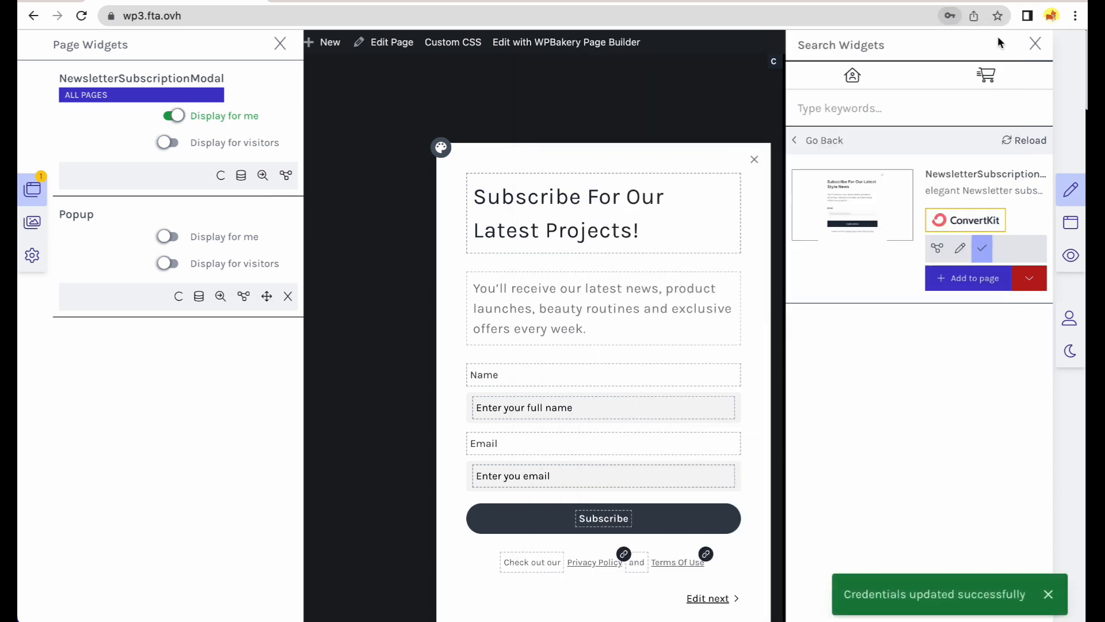
left_click(1037, 50)
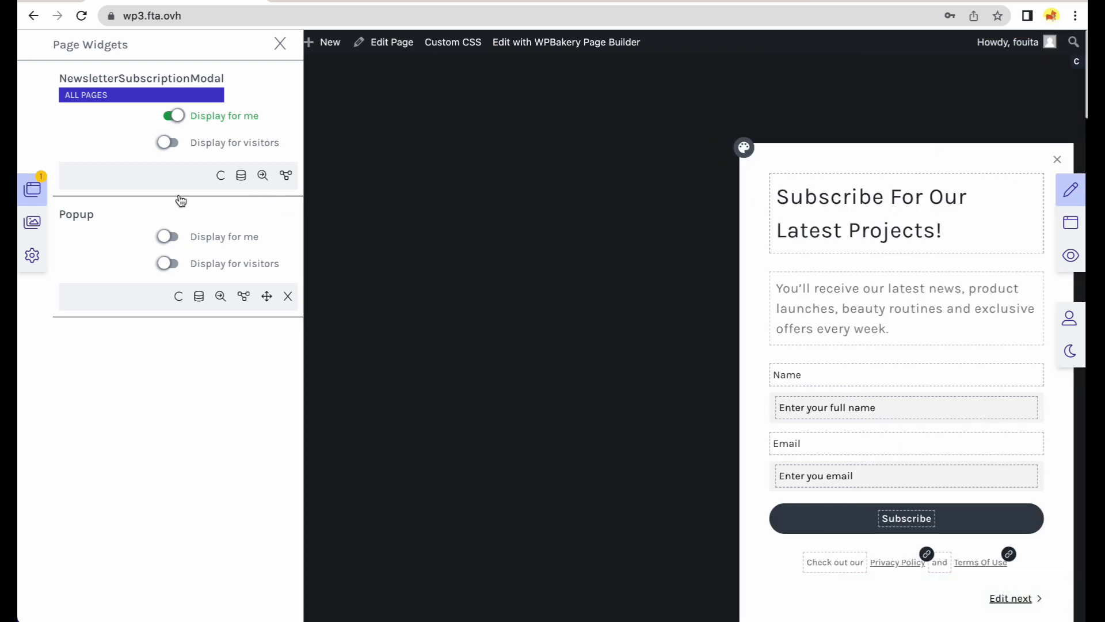
After a first preview, switch on 'Display for visitors' for NewsletterSubscriptionModal in Page Widgets.
left_click(34, 190)
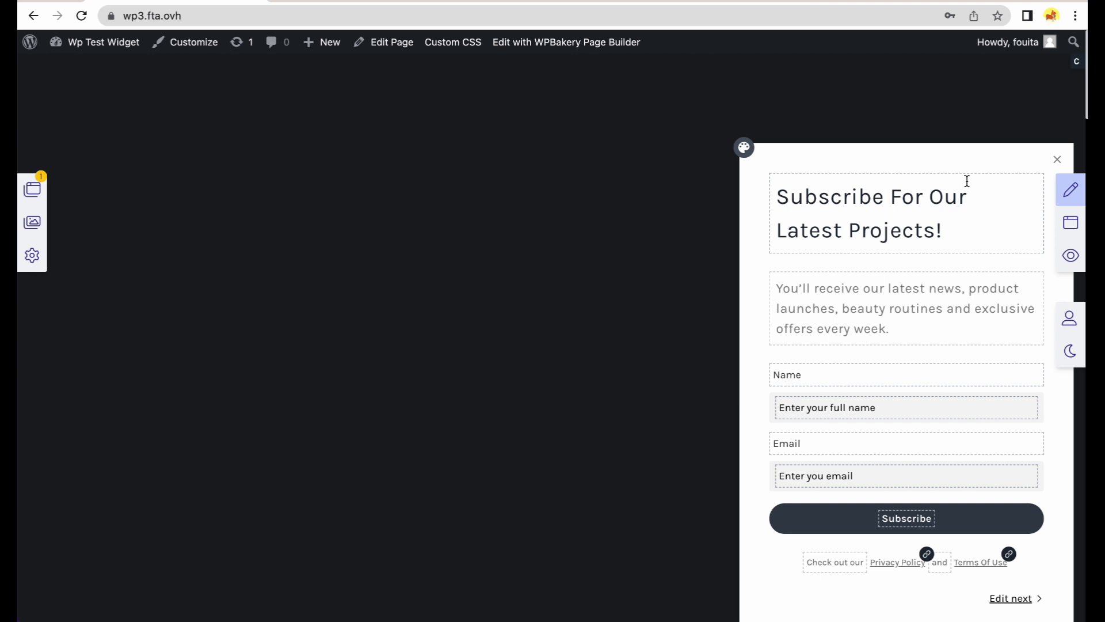
left_click(1071, 255)
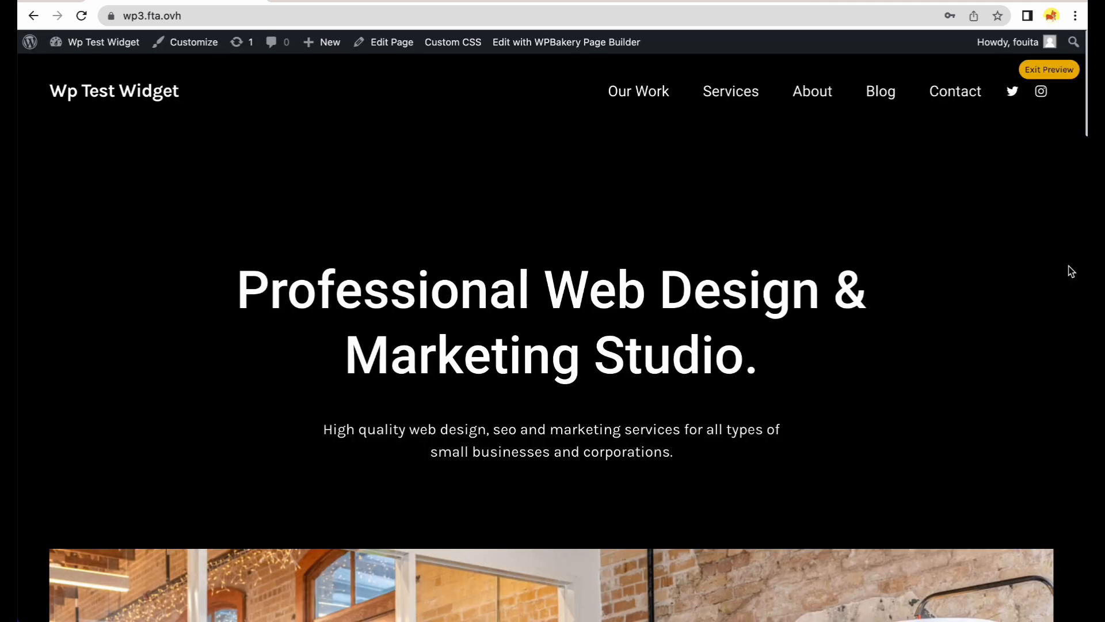
left_click(1047, 73)
left_click(32, 189)
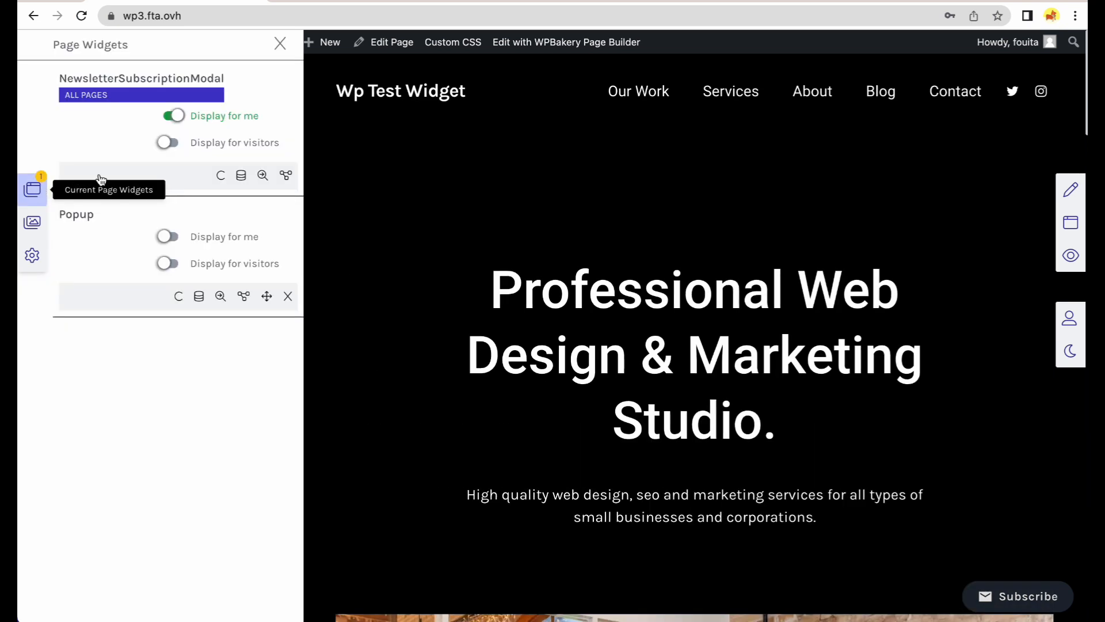
left_click(174, 143)
left_click(32, 189)
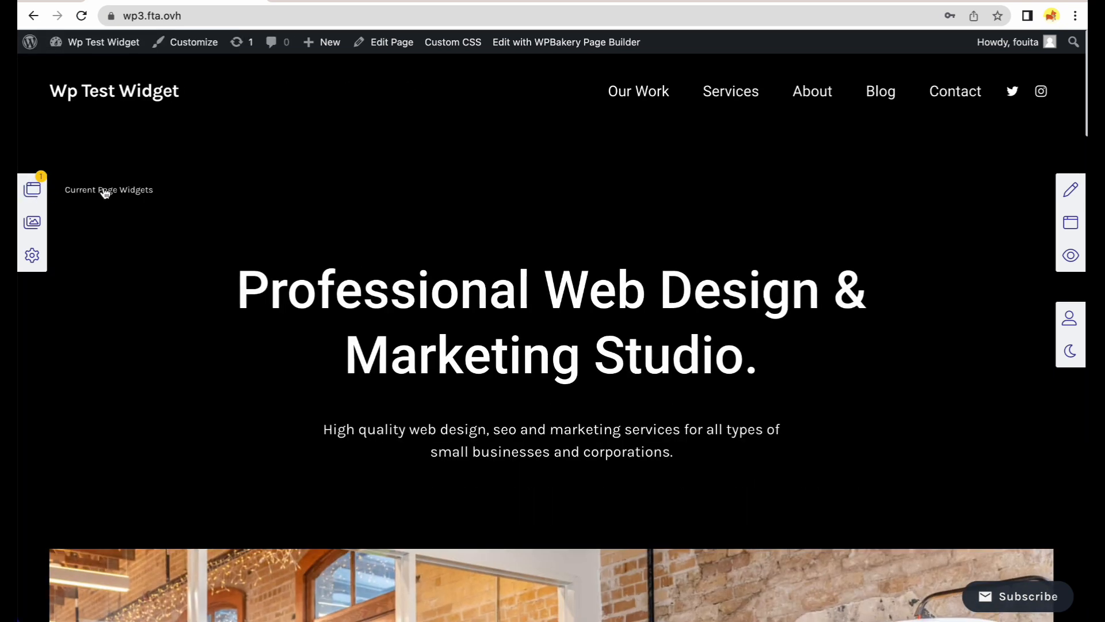
Preview the page, test the Subscribe modal, then go to the Services page.
left_click(1057, 259)
left_click(1014, 599)
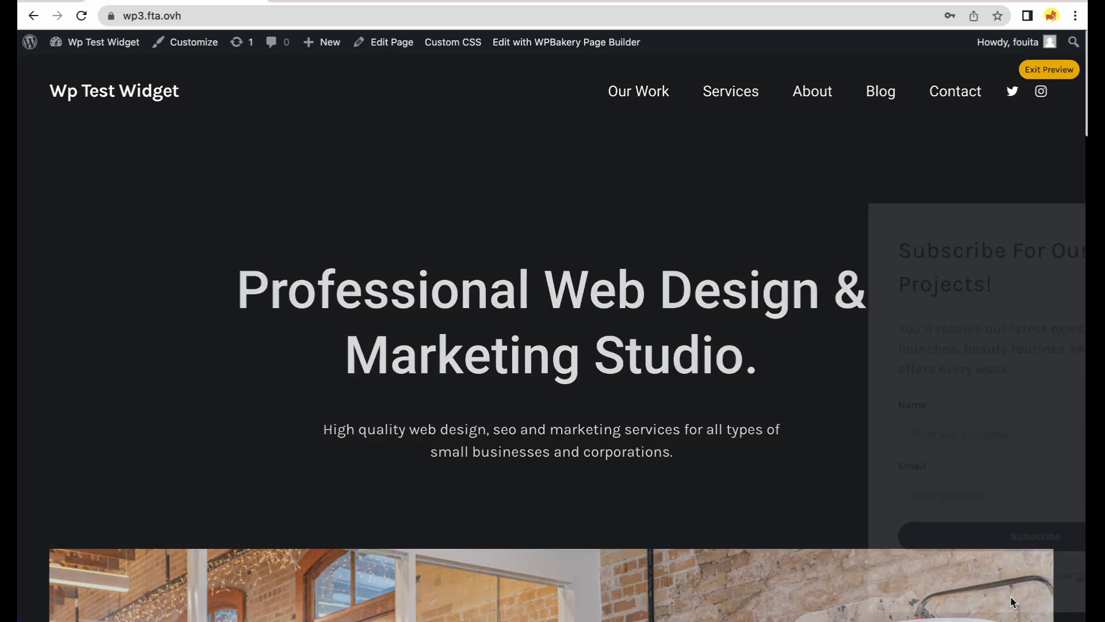
left_click(1057, 224)
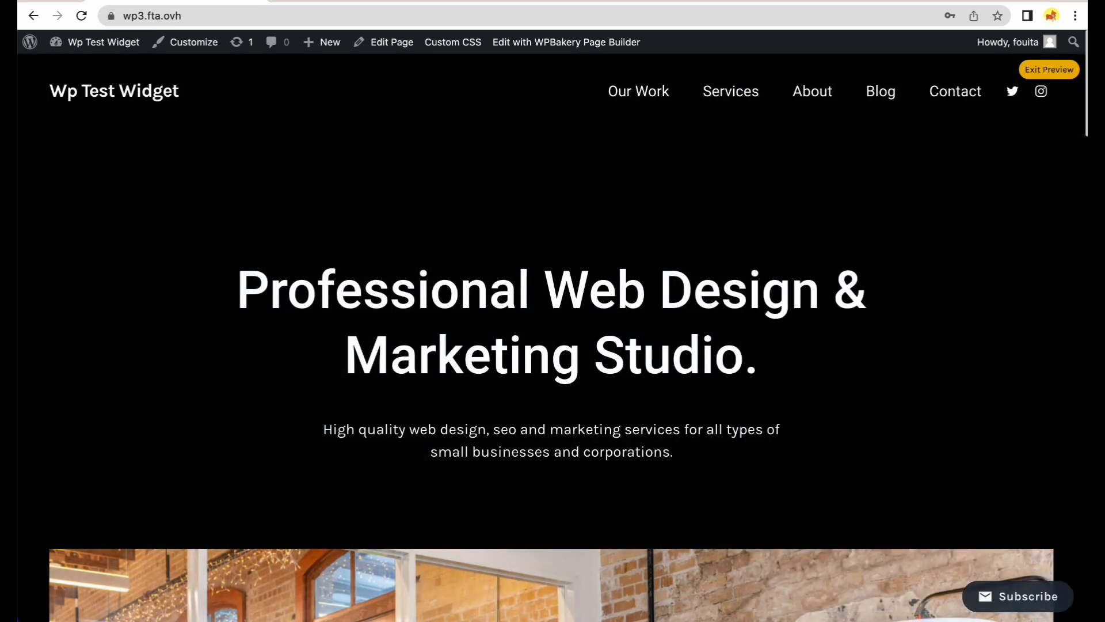
left_click(734, 93)
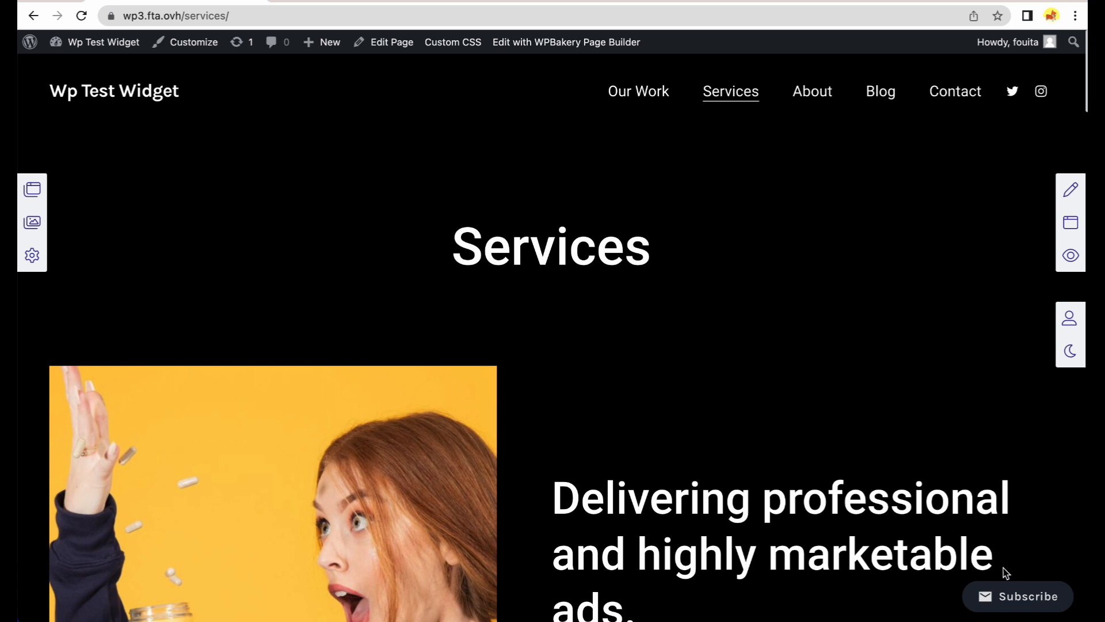
Submit a test signup with a one-letter name and a demo email, then close the Thank You popup.
left_click(1011, 600)
left_click(888, 432)
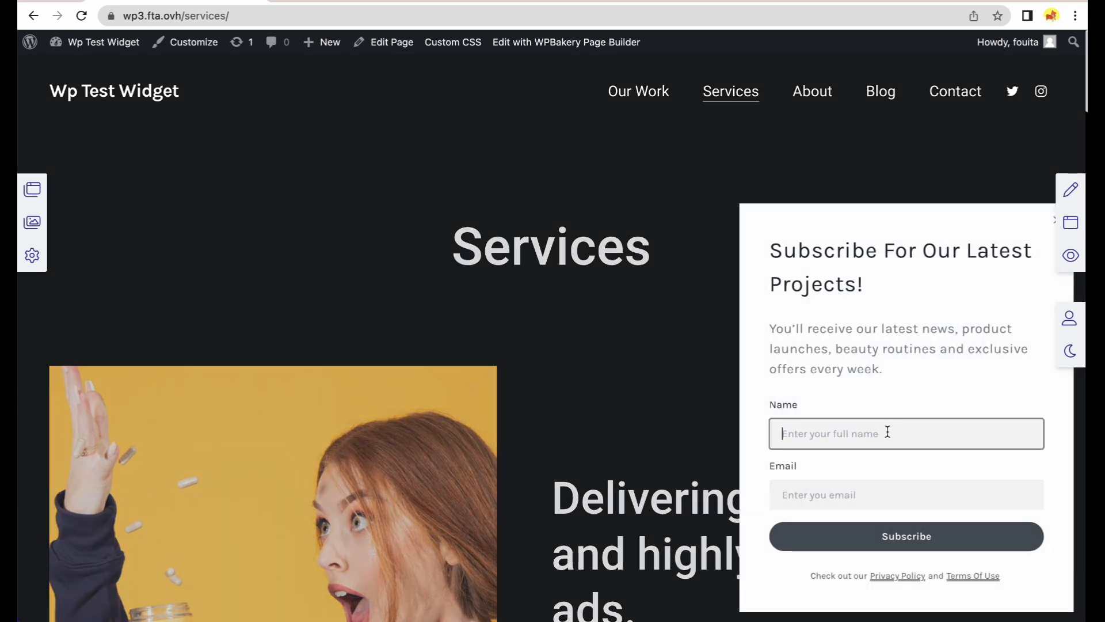
type("full name")
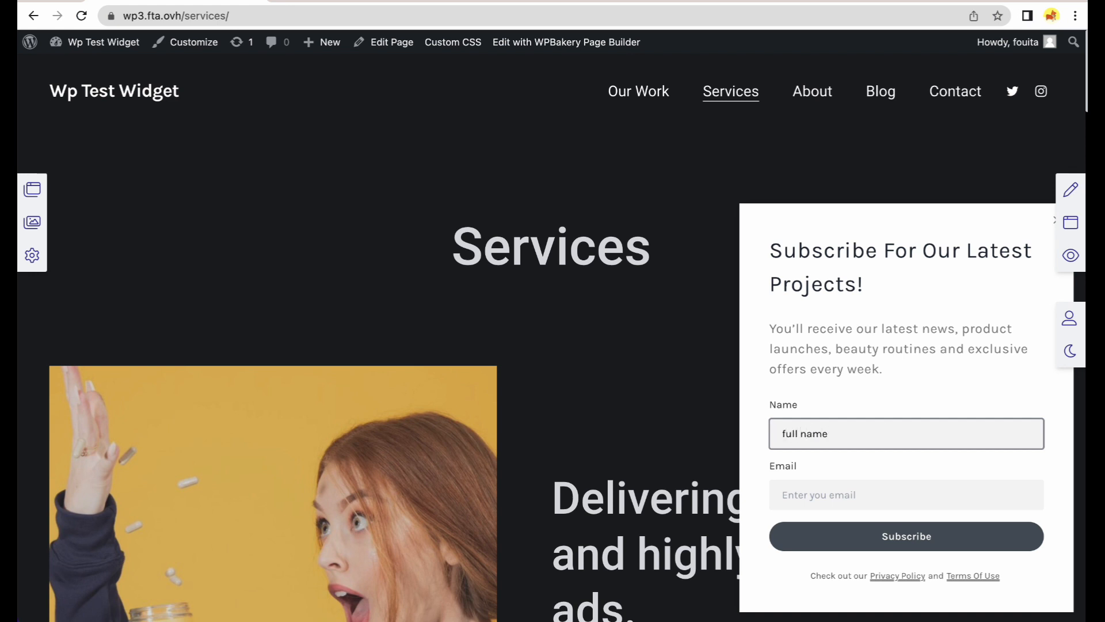
key("Tab")
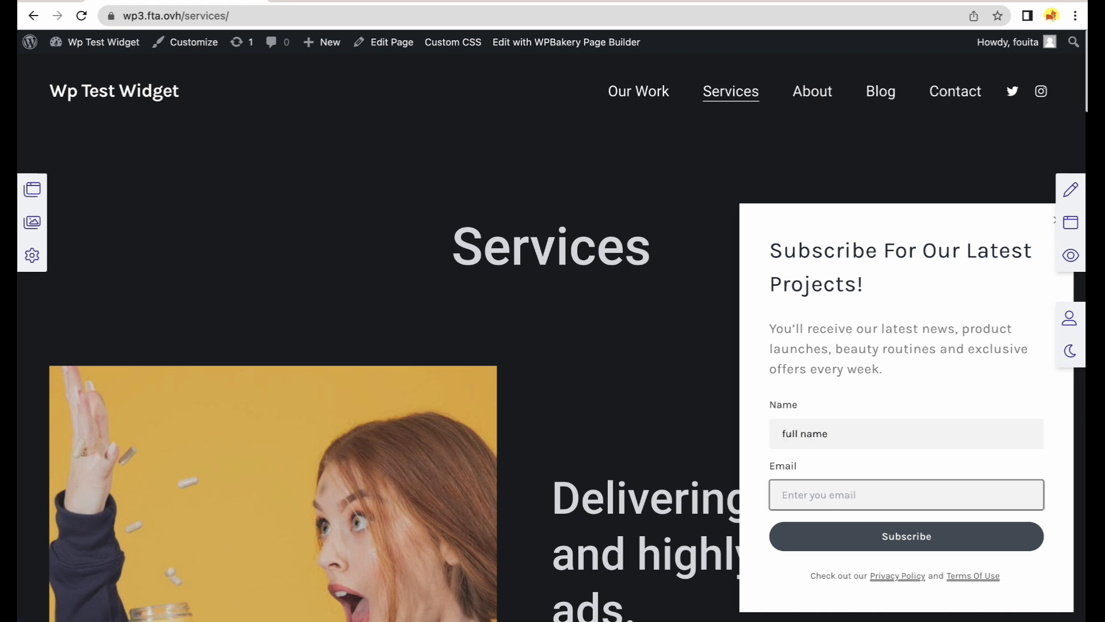
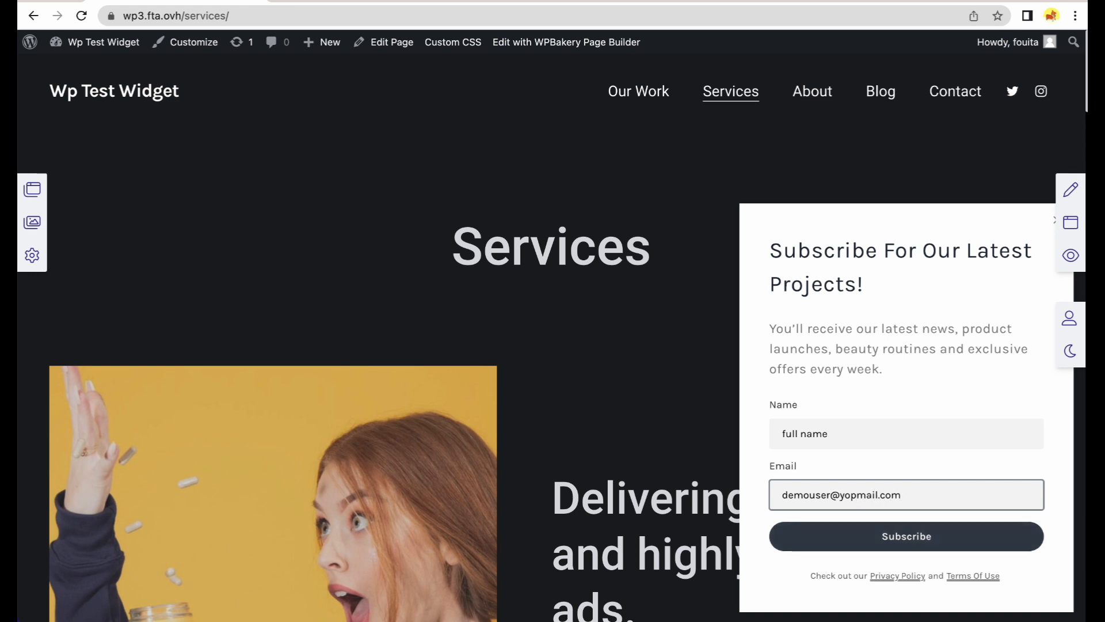
left_click(784, 524)
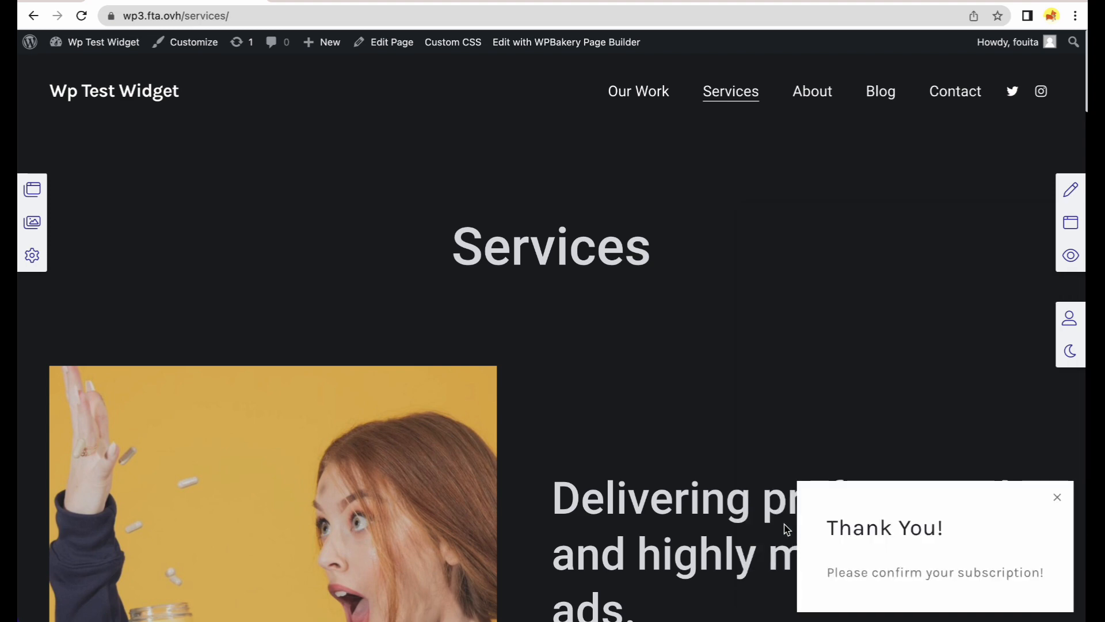
left_click(1058, 507)
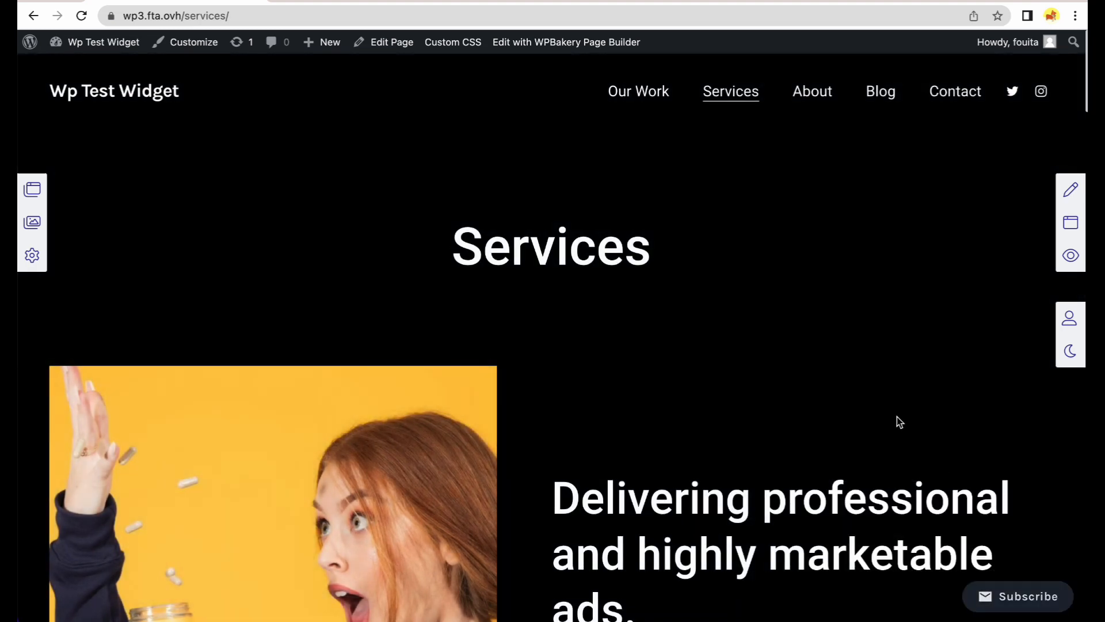
left_click(675, 2)
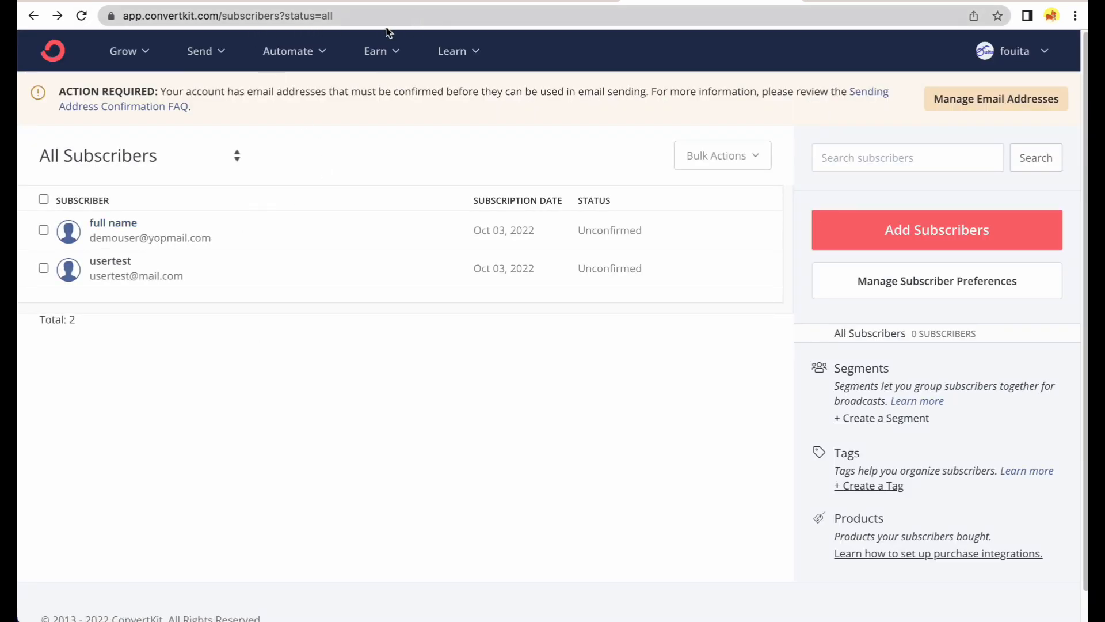
left_click(195, 3)
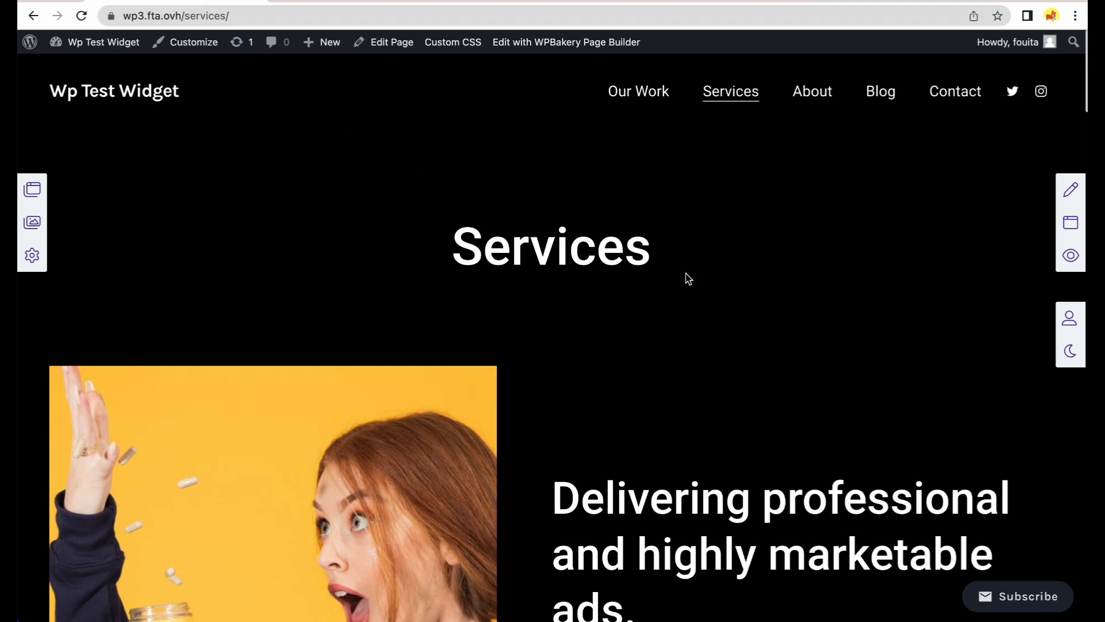
left_click(1069, 256)
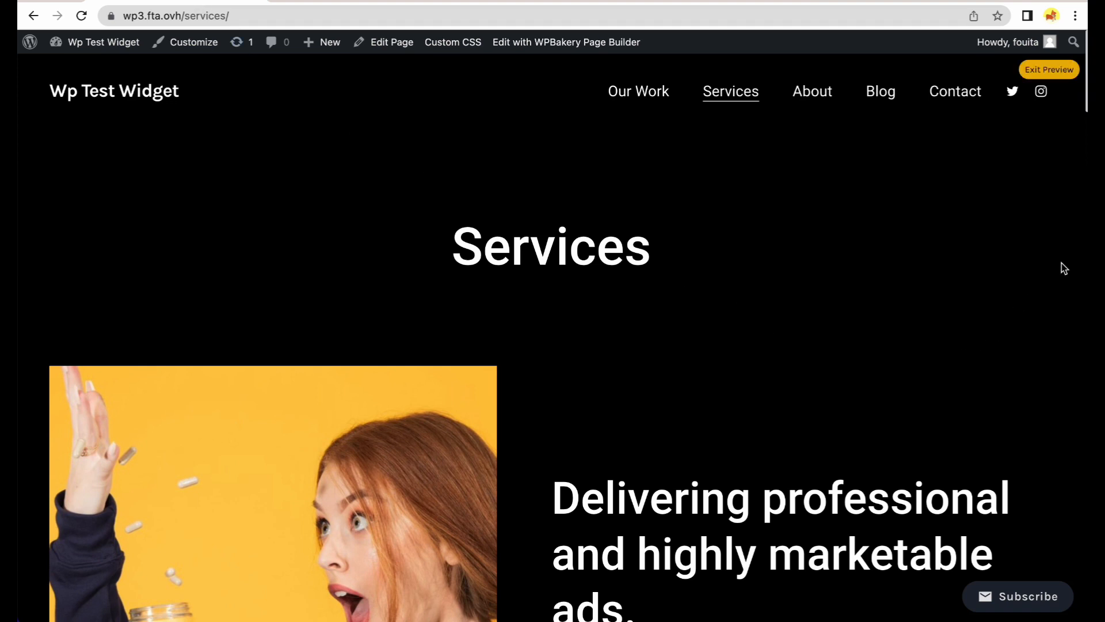
left_click(1050, 69)
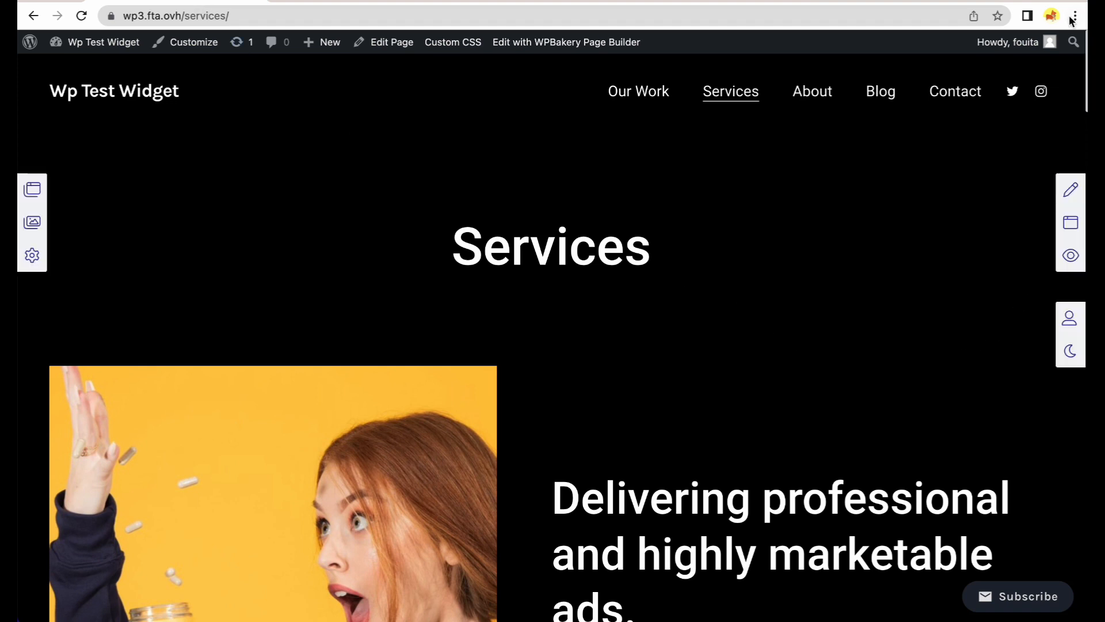
left_click(1076, 16)
left_click(898, 85)
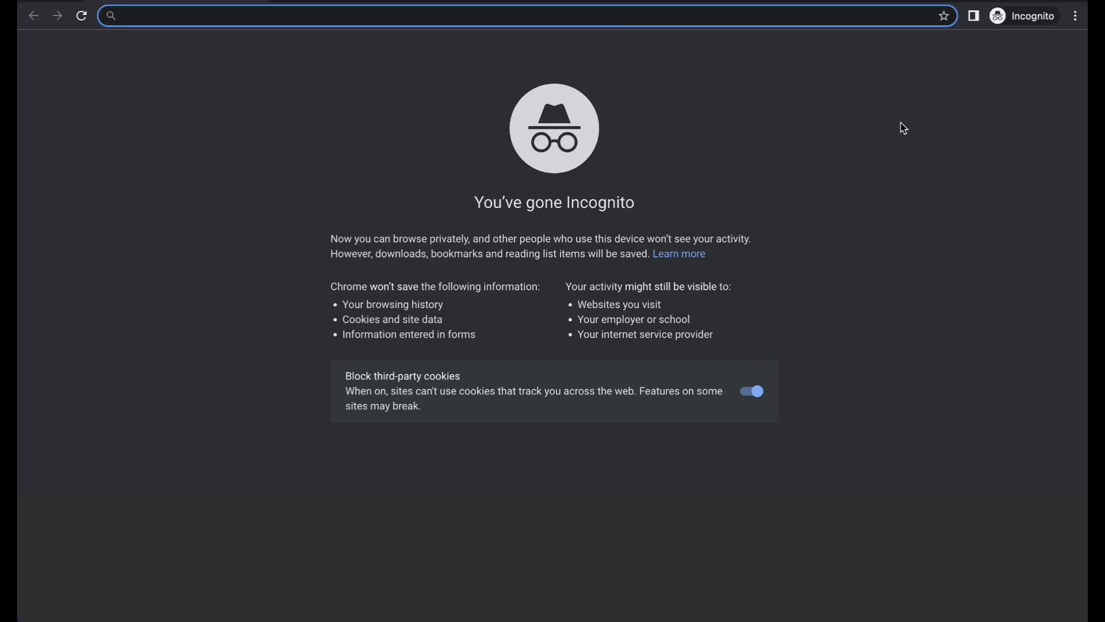
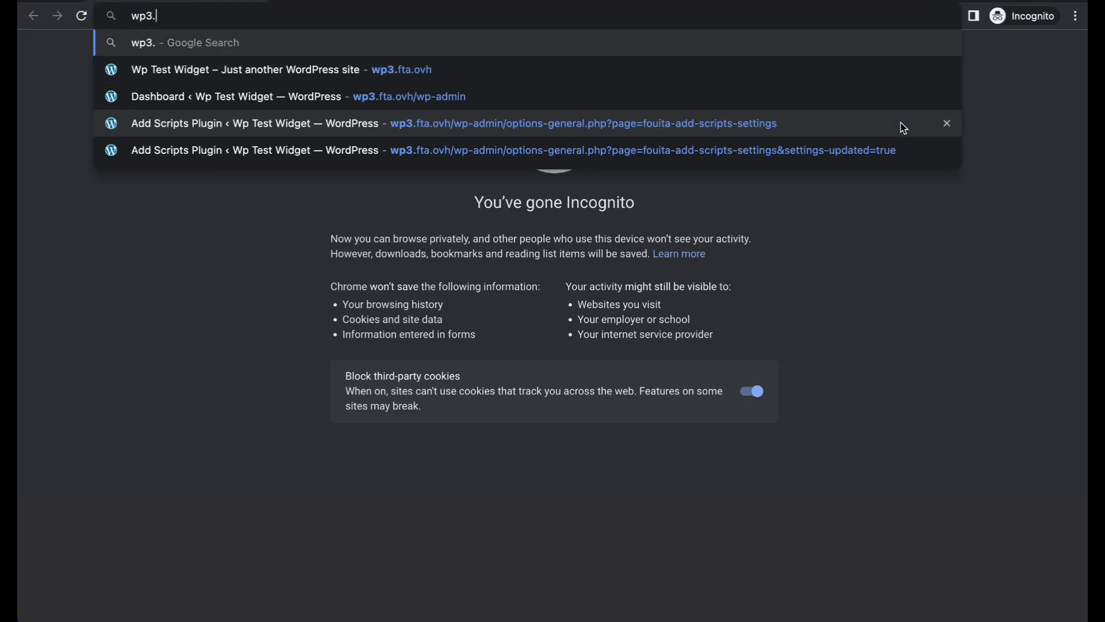
key("Return")
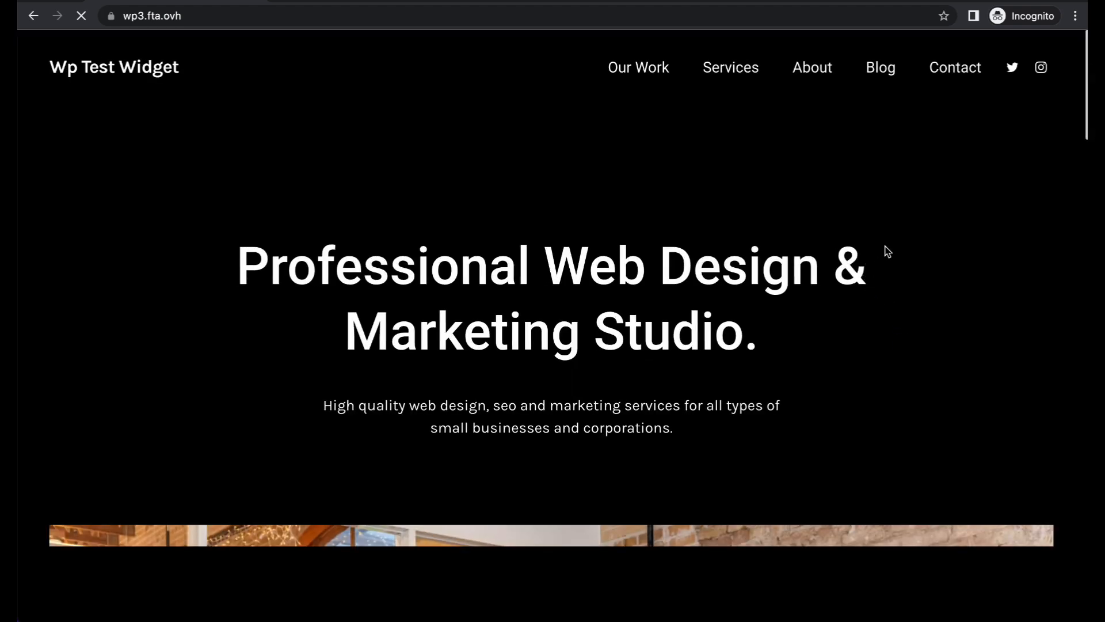
scroll(902, 270, "down", 15)
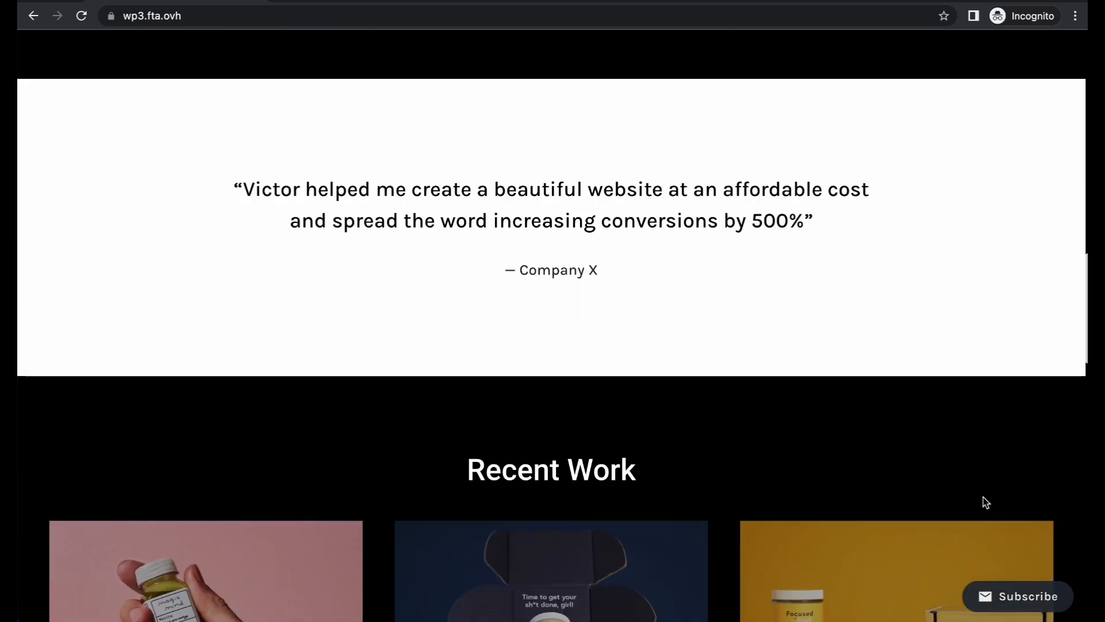
scroll(983, 496, "down", 1)
left_click(1014, 596)
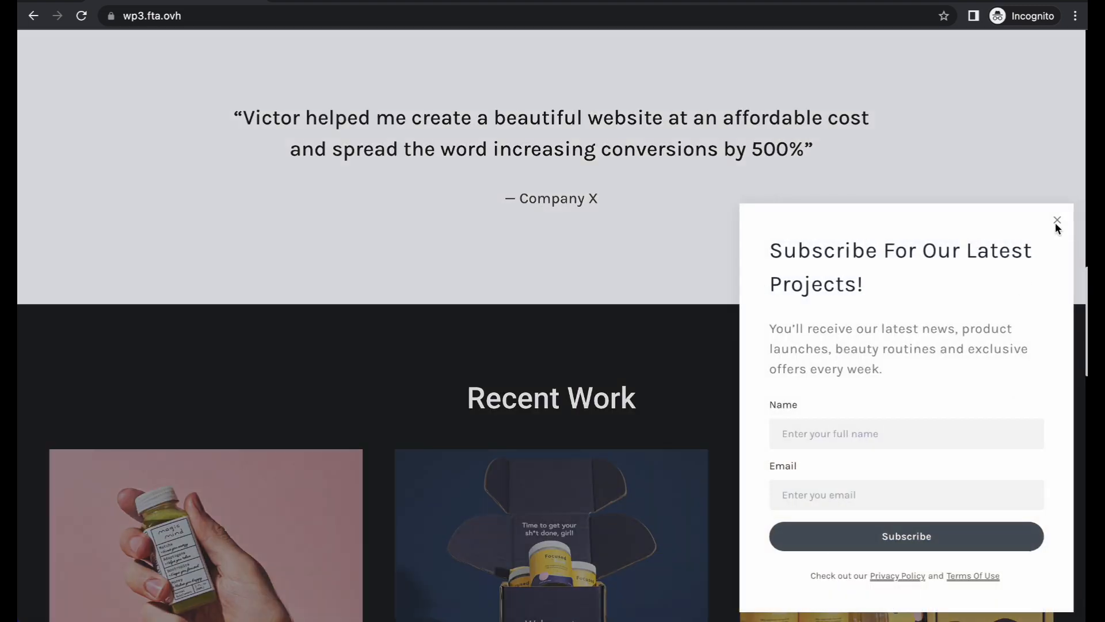
left_click(1058, 220)
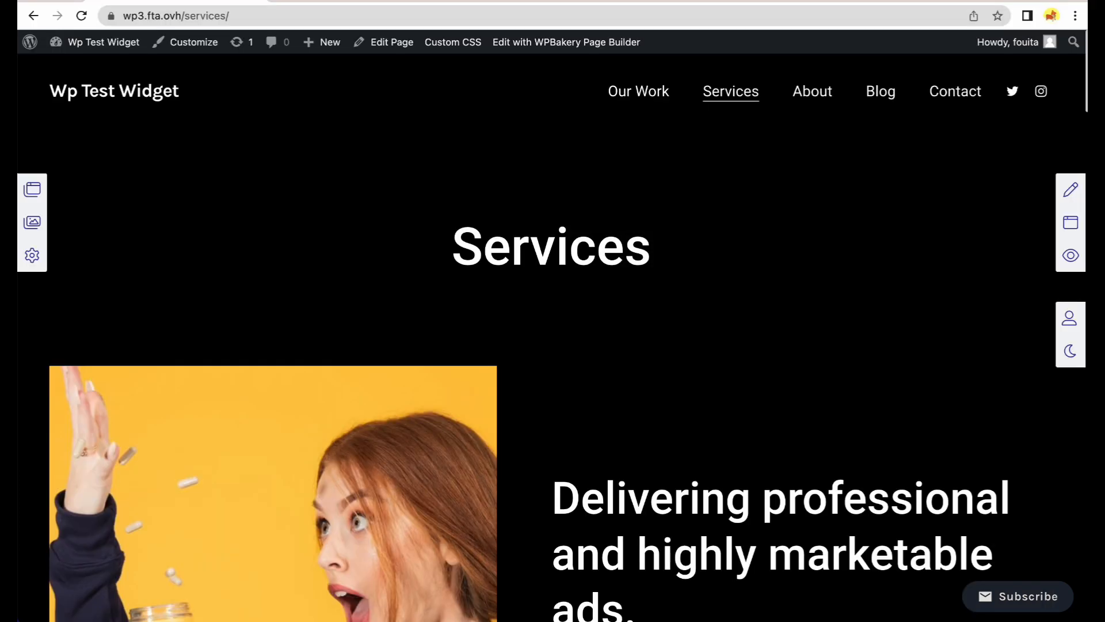
From the homepage, copy the store's Get Started CTAButton widget into your saved widgets.
left_click(164, 98)
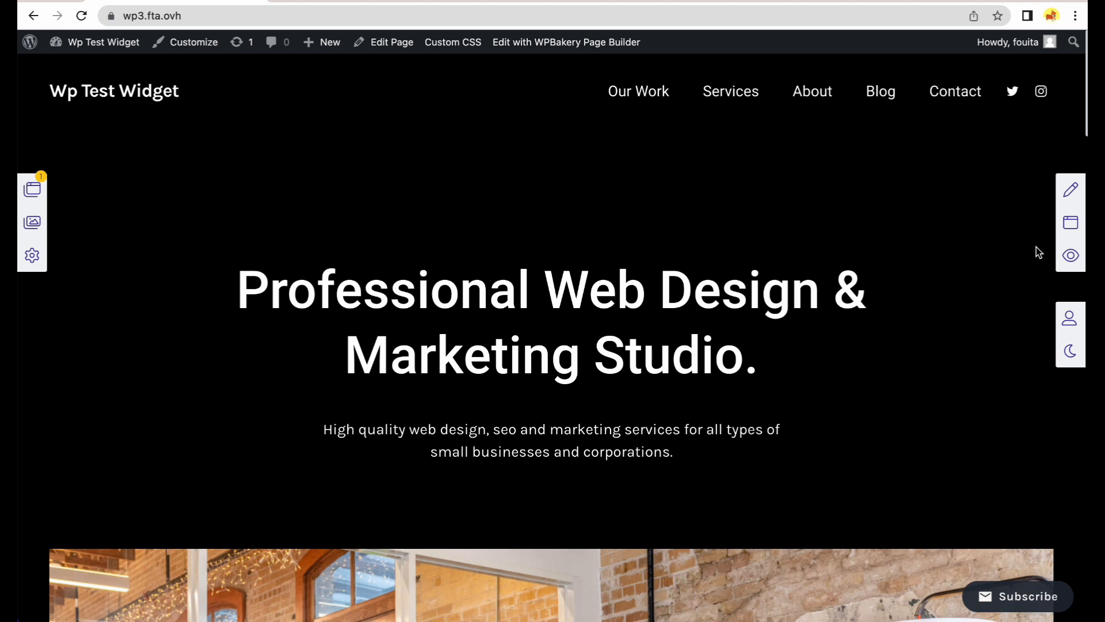
left_click(1071, 223)
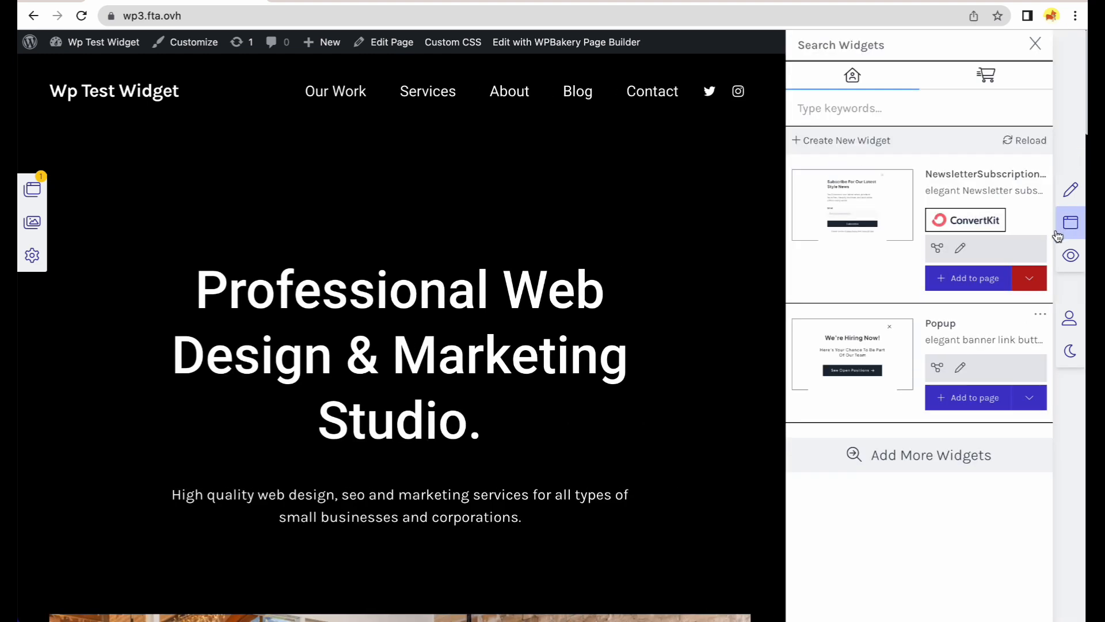
left_click(973, 79)
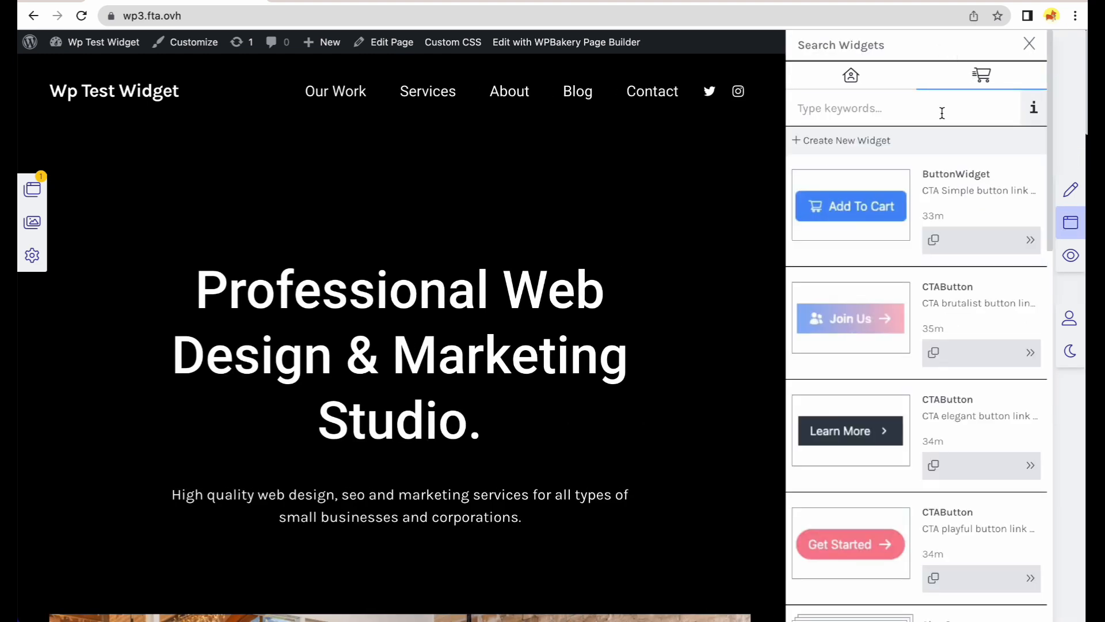
left_click(932, 580)
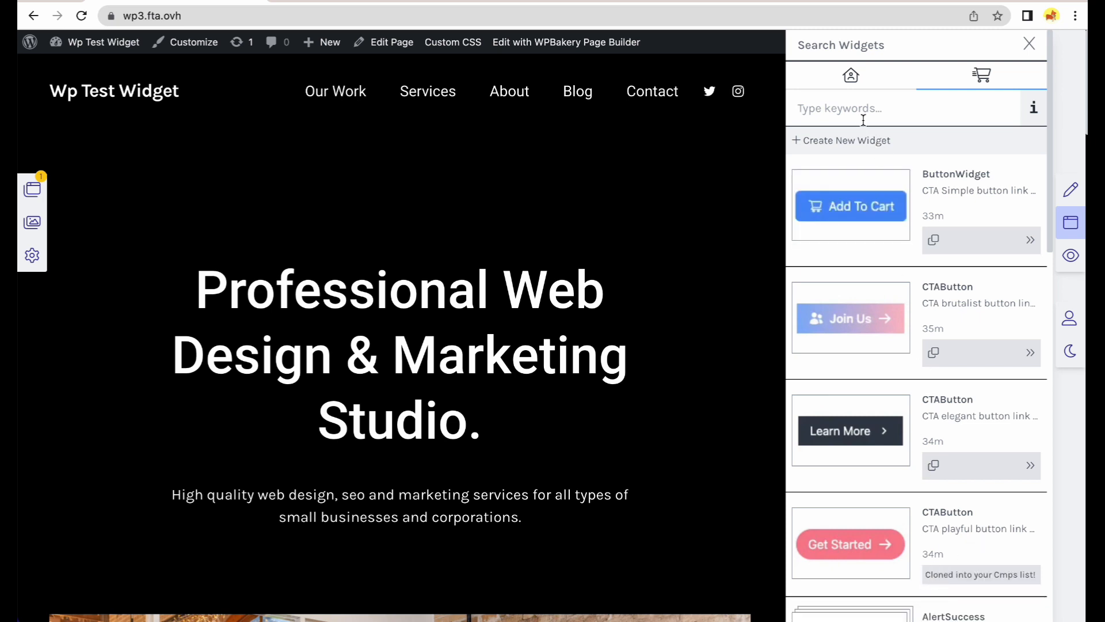
left_click(852, 78)
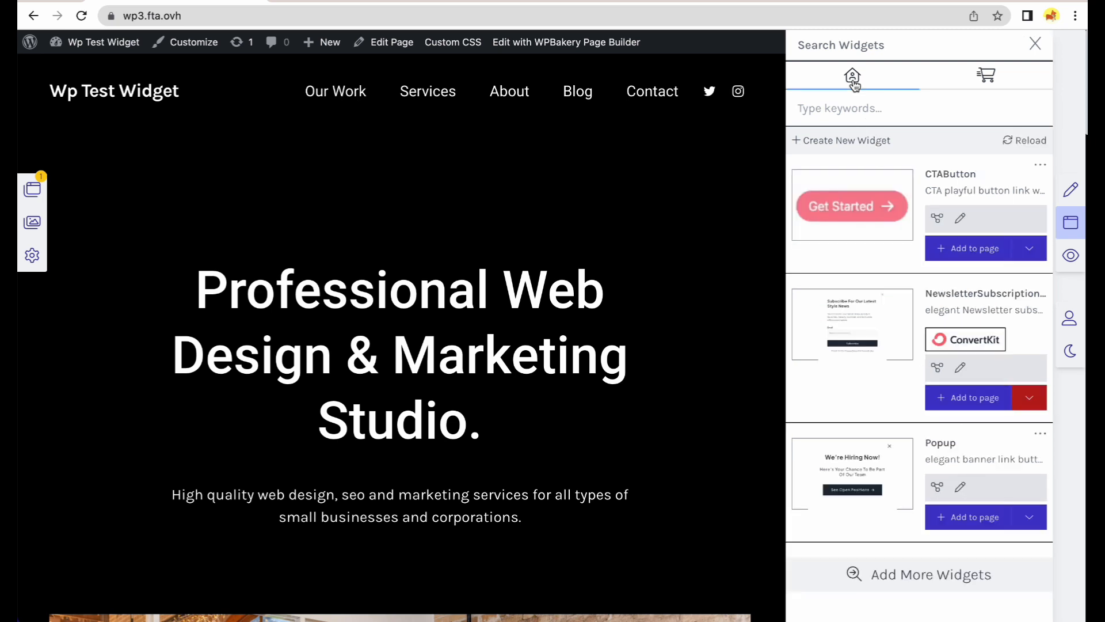
Place the Get Started button under the hero heading and make it large.
left_click(973, 259)
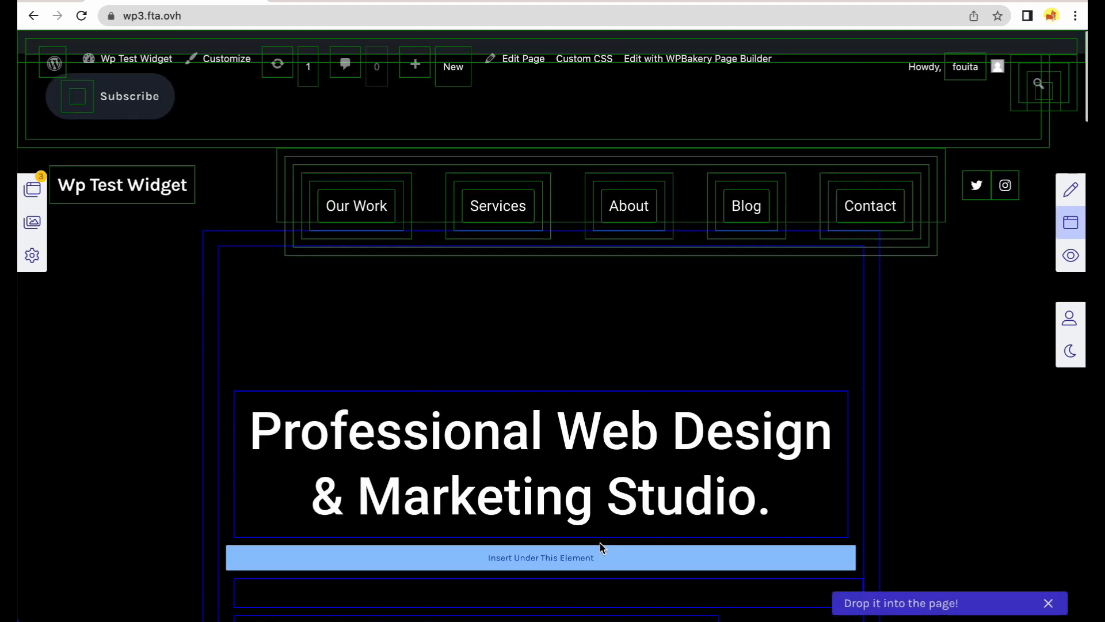
left_click(667, 573)
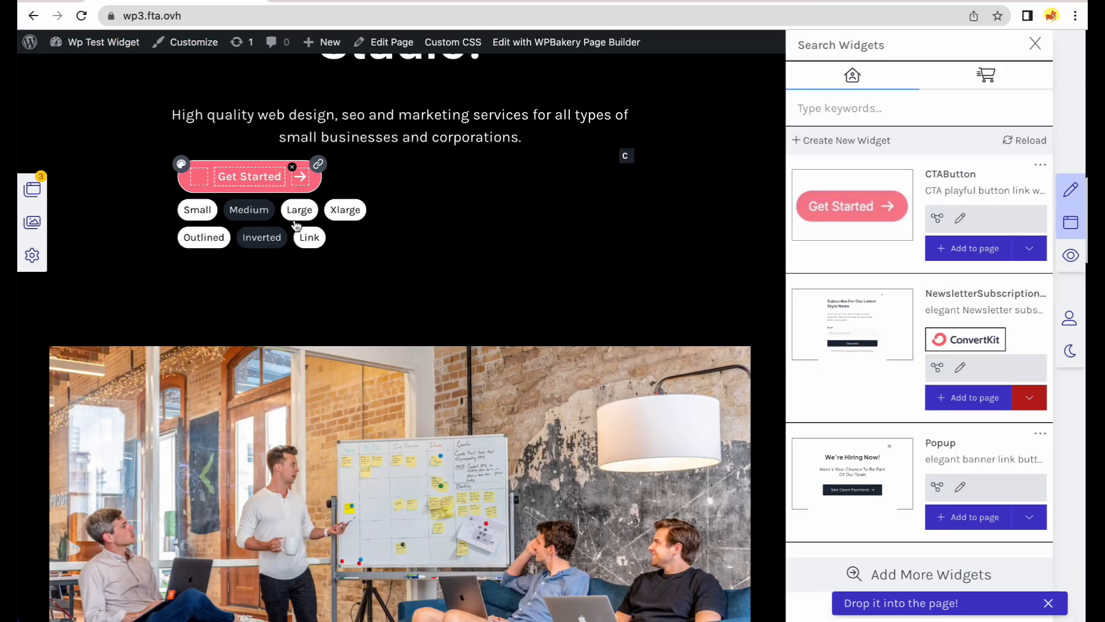
left_click(291, 214)
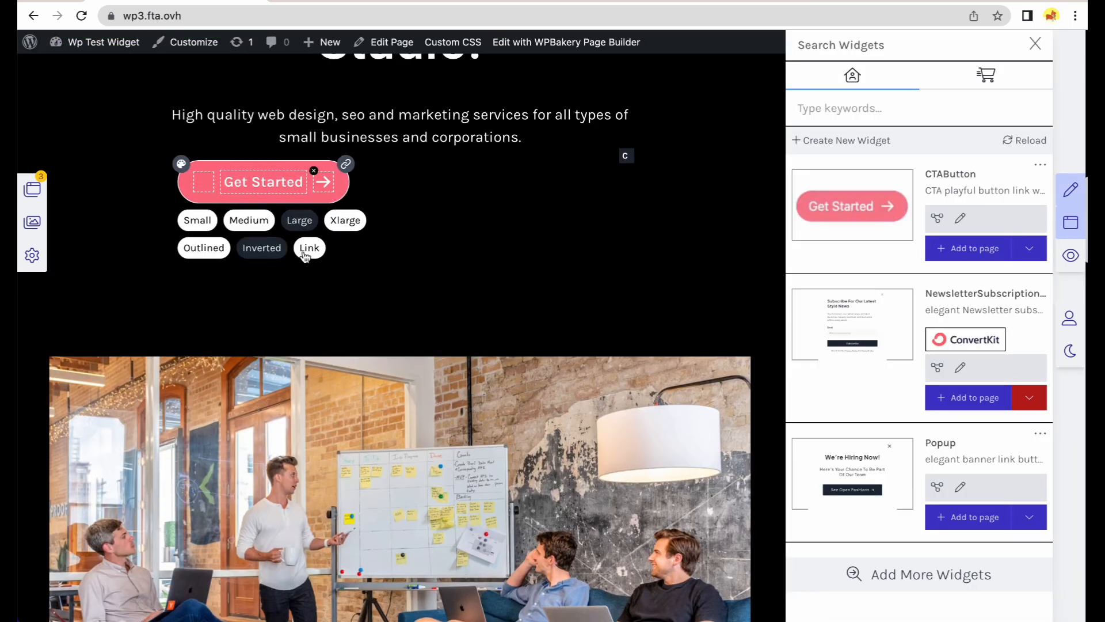
Add flex, justify-center and mt-10 classes to the Get Started button, then toggle edit mode to check.
mouse_move(625, 160)
left_click(502, 162)
scroll(924, 424, "down", 4)
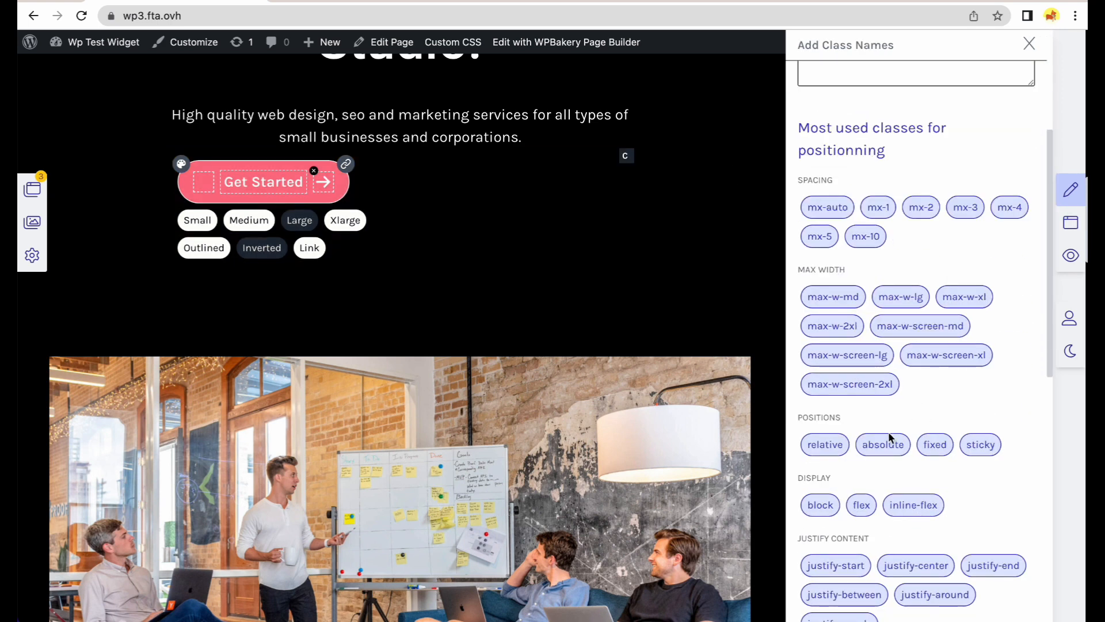
left_click(859, 505)
left_click(928, 574)
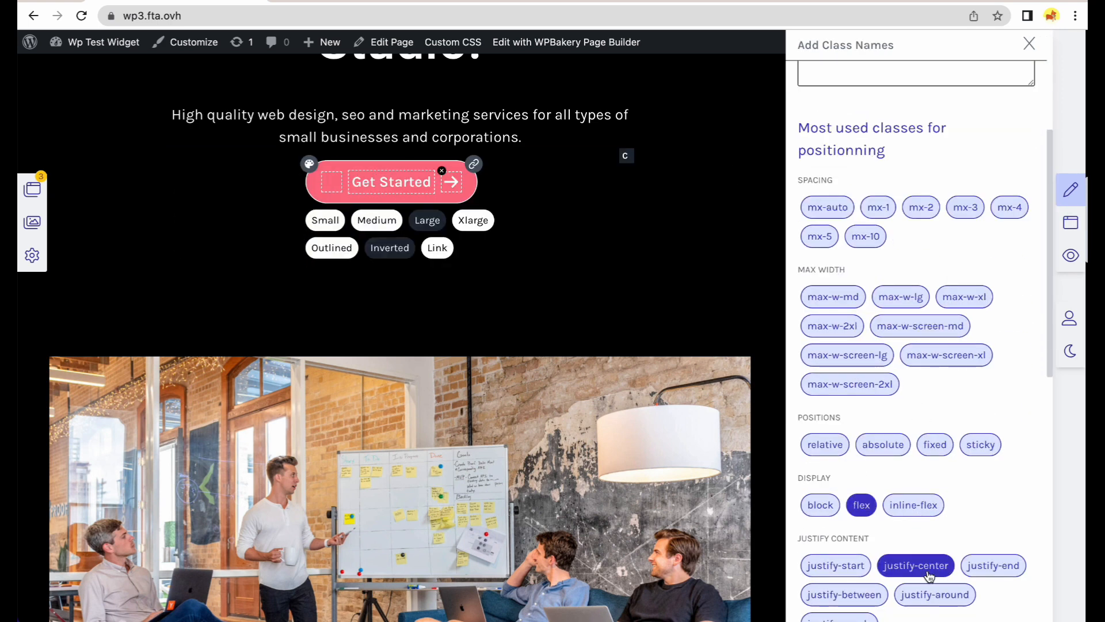
scroll(953, 526, "down", 6)
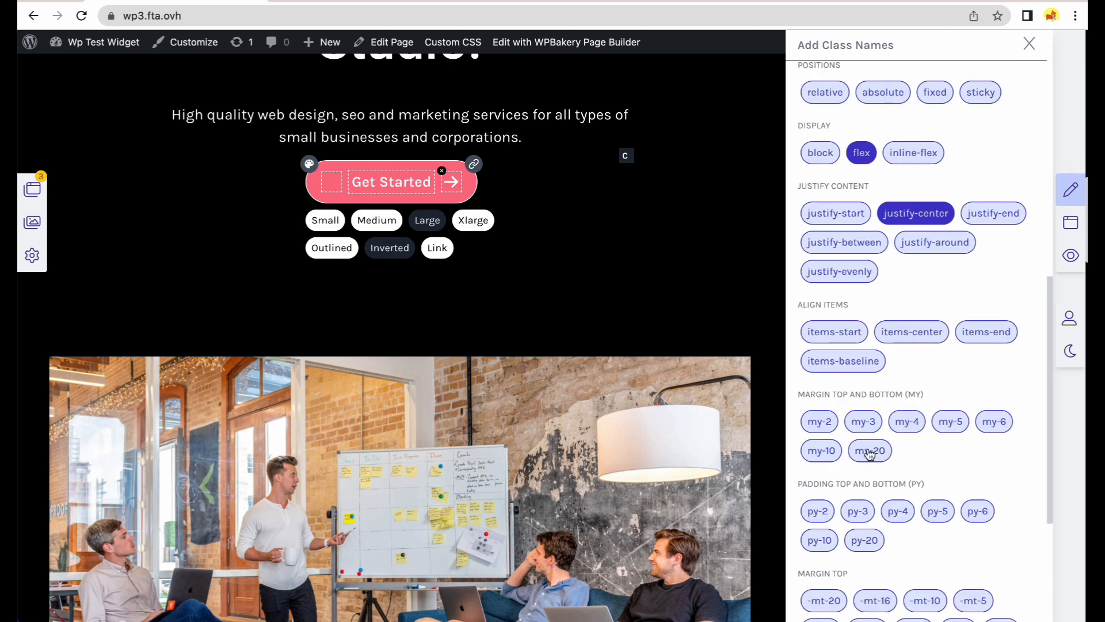
scroll(898, 461, "down", 2)
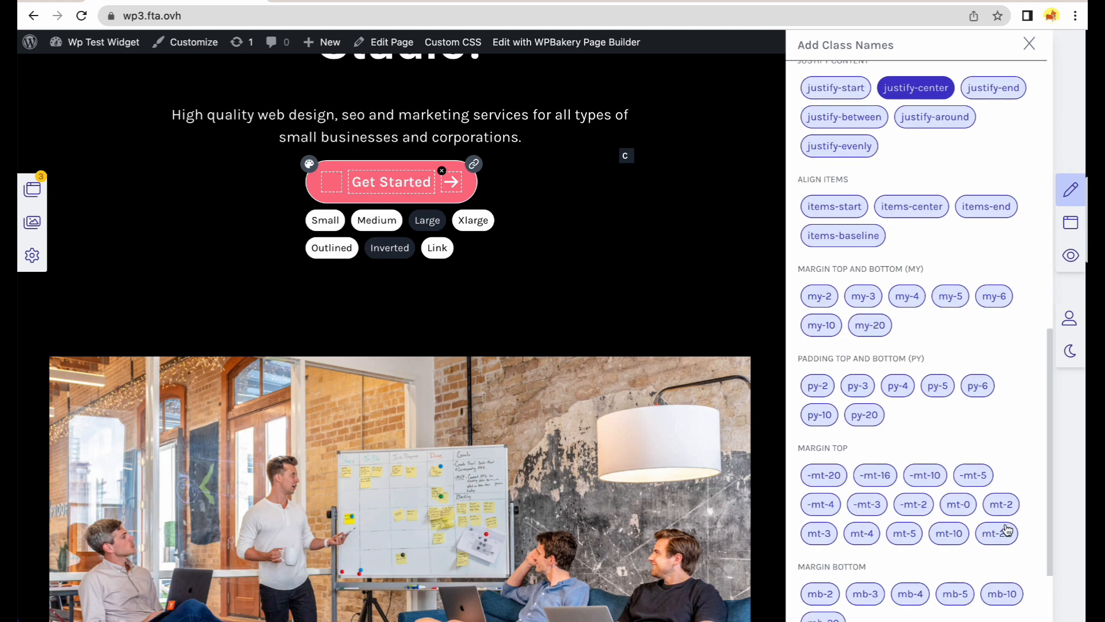
left_click(949, 533)
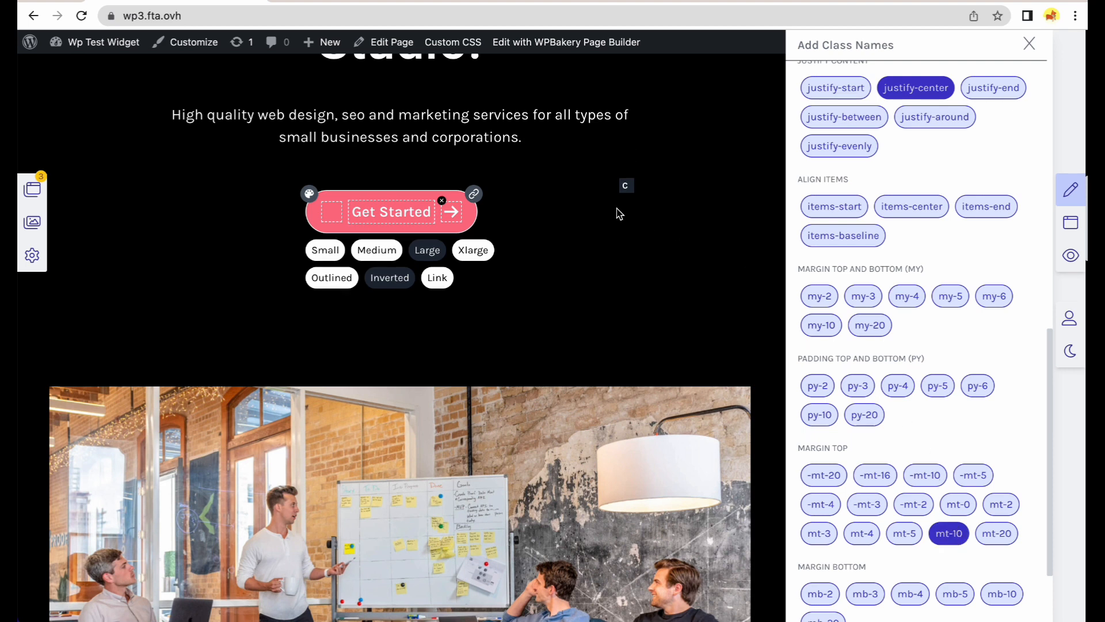
left_click(1072, 190)
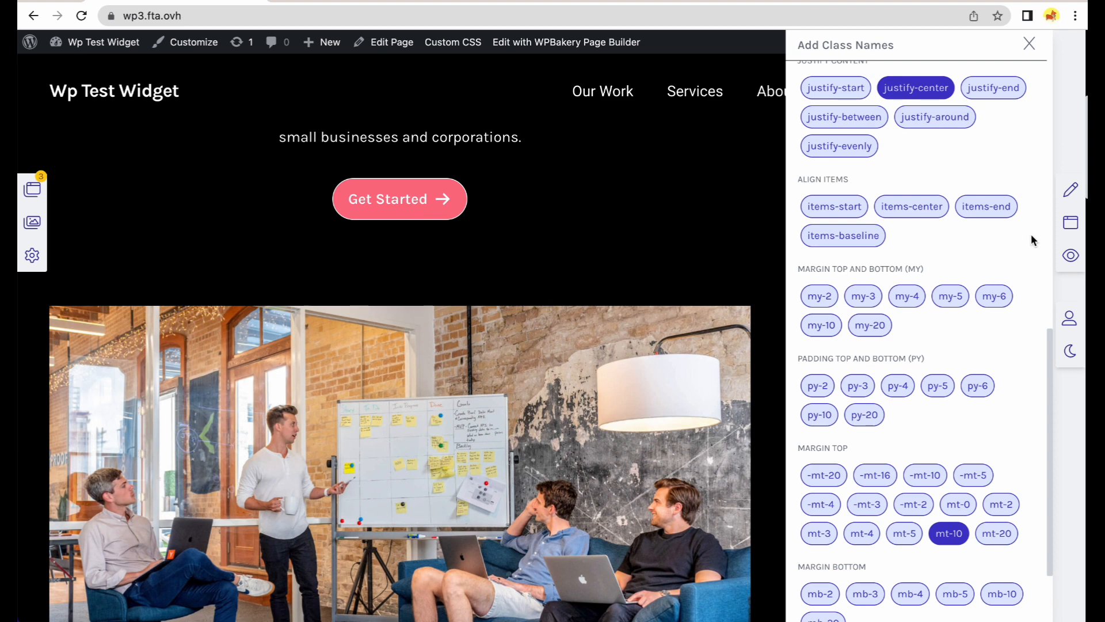
left_click(1071, 190)
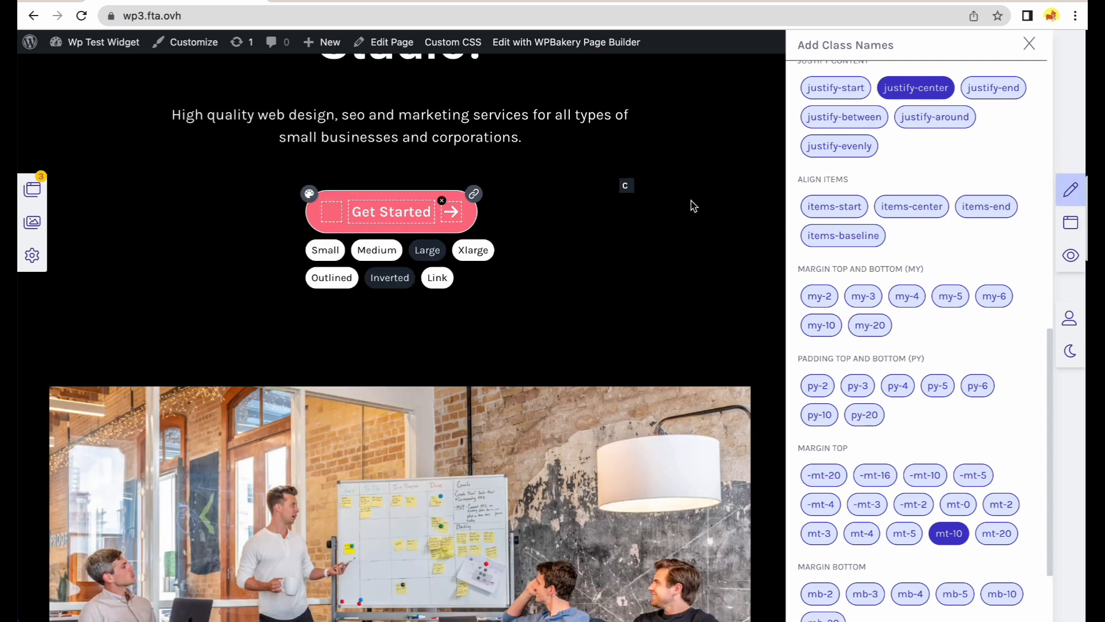
Switch the Get Started button to the Outlined style with near-black text colour.
left_click(310, 194)
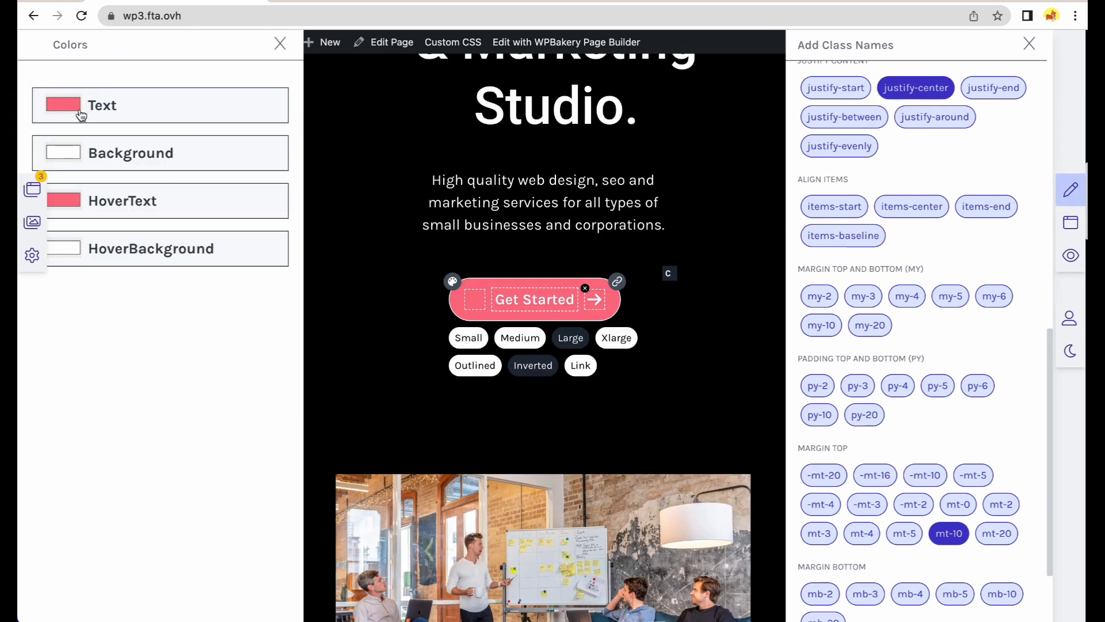
left_click(466, 366)
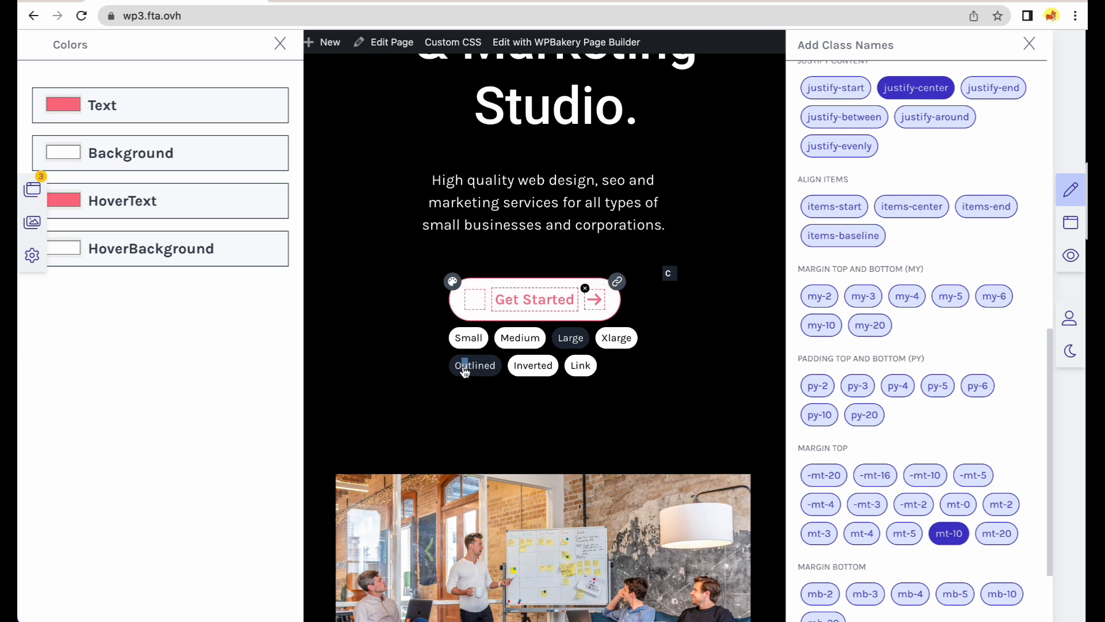
left_click(73, 116)
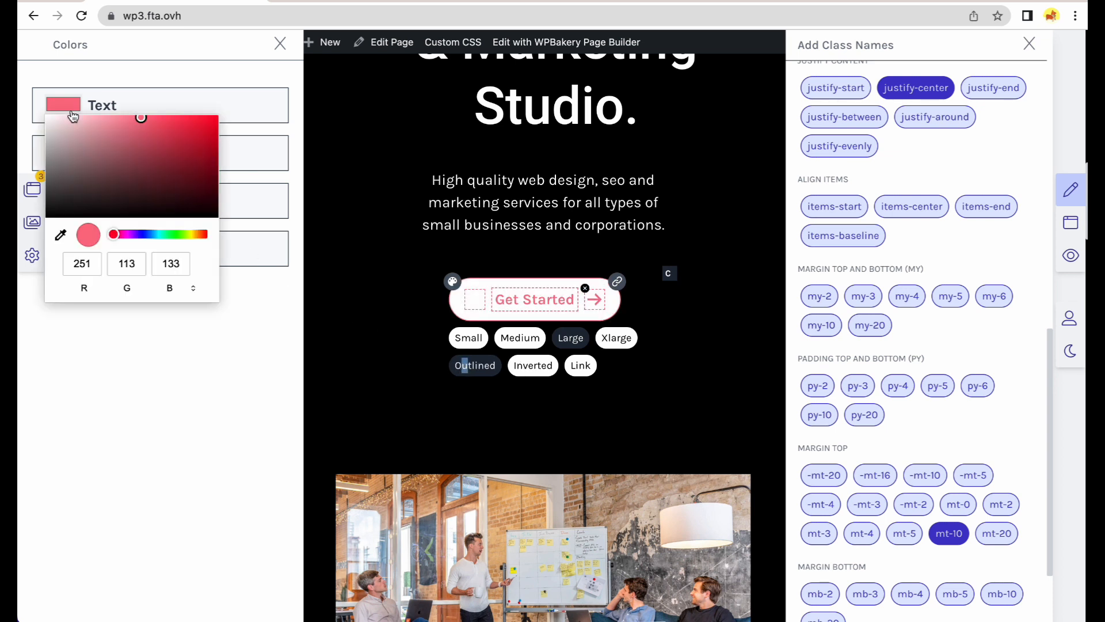
left_click(150, 235)
left_click_drag(88, 150, 88, 200)
left_click(202, 331)
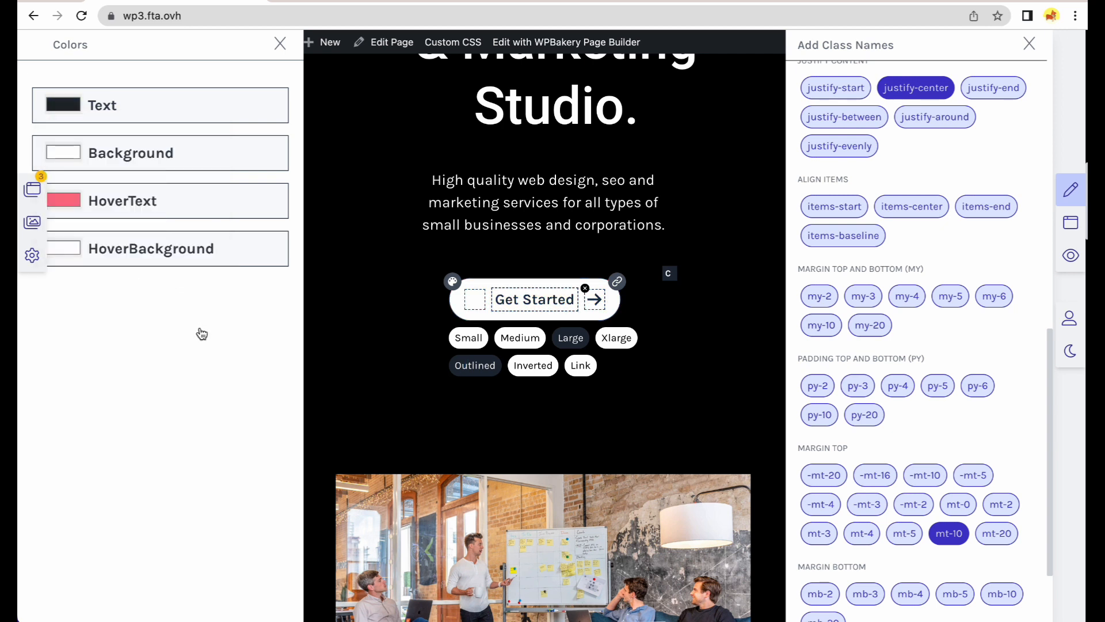
Make the button's hover text colour dark, then close Colors and leave edit mode.
left_click(115, 211)
left_click(73, 285)
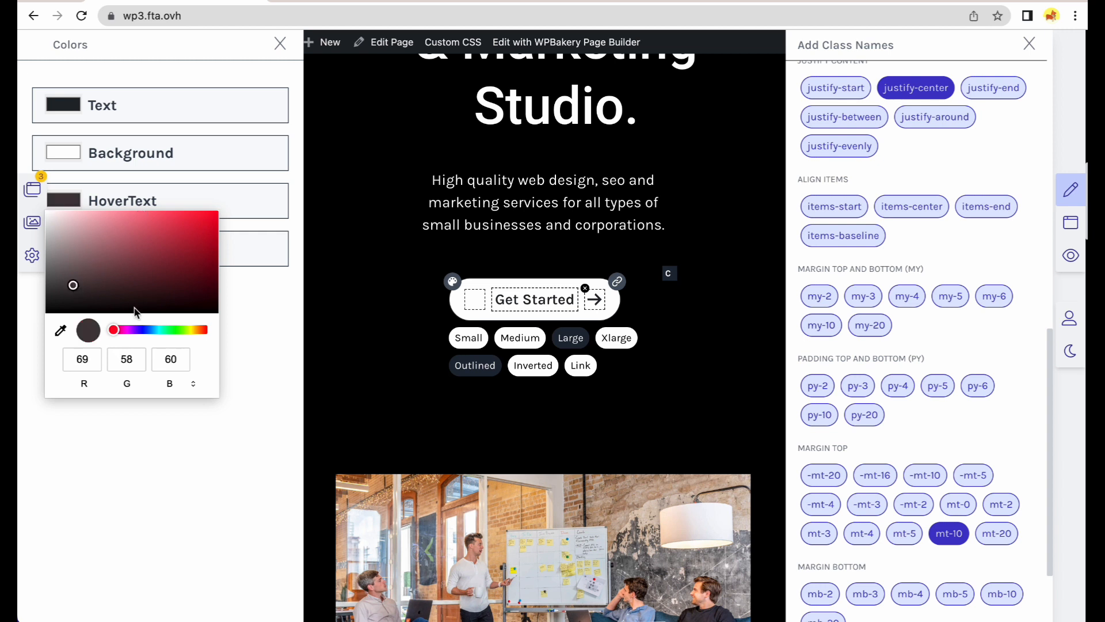
left_click(144, 330)
left_click(180, 439)
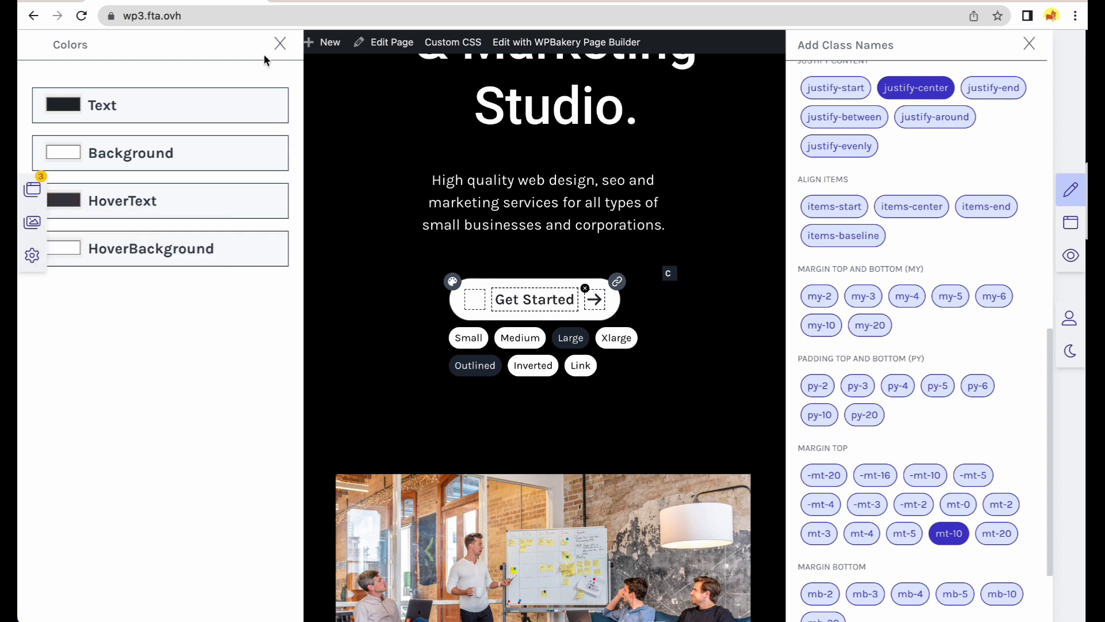
left_click(280, 43)
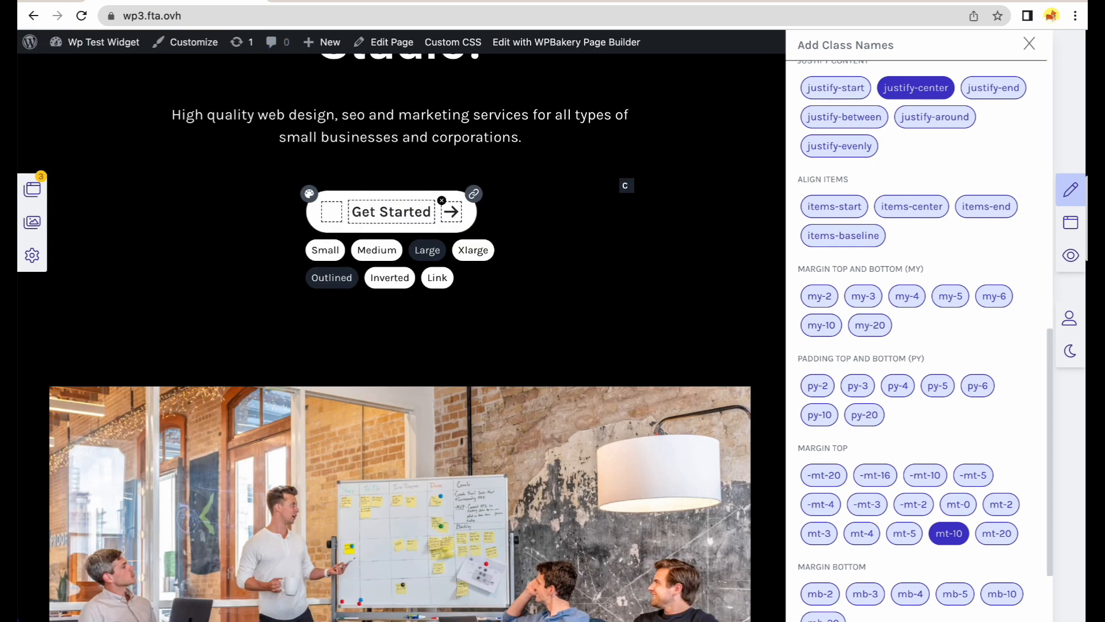
left_click(1072, 191)
Link the Get Started button to /contact, then leave edit mode and close Add Class Names.
scroll(579, 198, "up", 5)
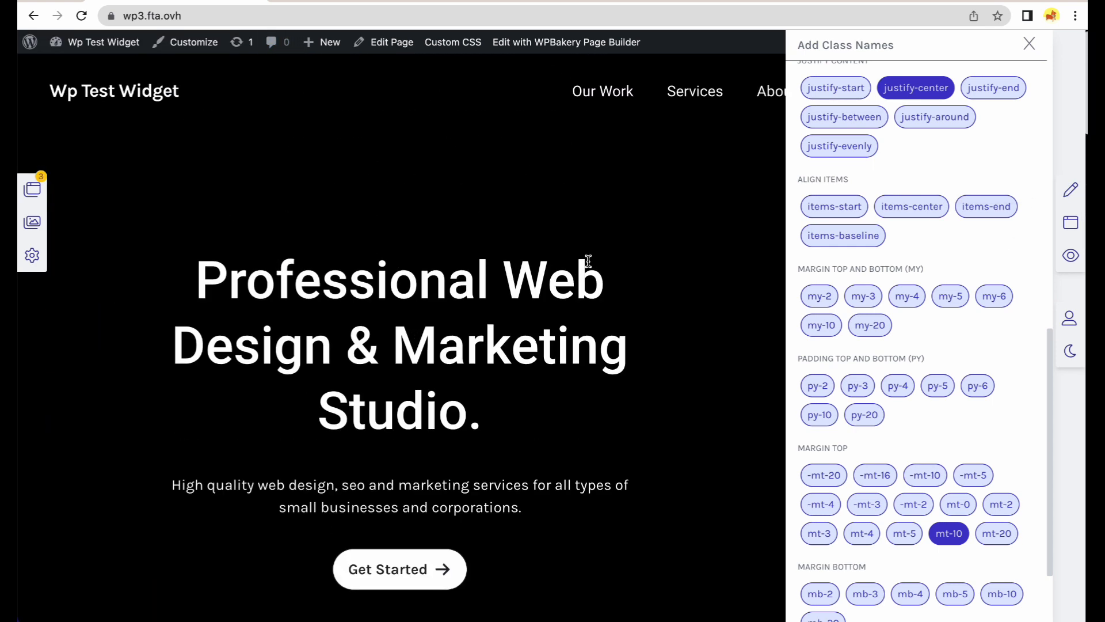
scroll(585, 264, "down", 2)
left_click(1071, 190)
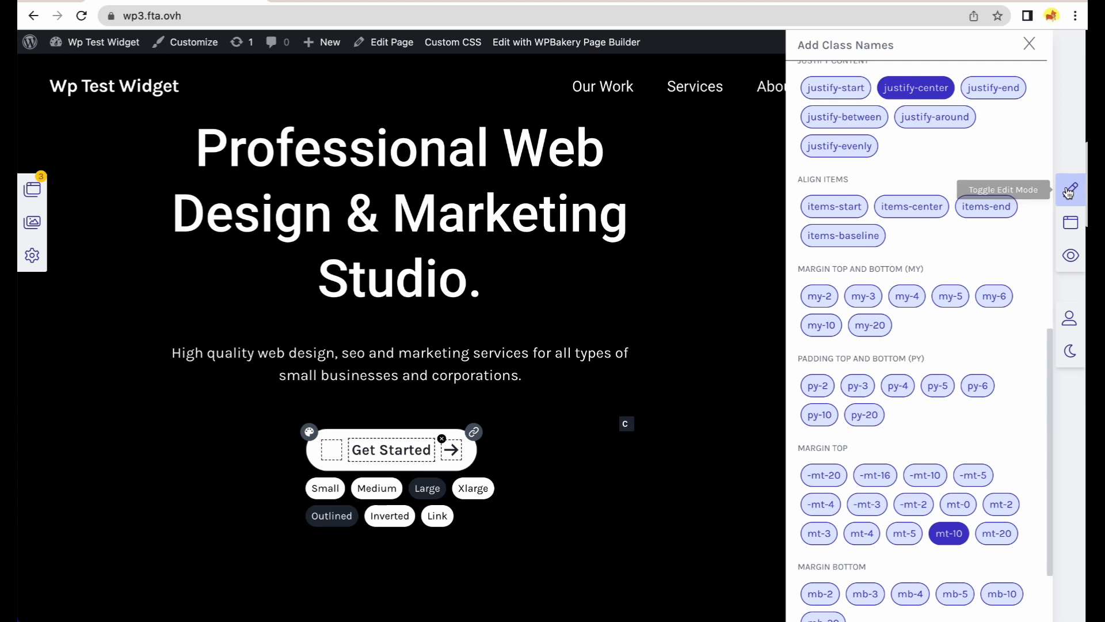
left_click(473, 432)
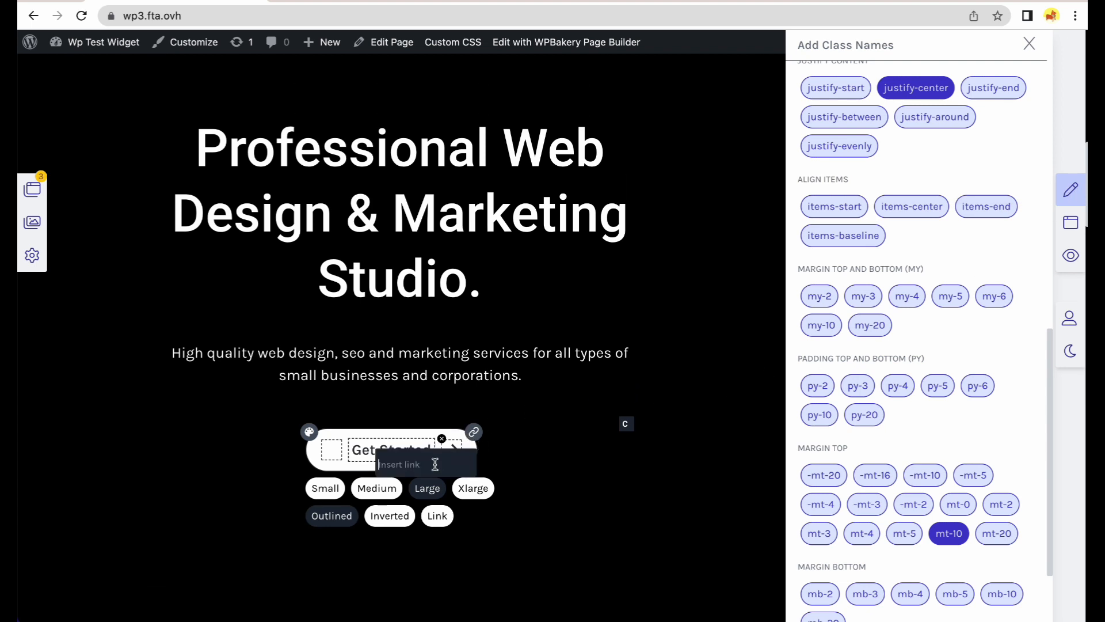
type("/contact")
left_click(473, 433)
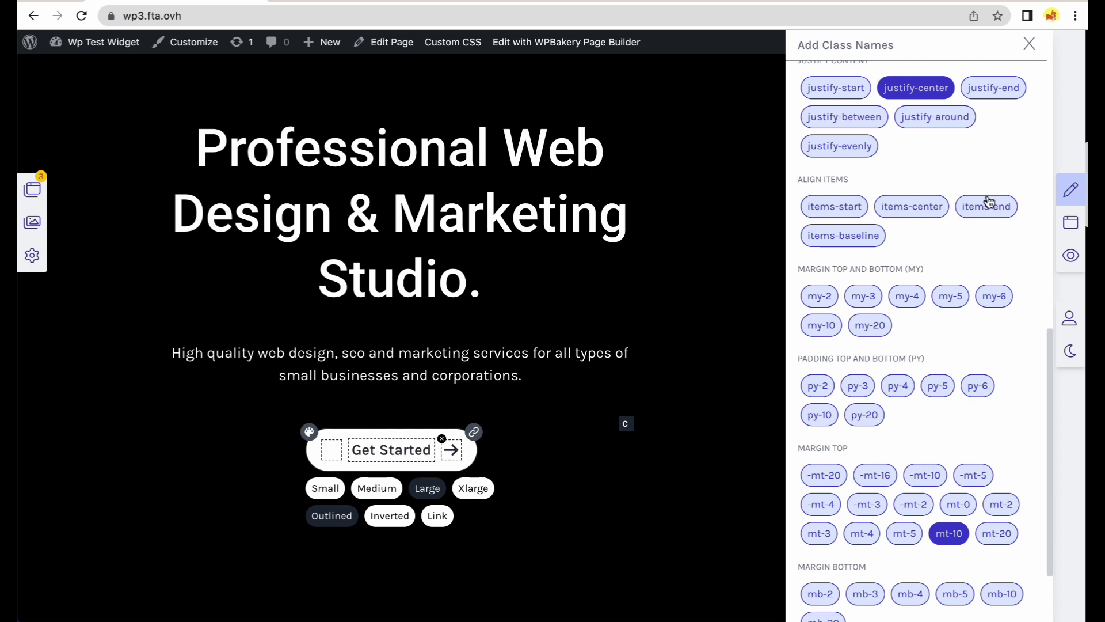
left_click(1070, 190)
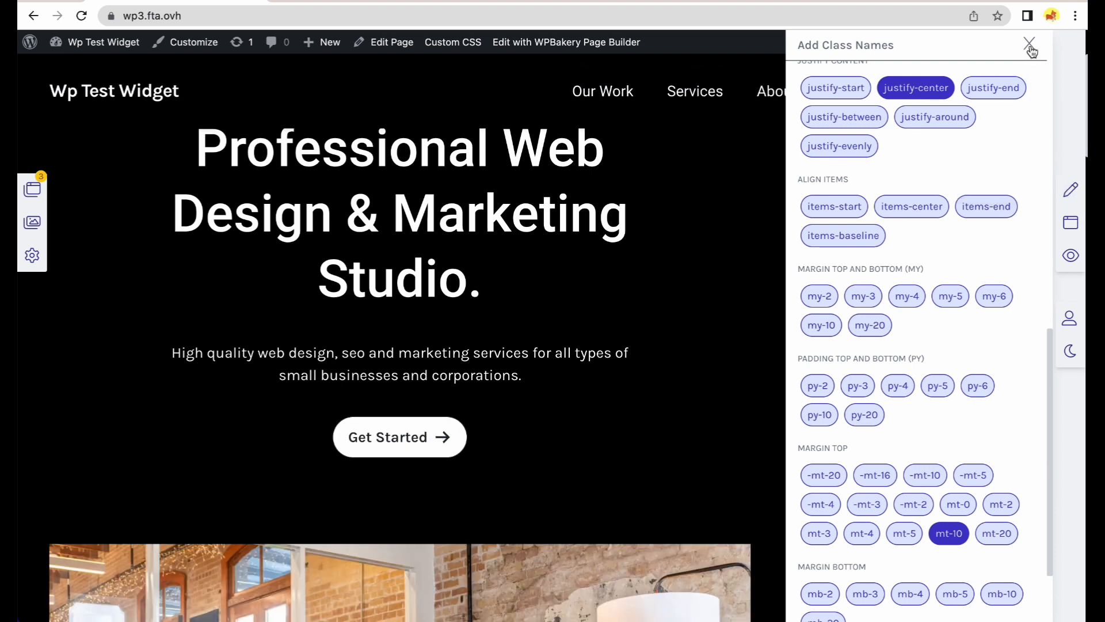
left_click(1030, 46)
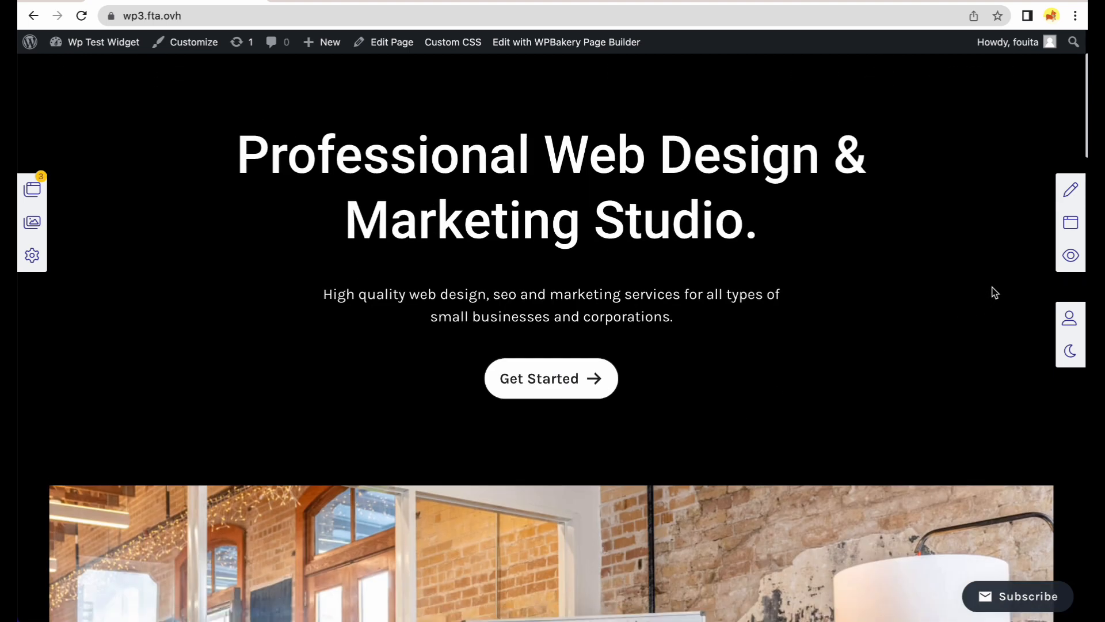
Test where the Get Started button leads, return home, and briefly preview the page as a visitor.
left_click(576, 384)
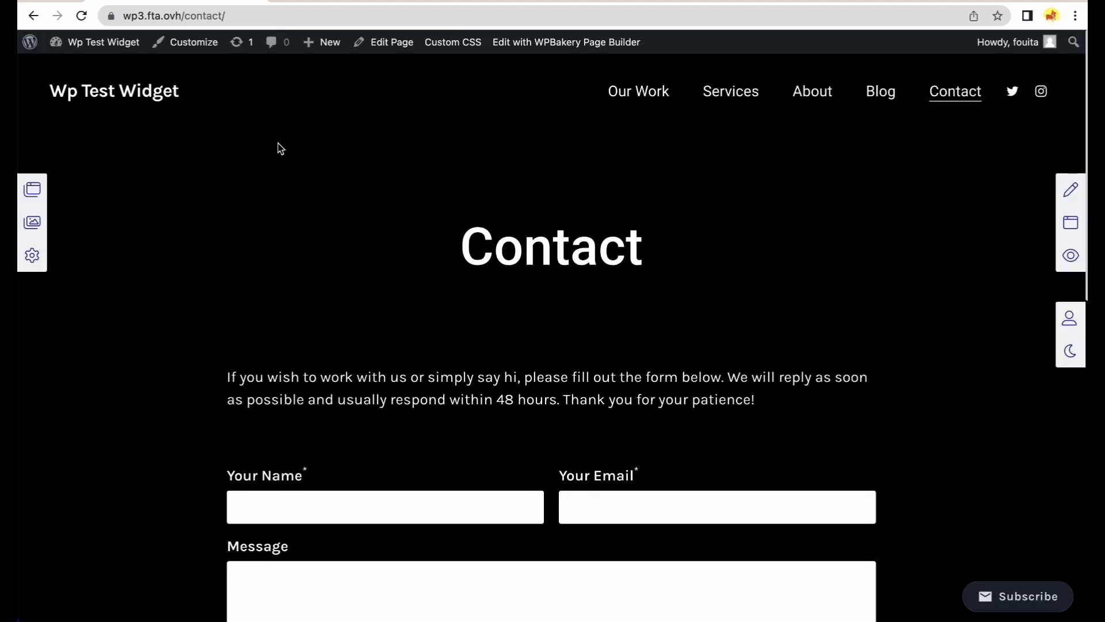
left_click(147, 97)
scroll(661, 282, "down", 4)
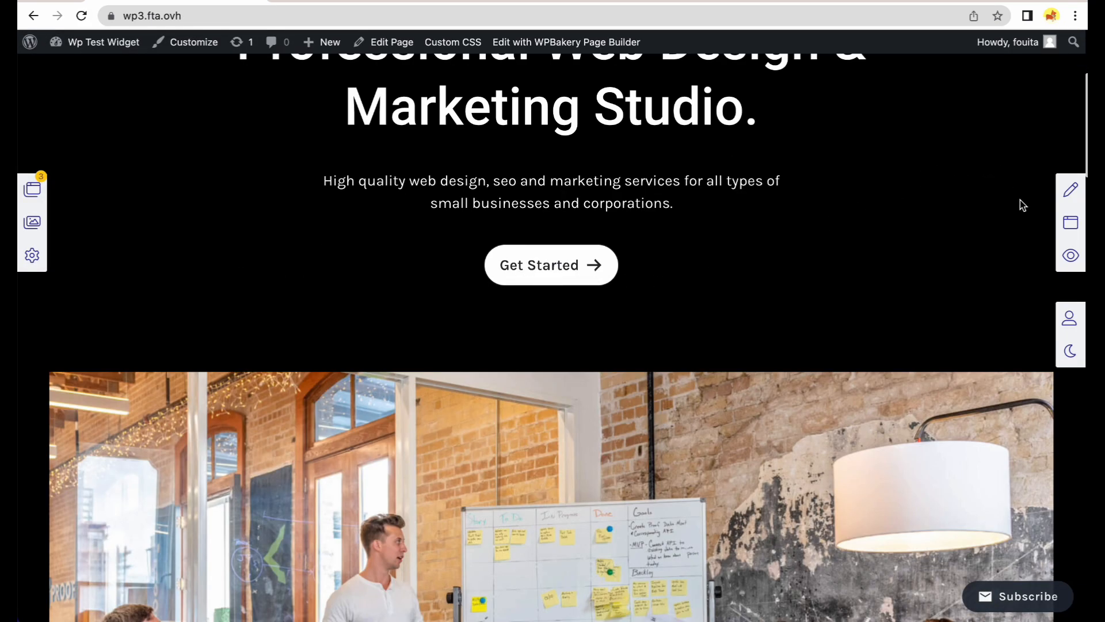
left_click(1061, 256)
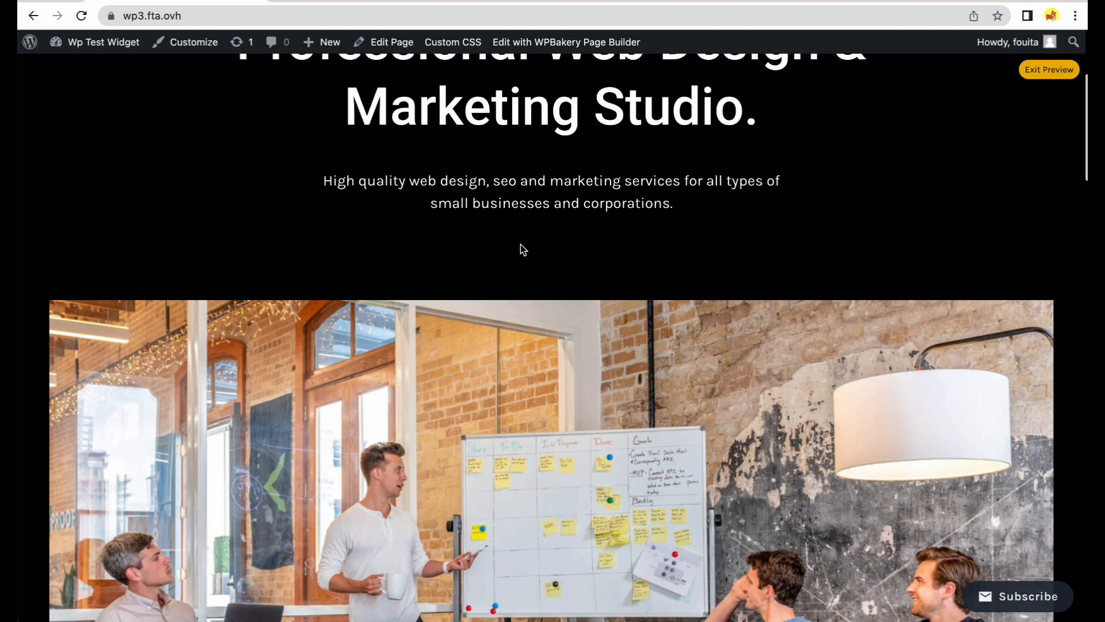
left_click(1029, 73)
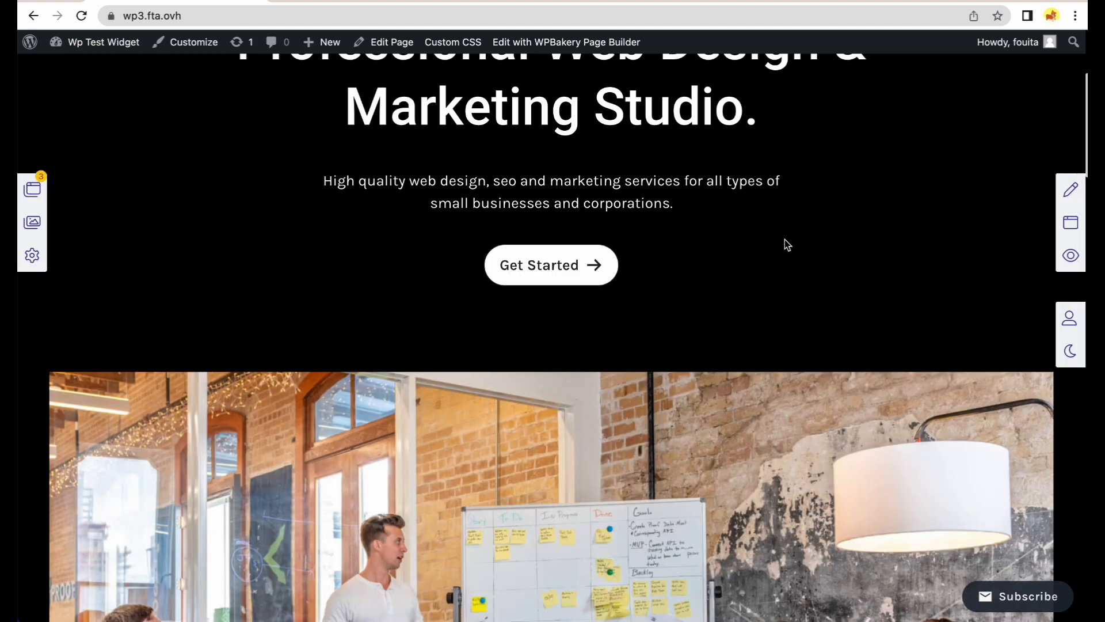
Enable CTAButton's Display for visitors, then preview and confirm Get Started opens the Contact page.
left_click(32, 191)
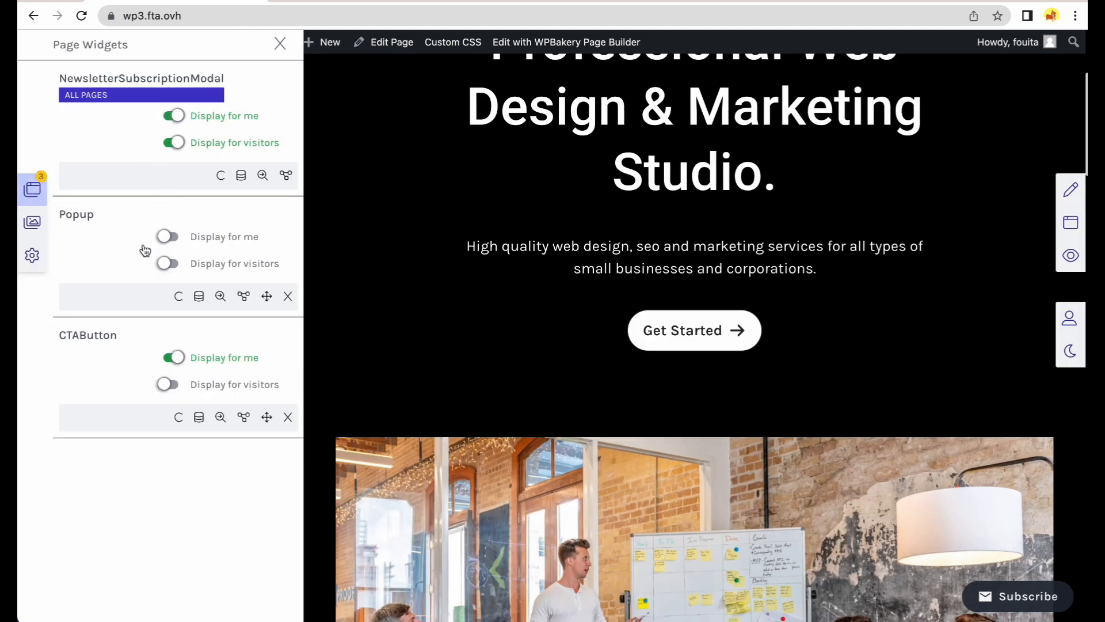
left_click(168, 384)
left_click(1069, 255)
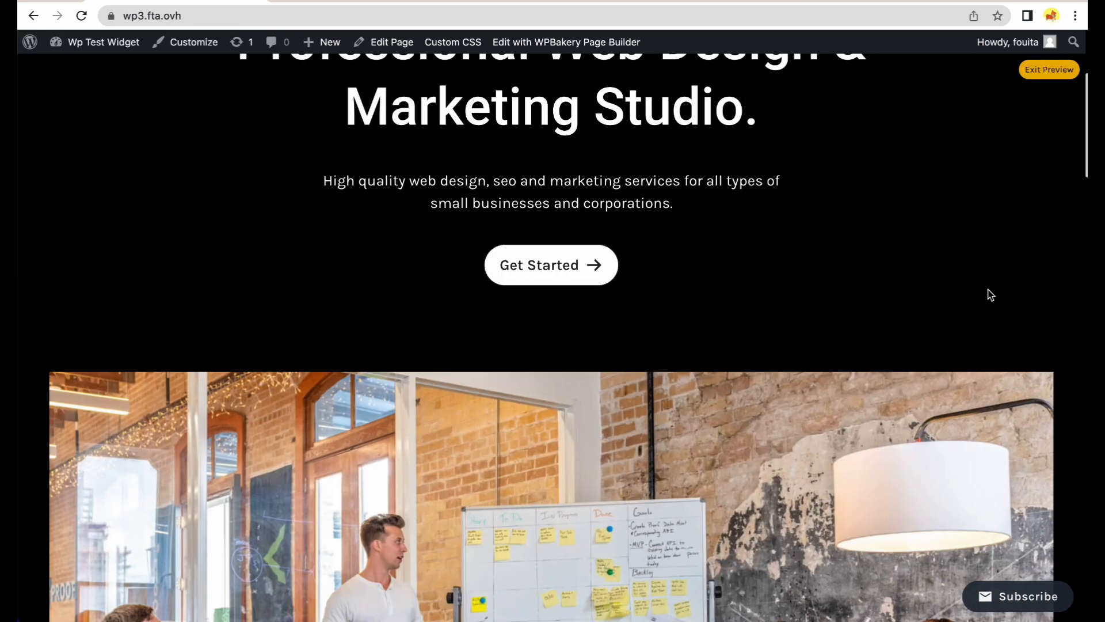
scroll(777, 272, "up", 1)
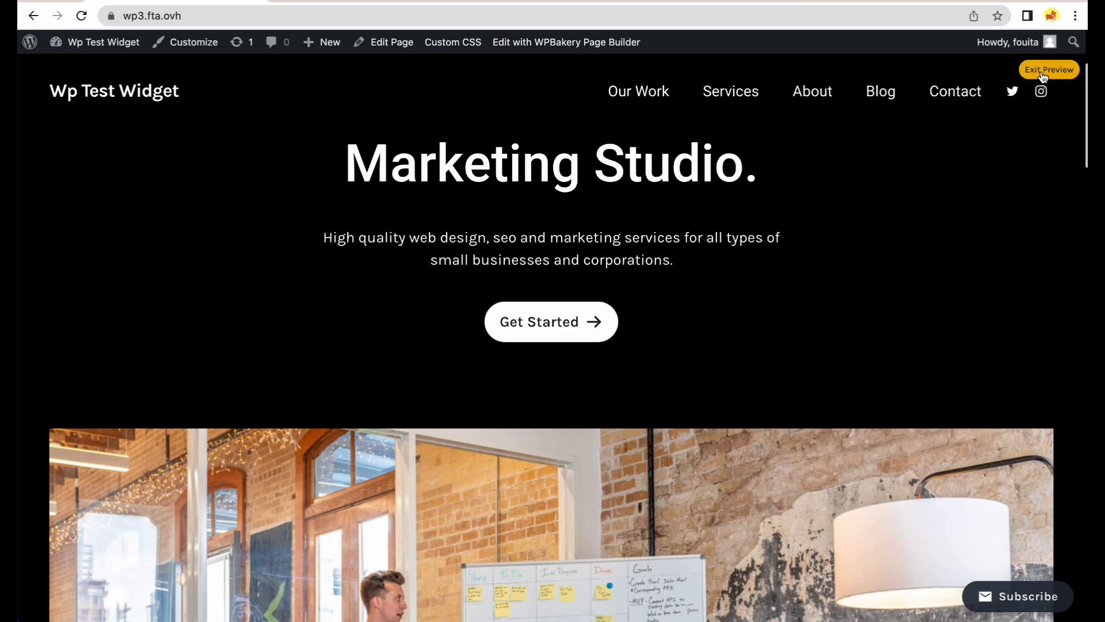
left_click(599, 314)
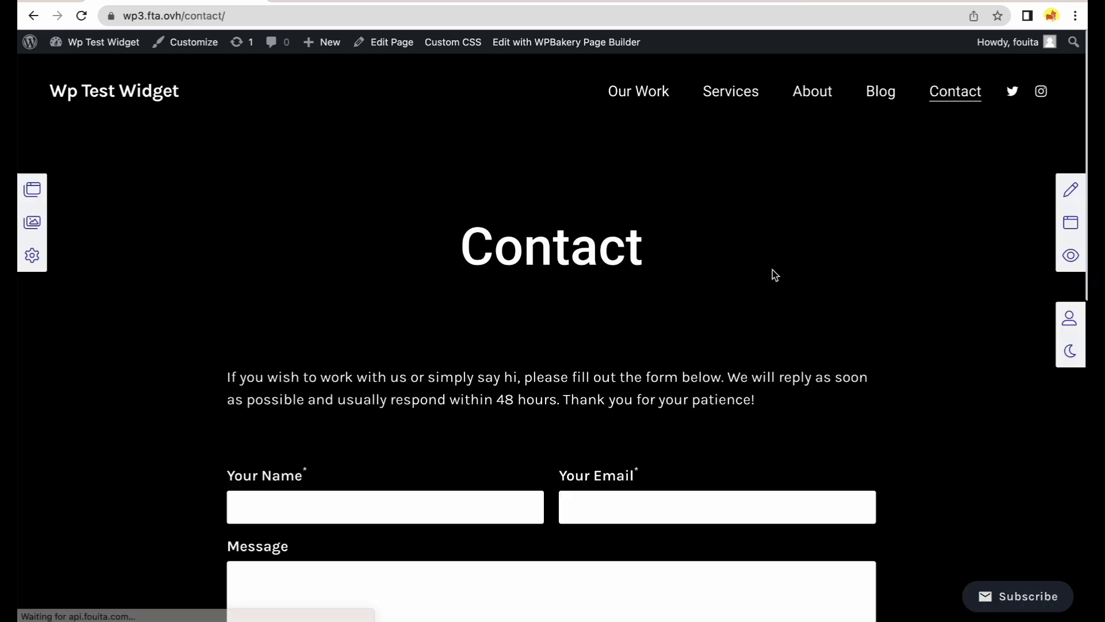
scroll(728, 264, "down", 5)
scroll(576, 254, "up", 5)
left_click(158, 102)
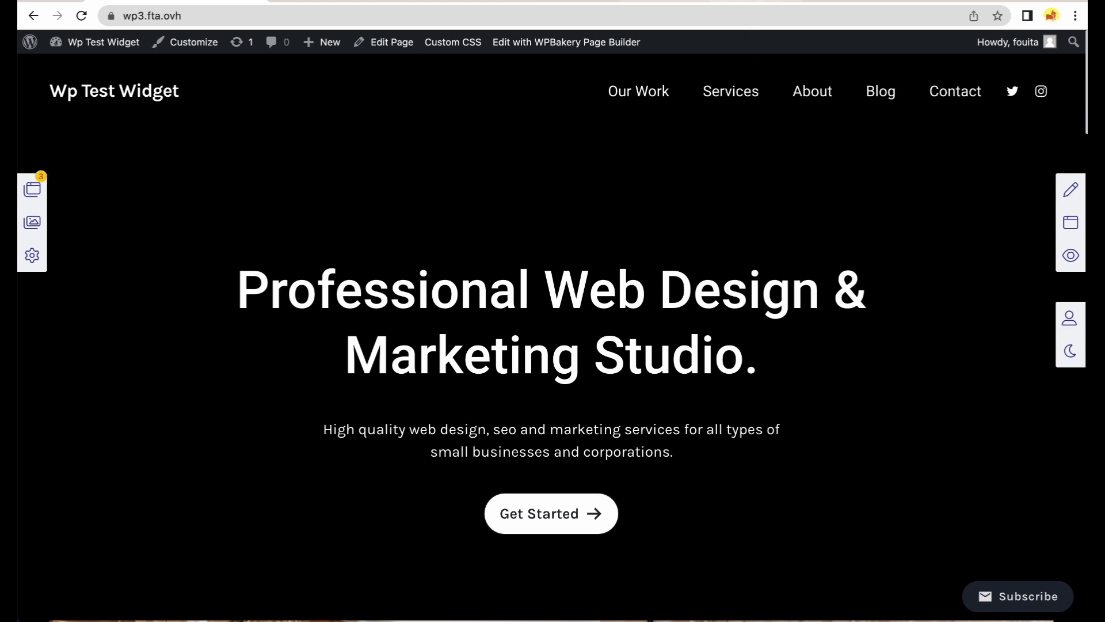
In edit mode, replace the hero button's arrow icon with the bx rocket icon.
left_click(1071, 190)
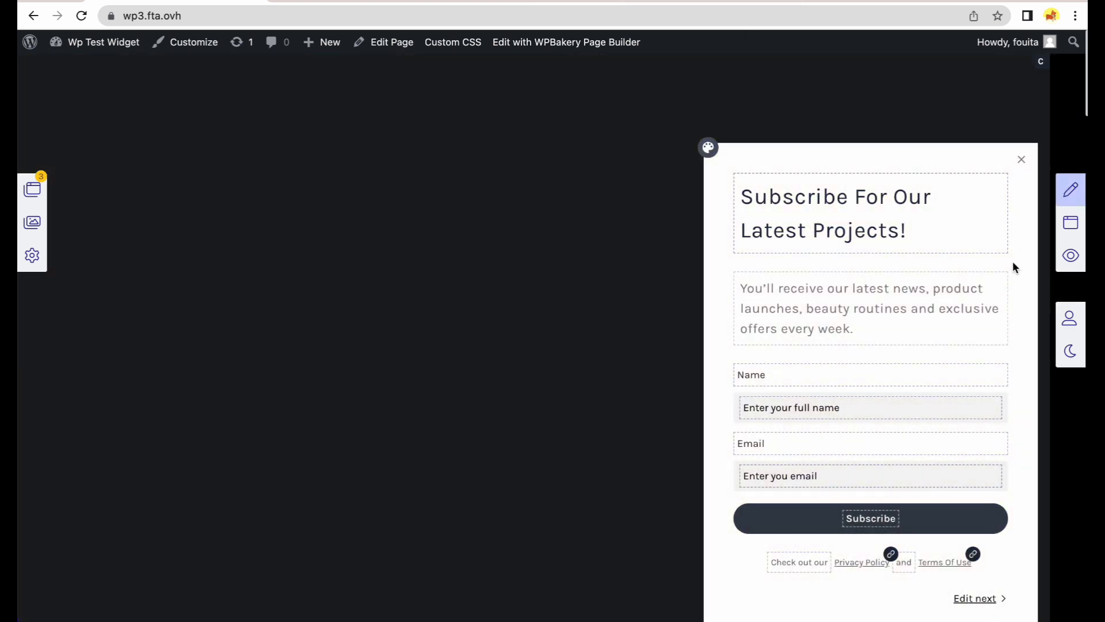
scroll(1012, 266, "down", 10)
scroll(1002, 332, "down", 4)
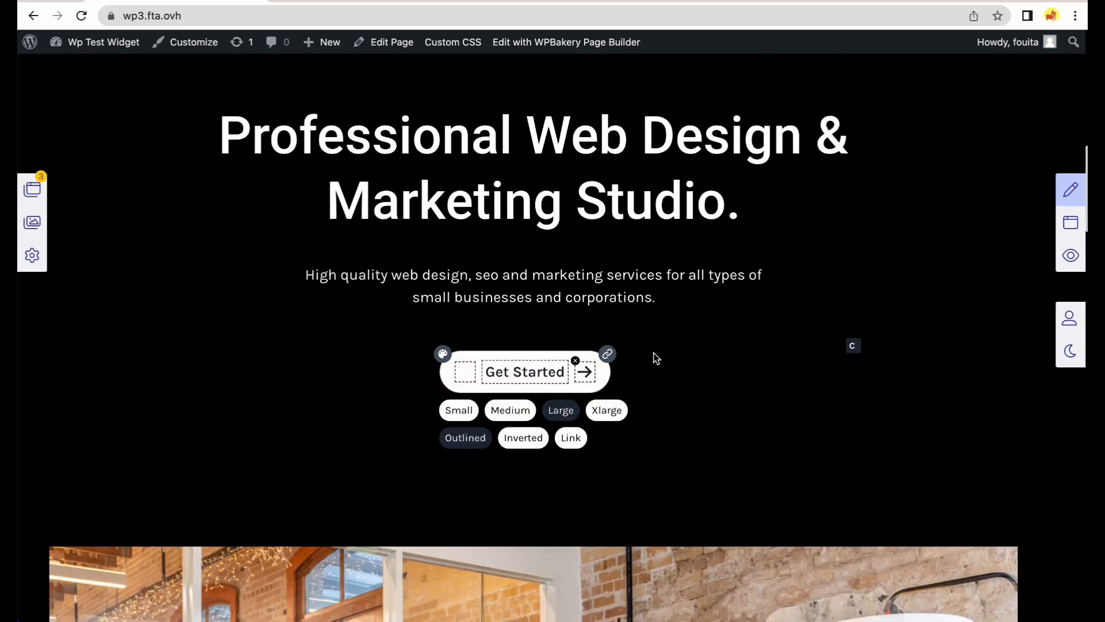
left_click(586, 375)
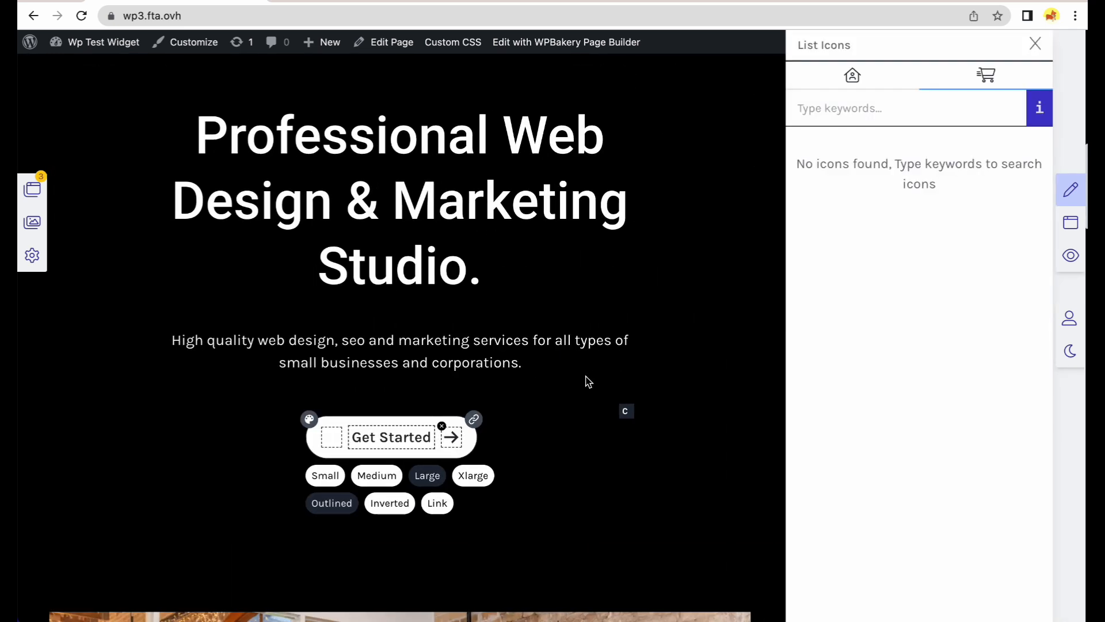
left_click(950, 116)
type("rocket")
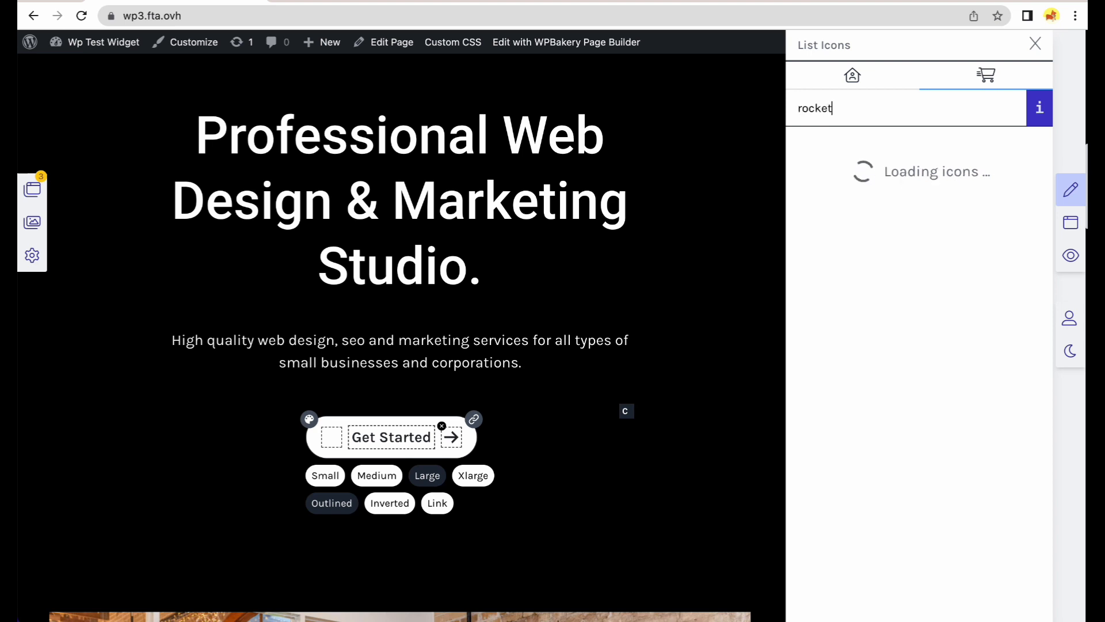
mouse_move(818, 311)
left_click(817, 318)
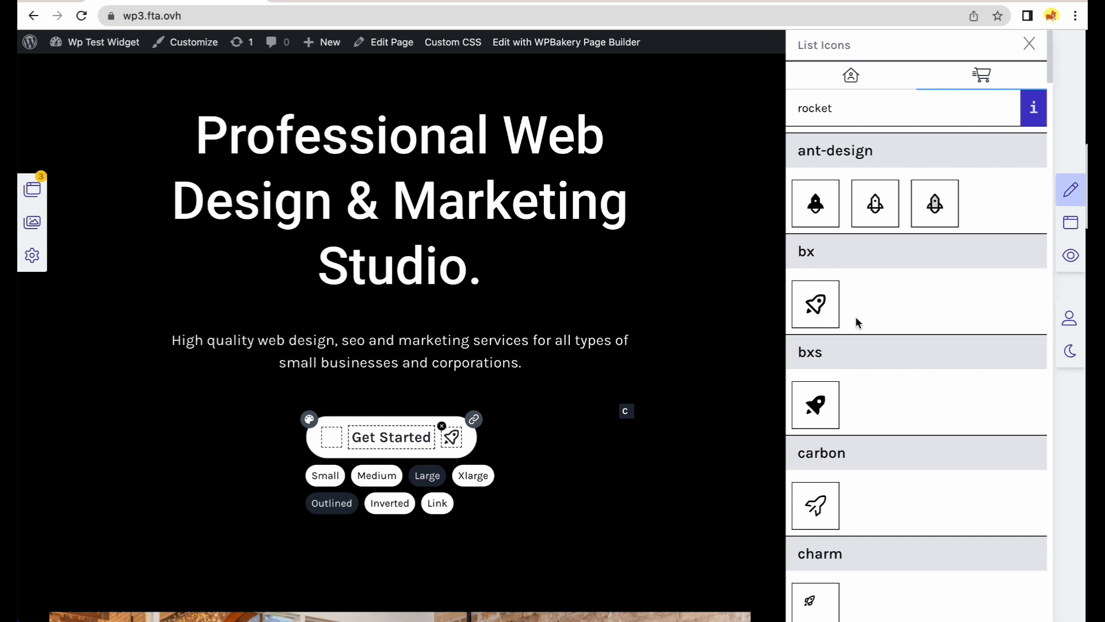
scroll(970, 395, "down", 8)
scroll(972, 397, "down", 3)
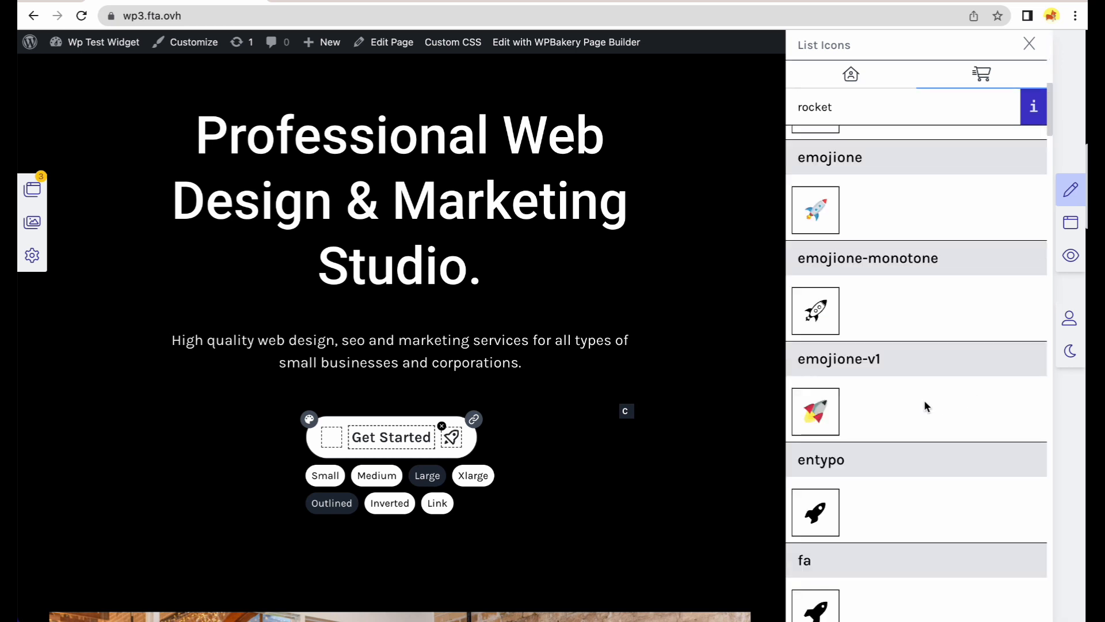
mouse_move(813, 336)
left_click(1038, 45)
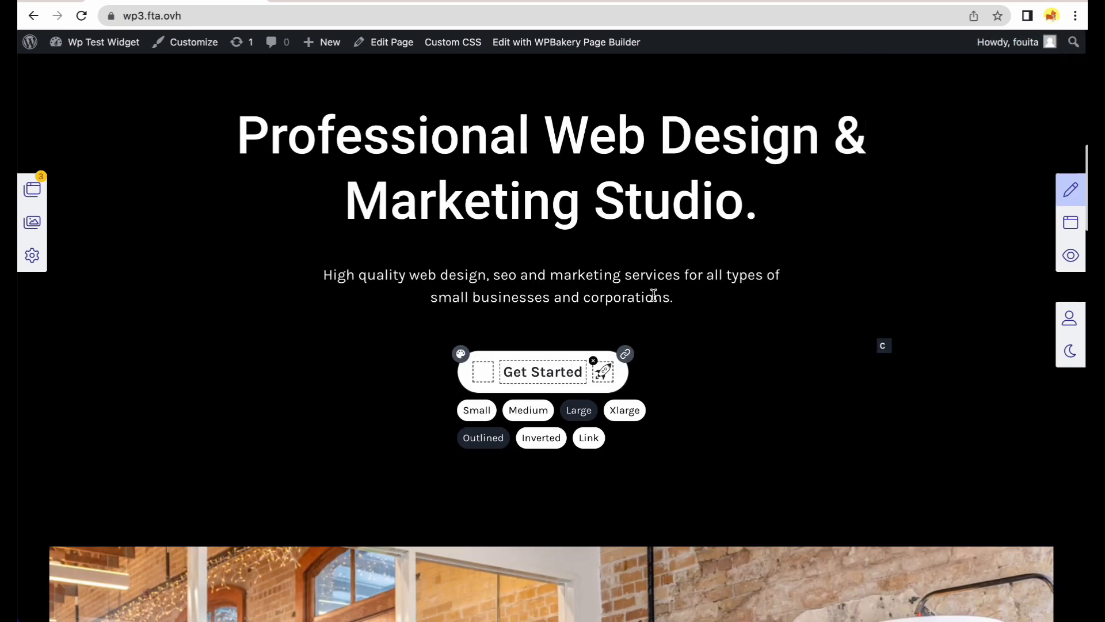
Relabel the button 'Get A Quote' and add a fa-regular smiley icon before the label.
triple_click(557, 377)
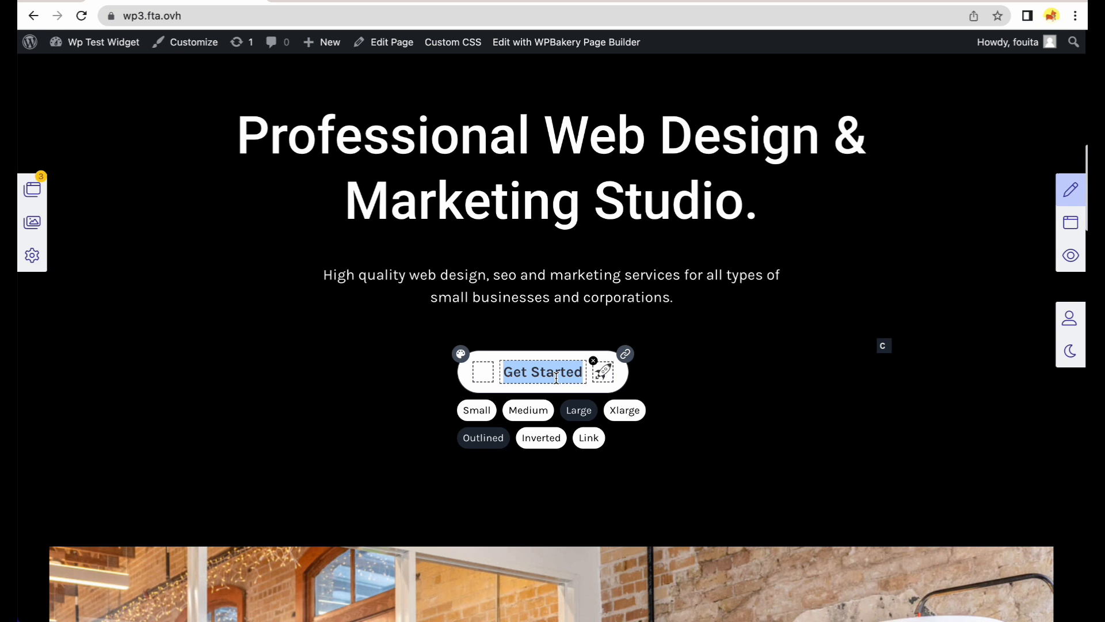
type("Get A")
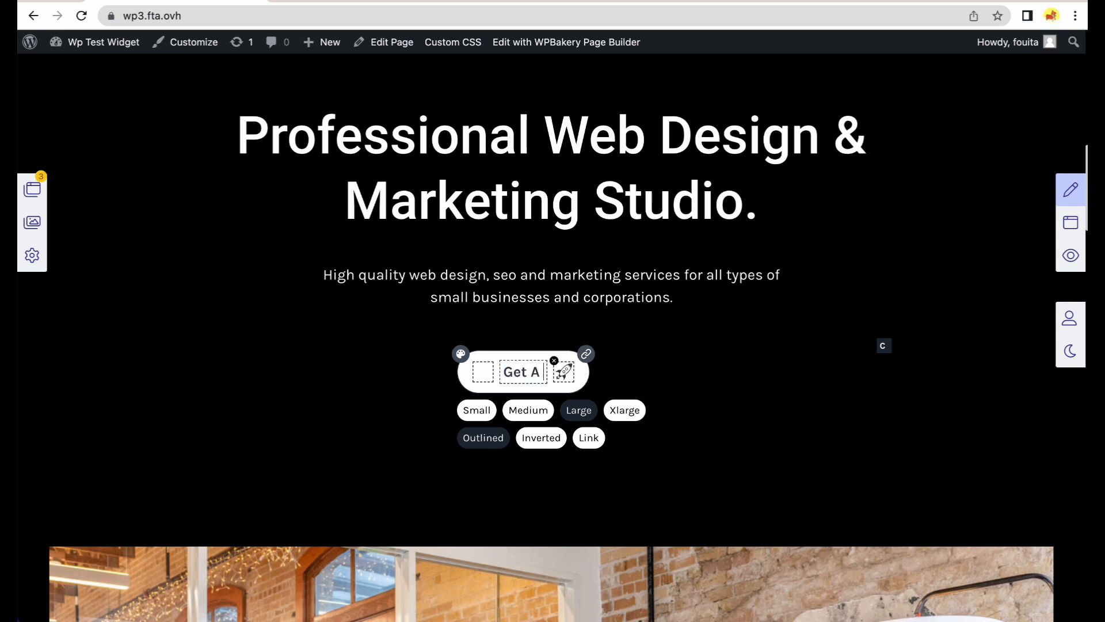
type(" Quote")
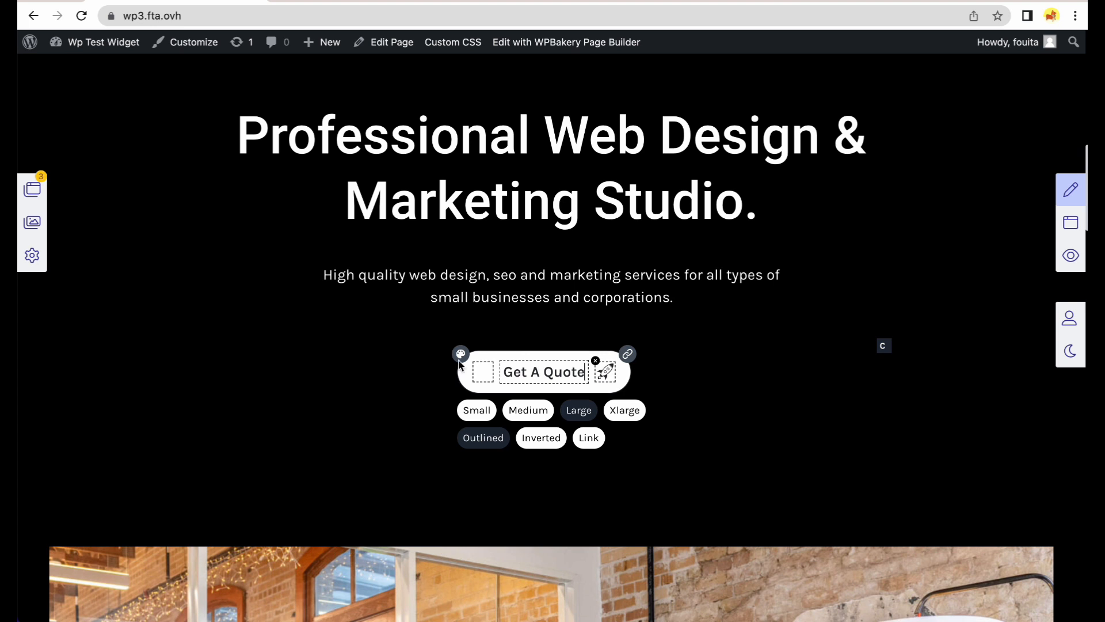
left_click(483, 371)
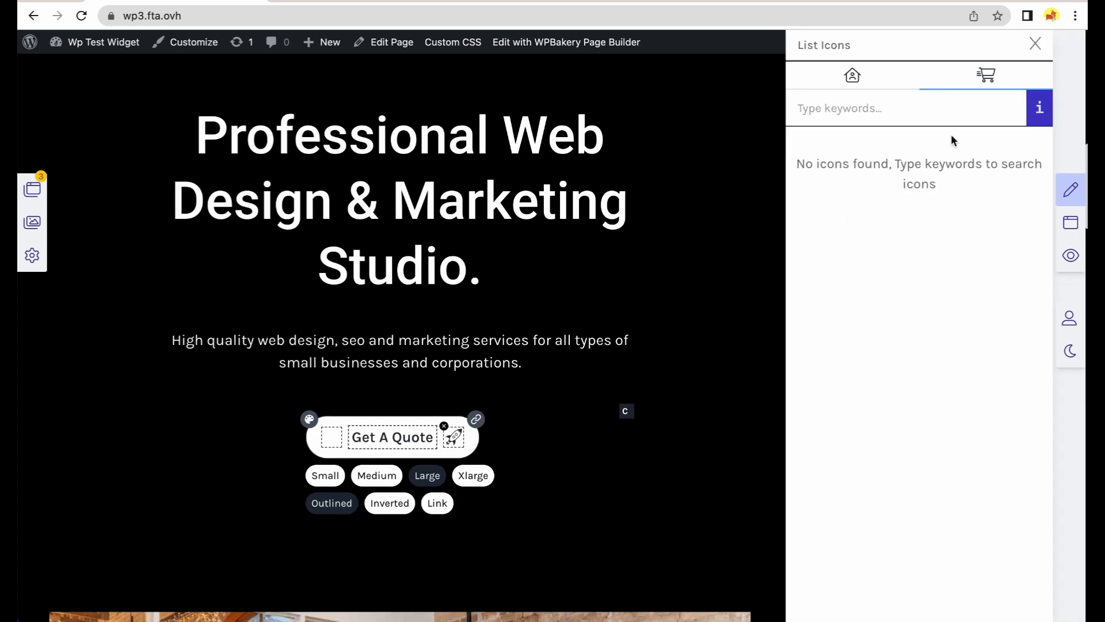
type("smile")
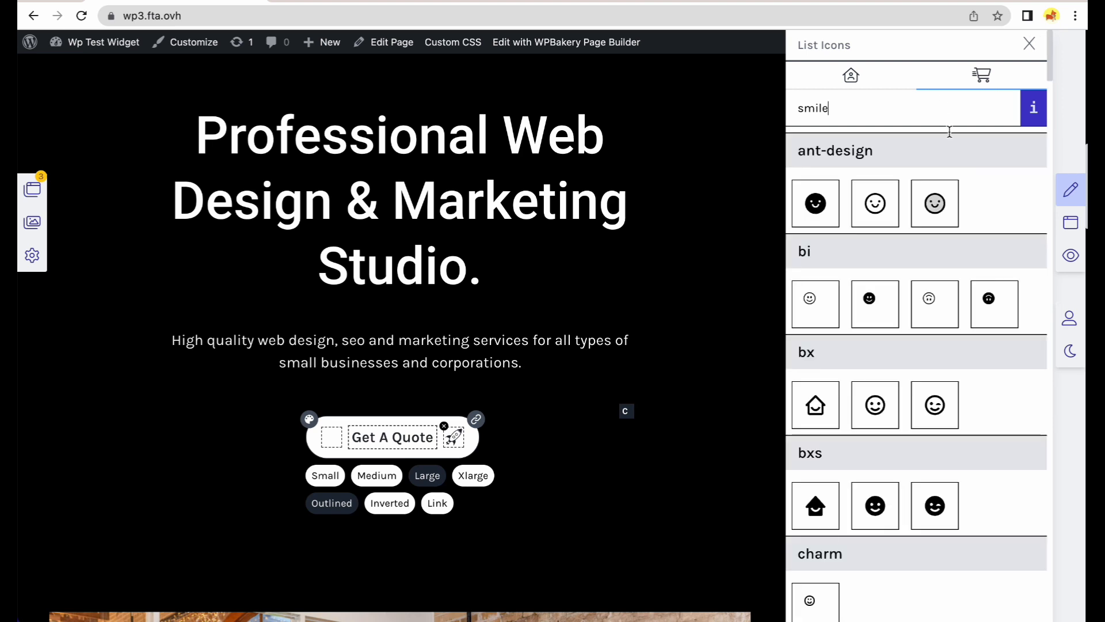
scroll(1015, 357, "down", 13)
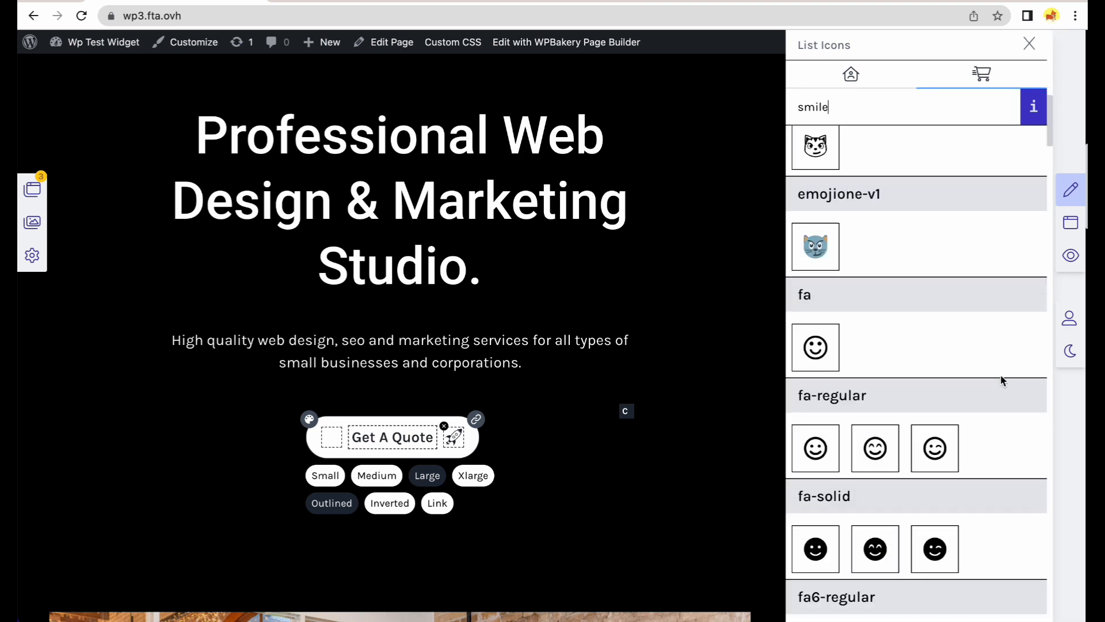
left_click(878, 456)
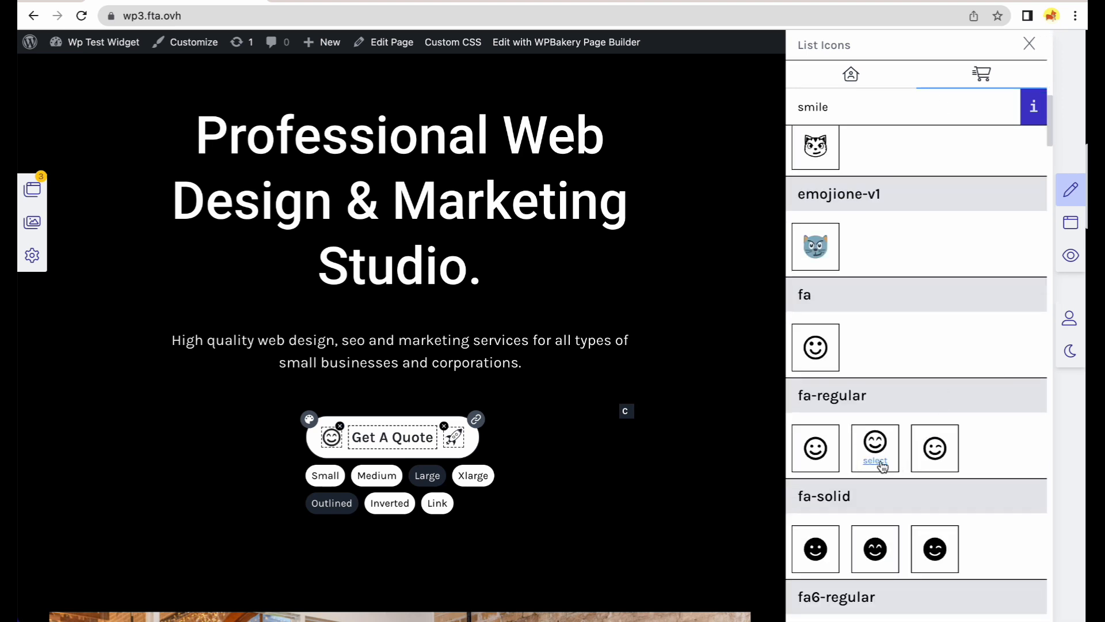
left_click(1033, 45)
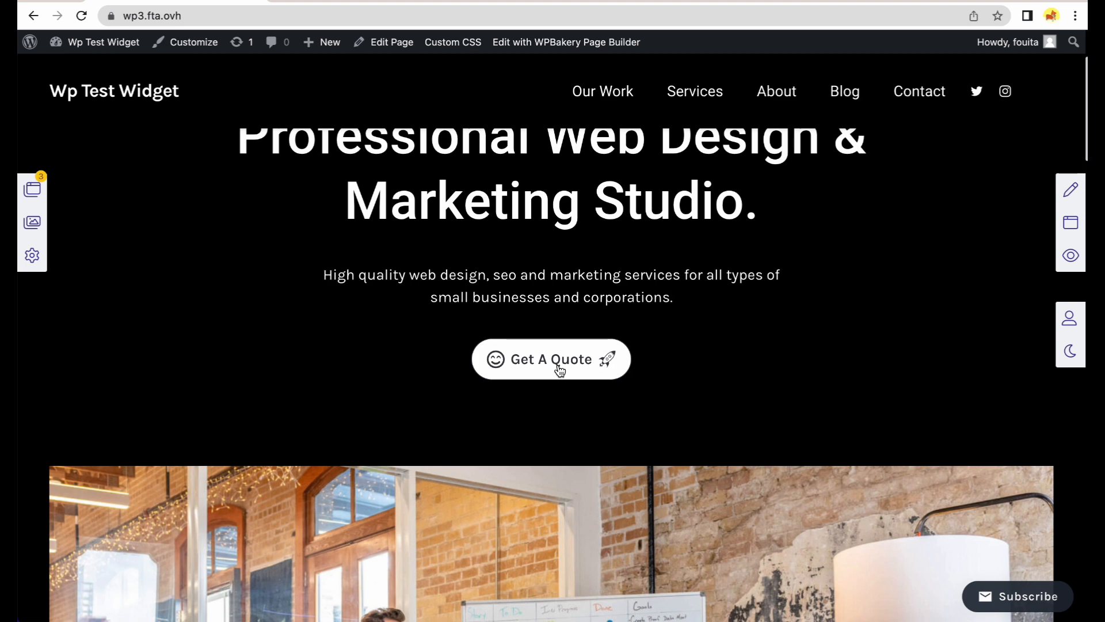
Confirm the Get A Quote button leads to the Contact page, then return to the homepage.
left_click(578, 371)
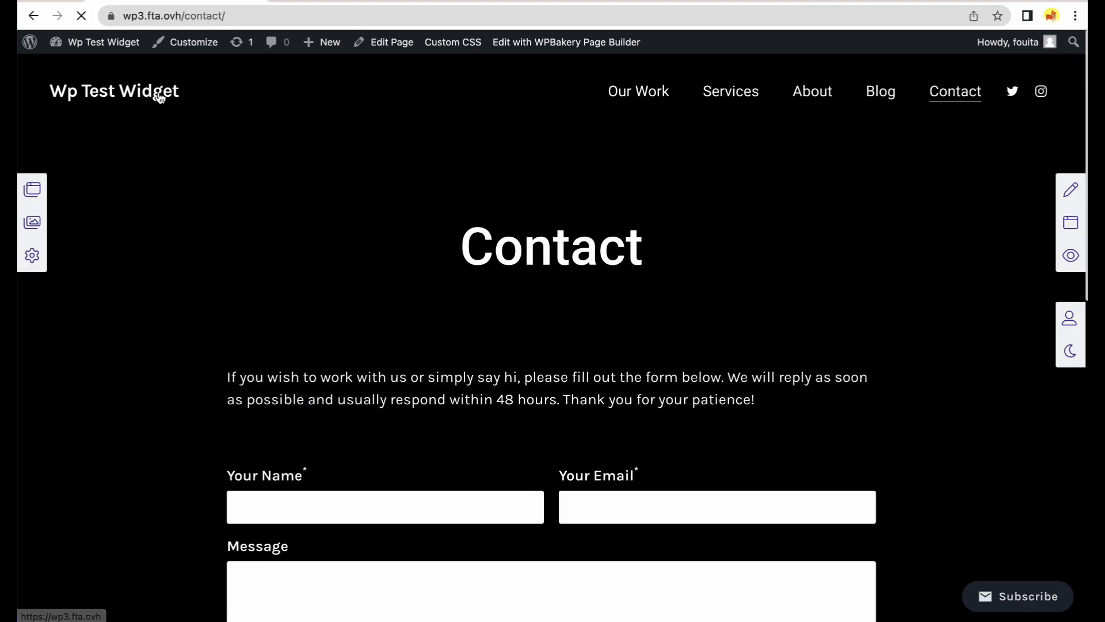
left_click(159, 95)
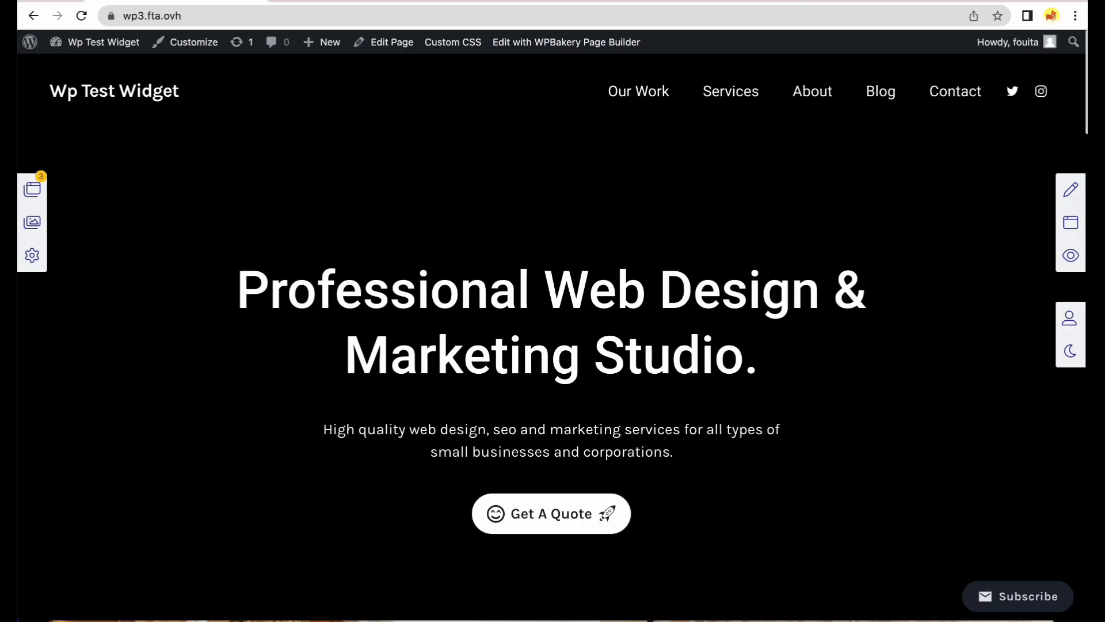
left_click(1071, 222)
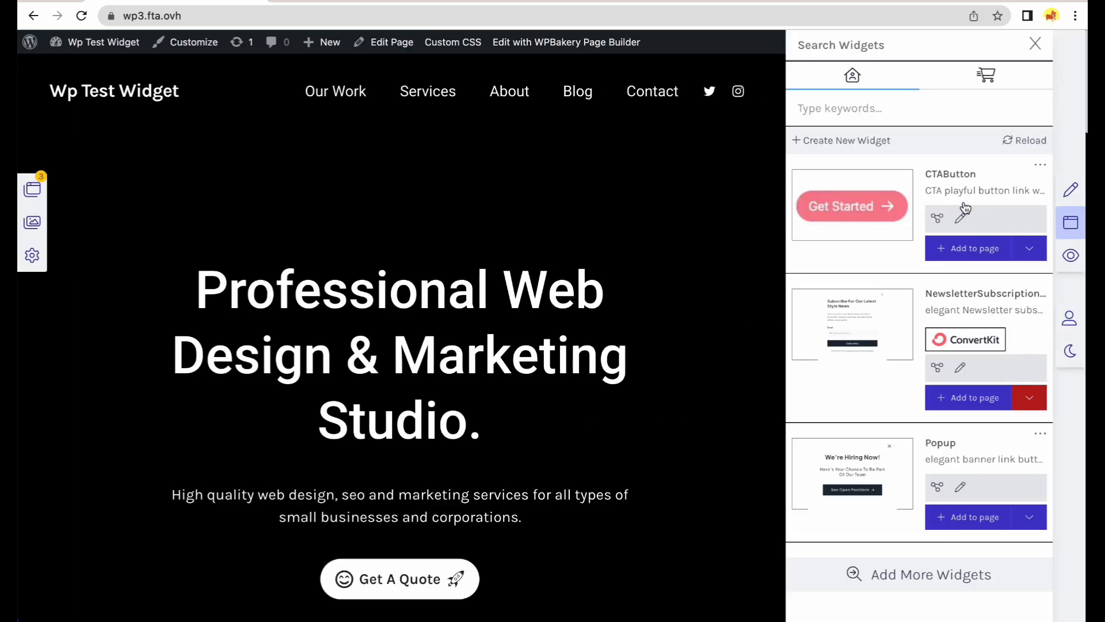
Search the marketplace for 'pop', preview and clone the elegant PopupShop popup, then clear the search.
left_click(964, 87)
type("popup")
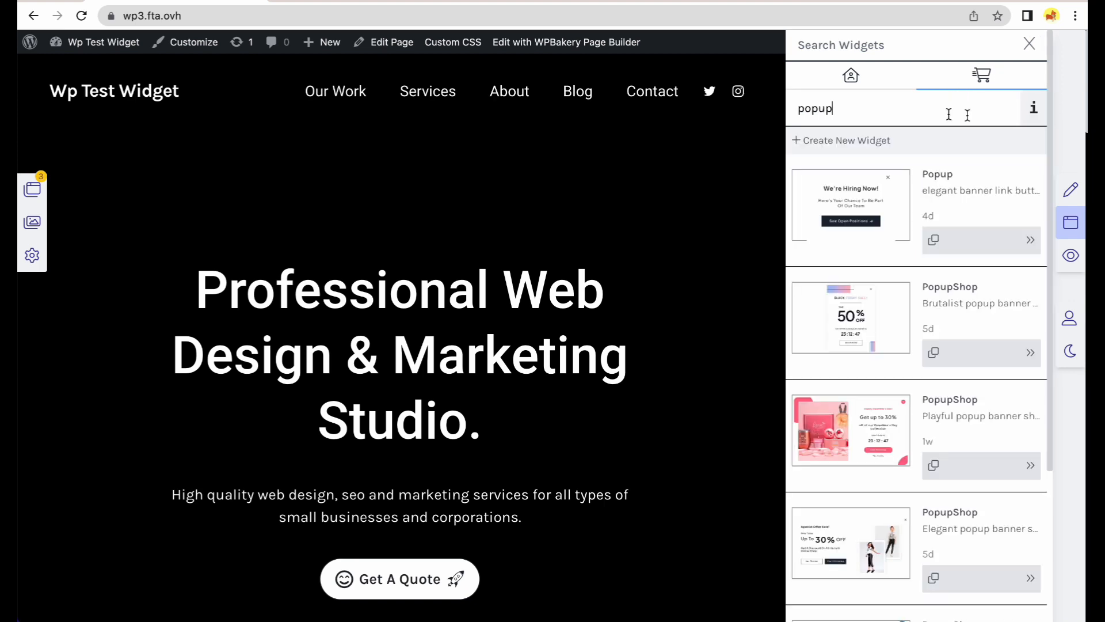
scroll(898, 368, "down", 3)
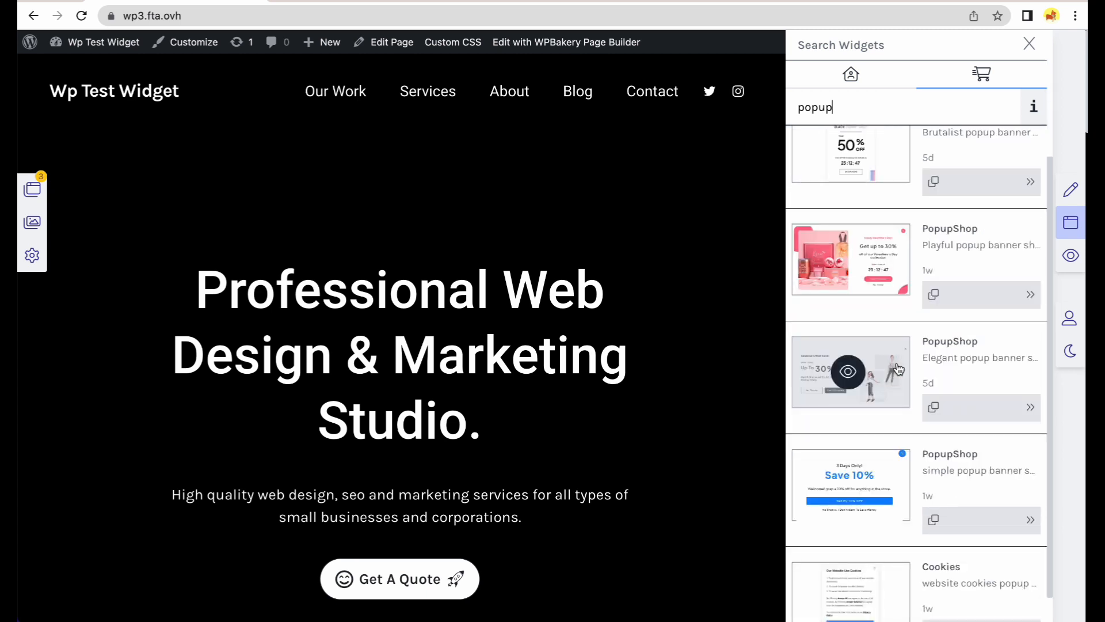
left_click(887, 371)
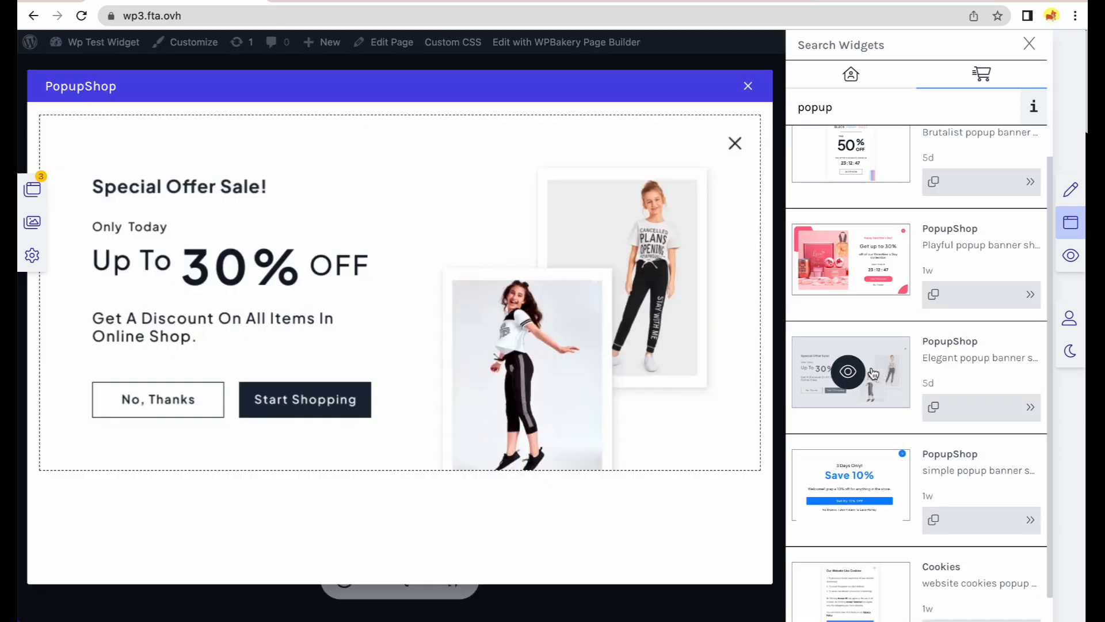
left_click(748, 88)
left_click(933, 407)
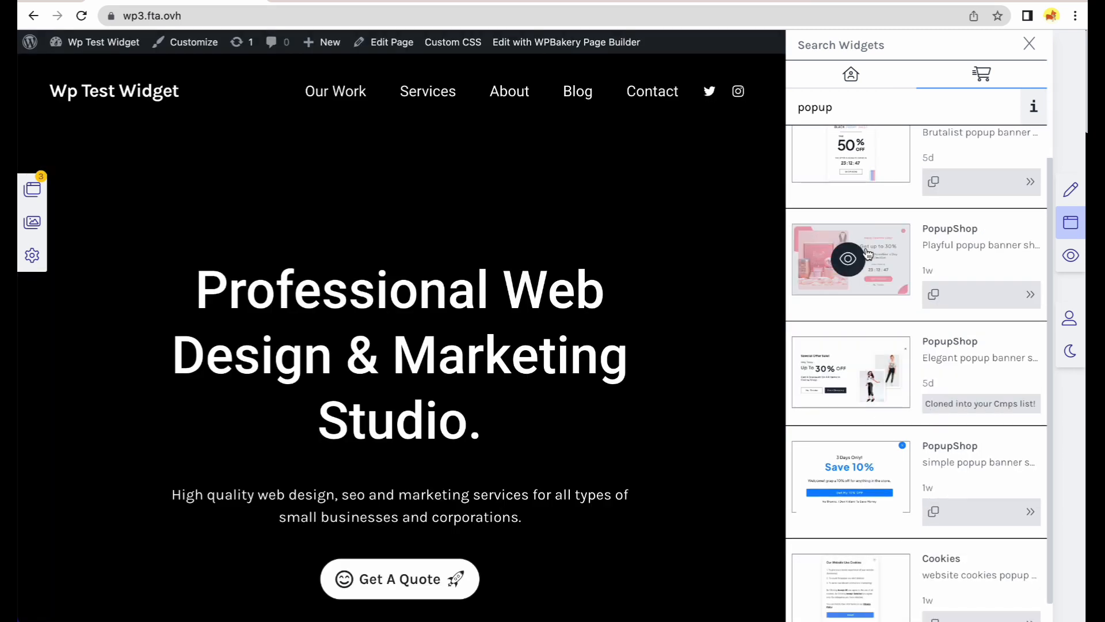
double_click(914, 111)
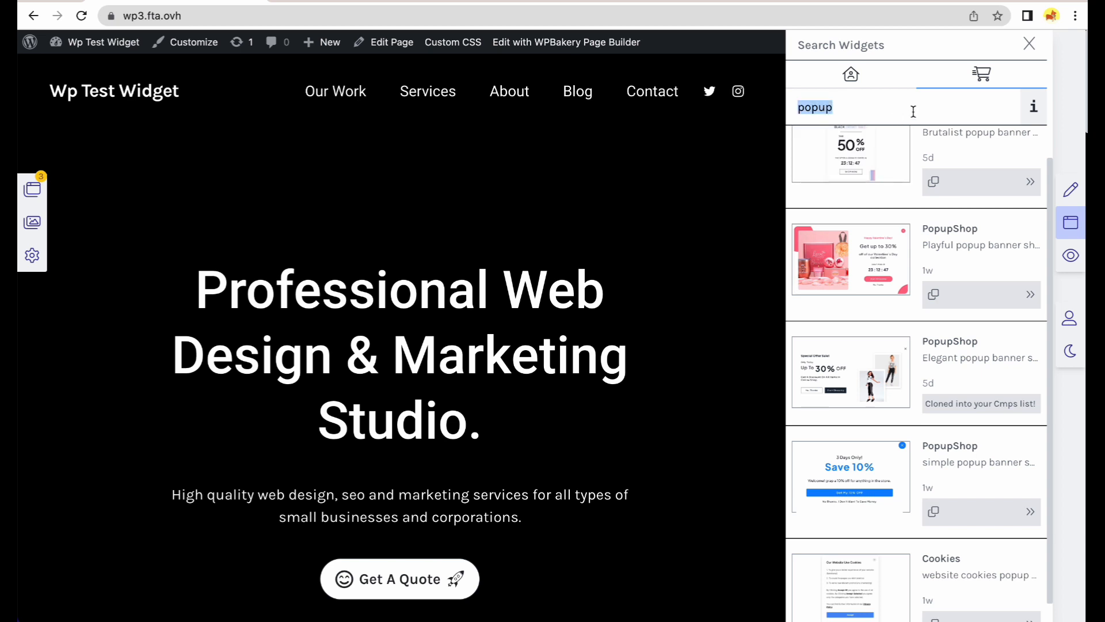
key("BackSpace")
left_click(891, 87)
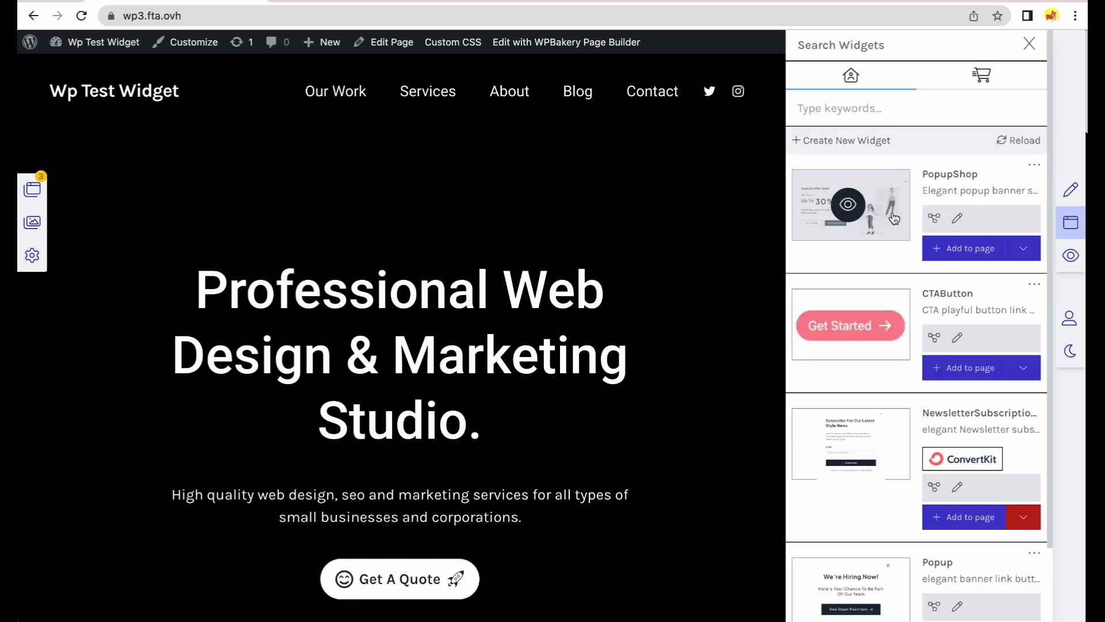
Add the PopupShop widget to the page below the Get A Quote section.
left_click(947, 258)
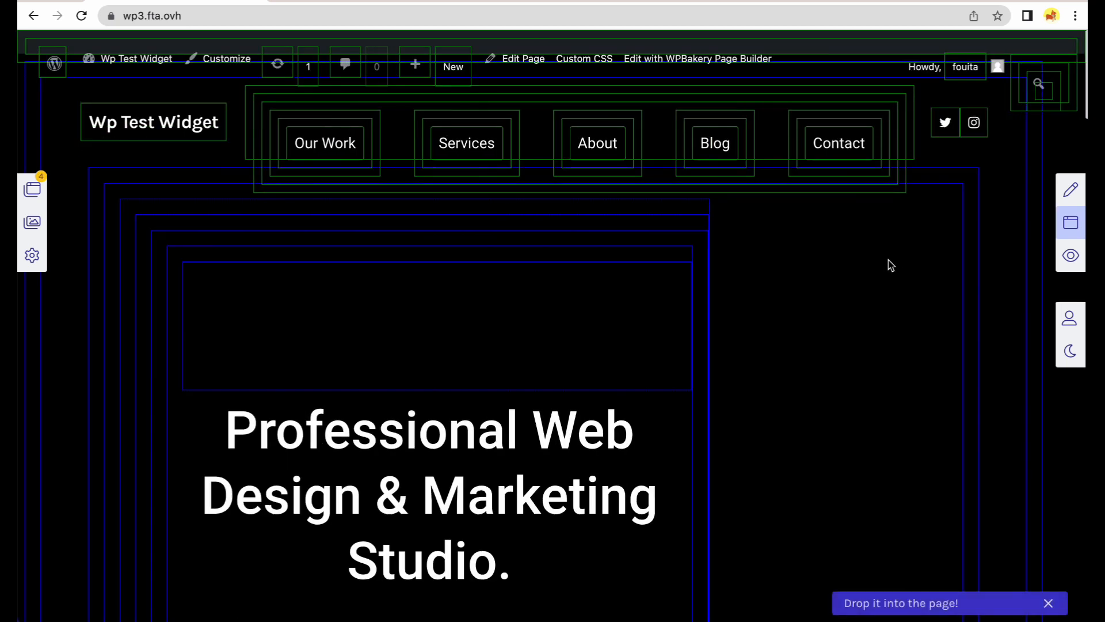
scroll(671, 343, "down", 6)
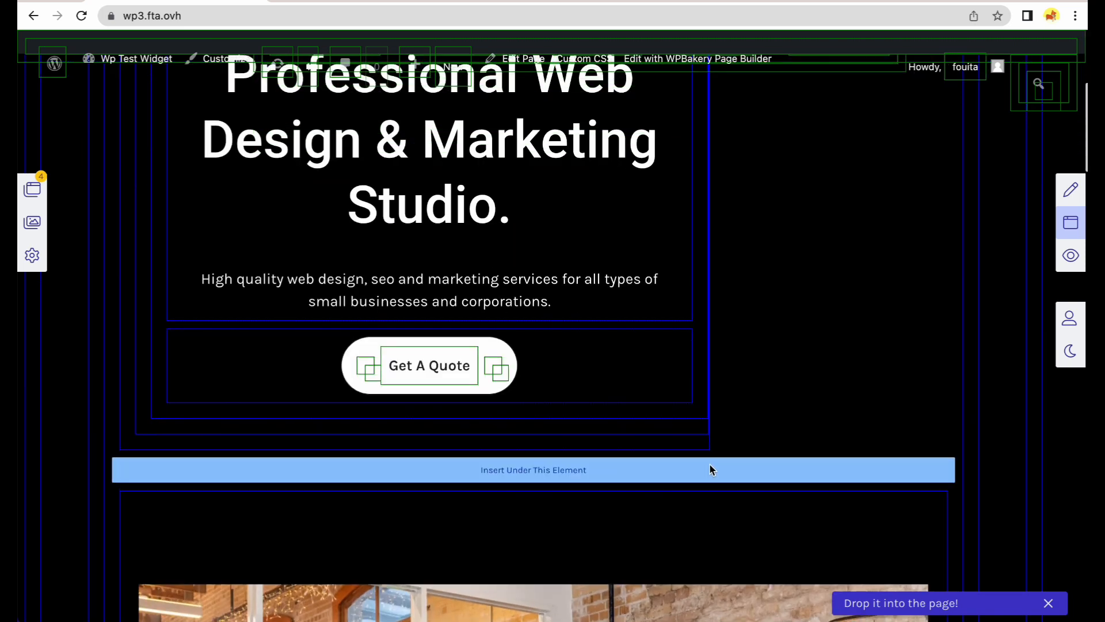
left_click(712, 470)
scroll(710, 413, "down", 7)
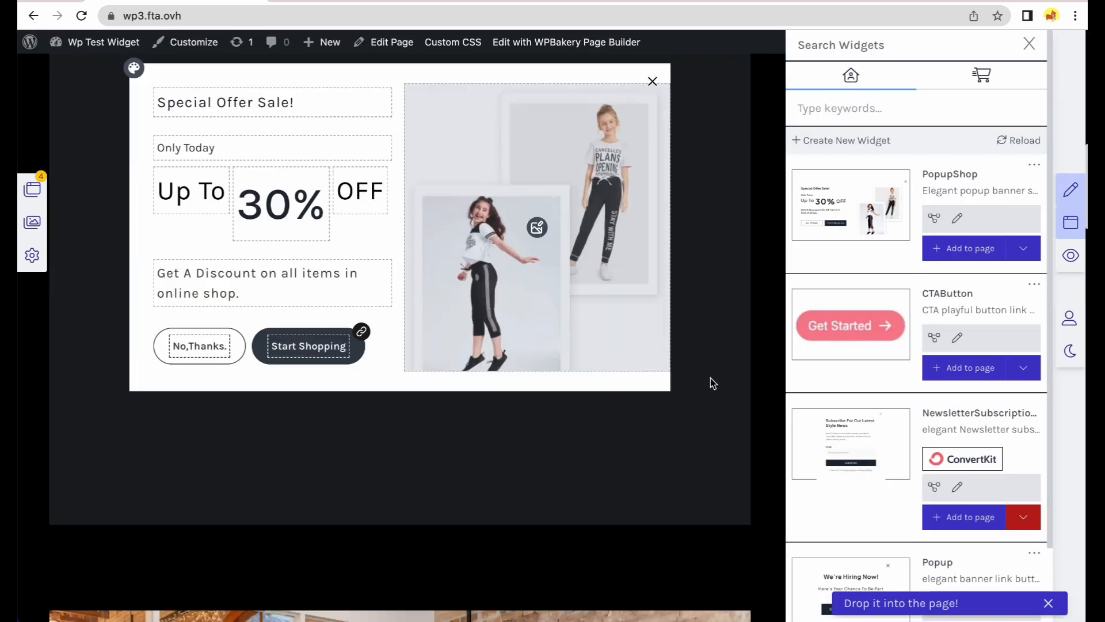
scroll(714, 382, "down", 3)
scroll(713, 383, "up", 2)
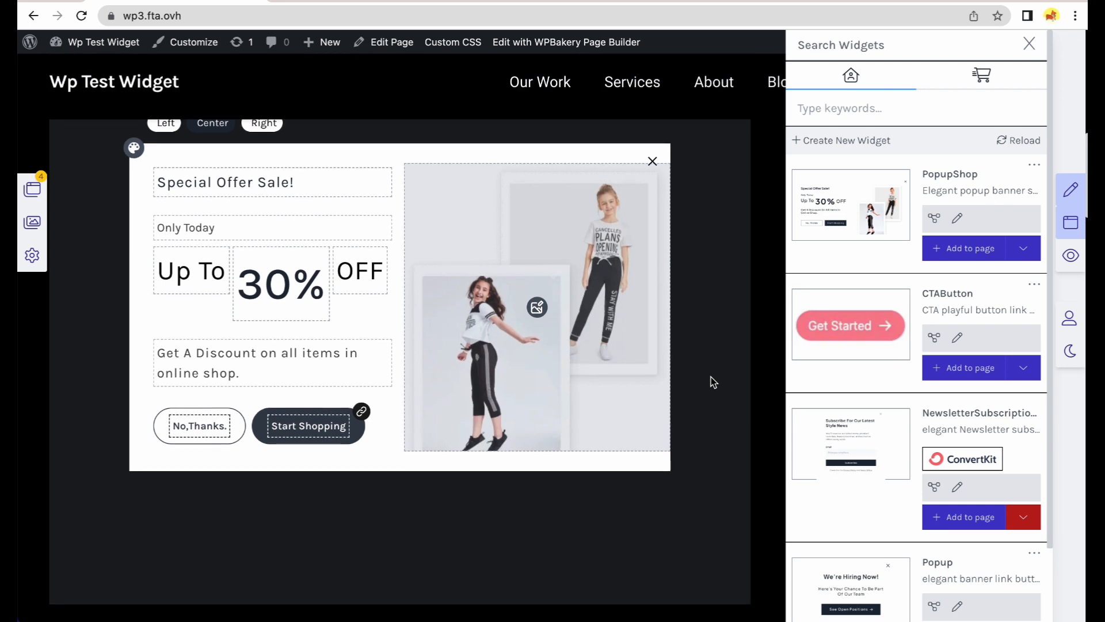
Change the discount to 40%, end the text with 'our first quote!', and use the Super Sale image.
left_click(262, 304)
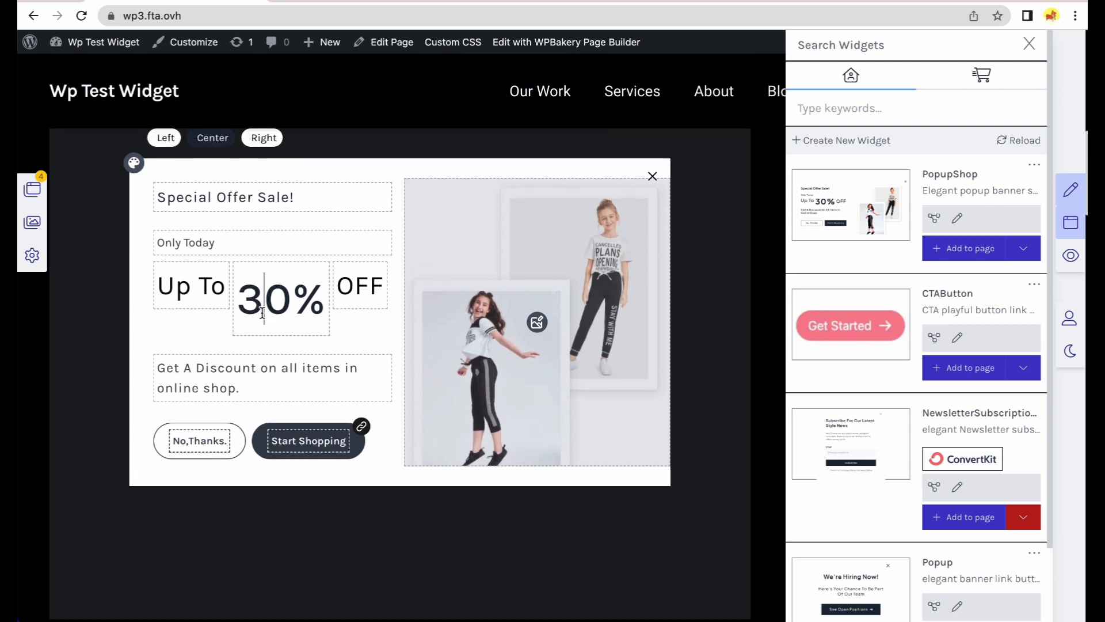
key("BackSpace")
type("4")
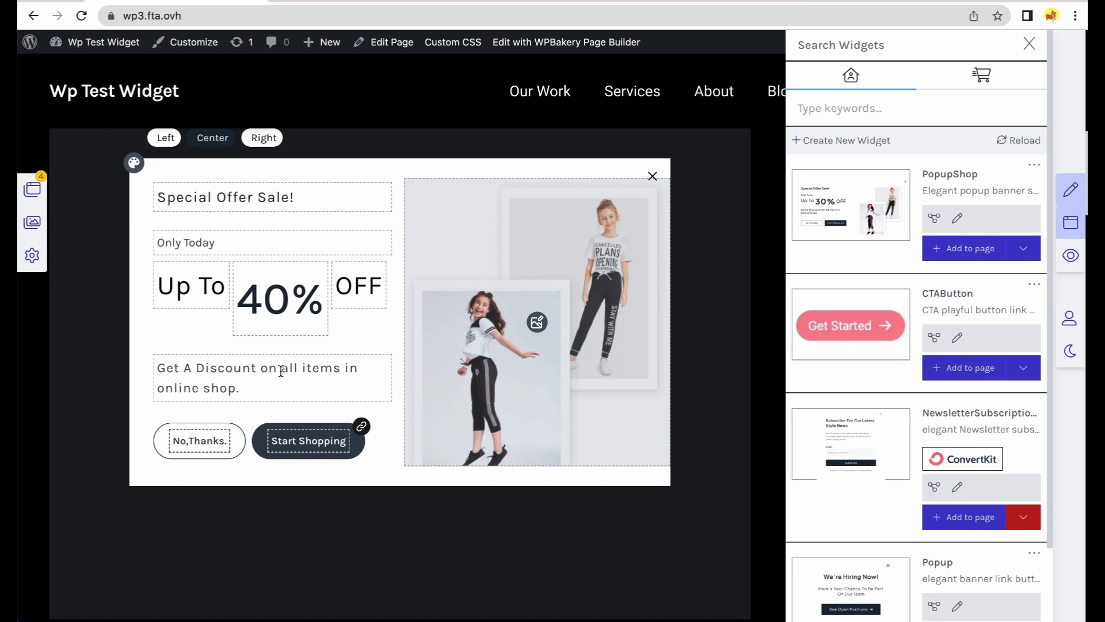
left_click_drag(282, 369, 246, 392)
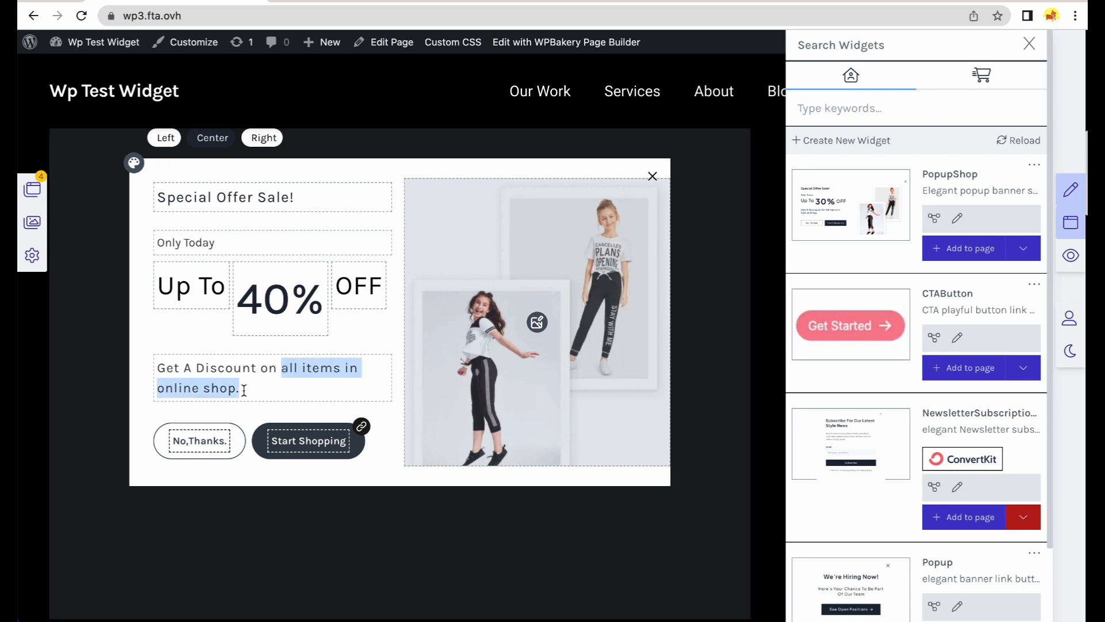
type("our first")
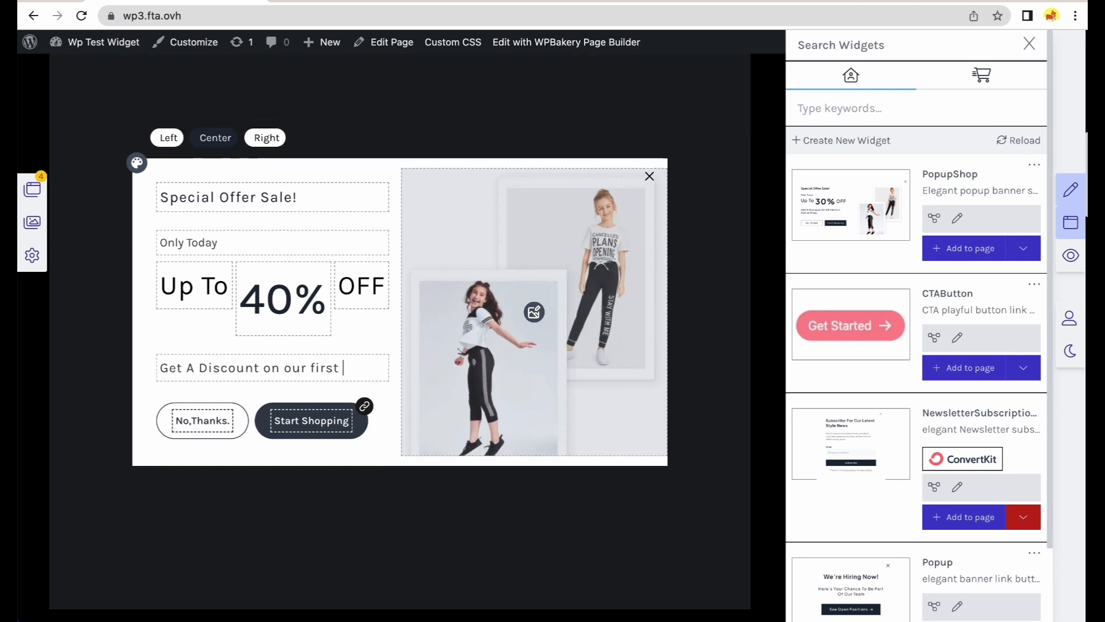
type(" quote!")
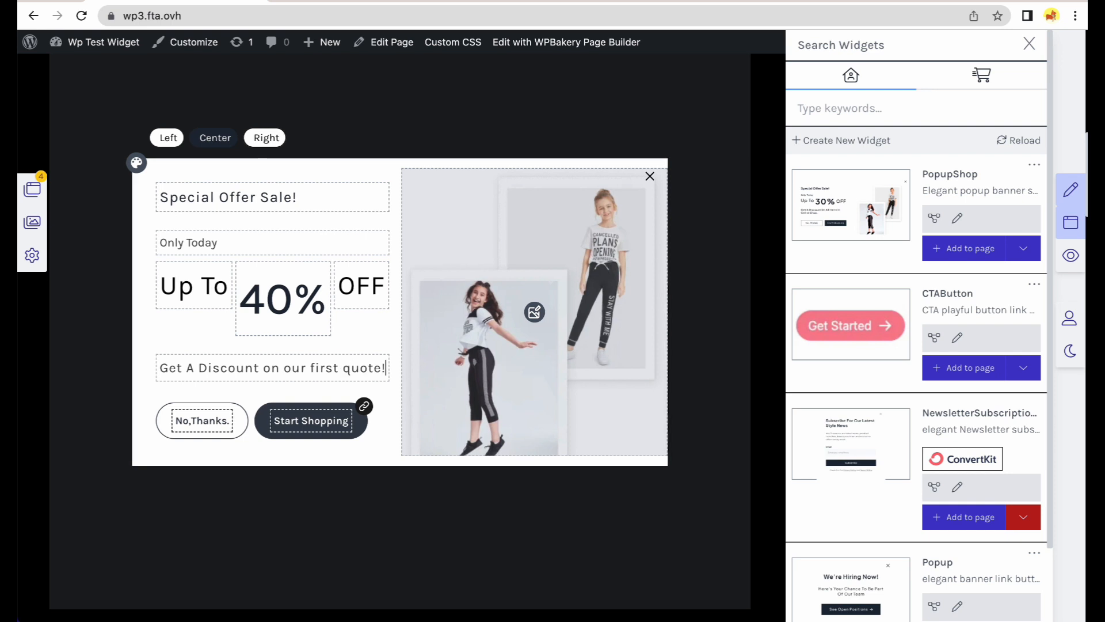
left_click(530, 318)
left_click(110, 278)
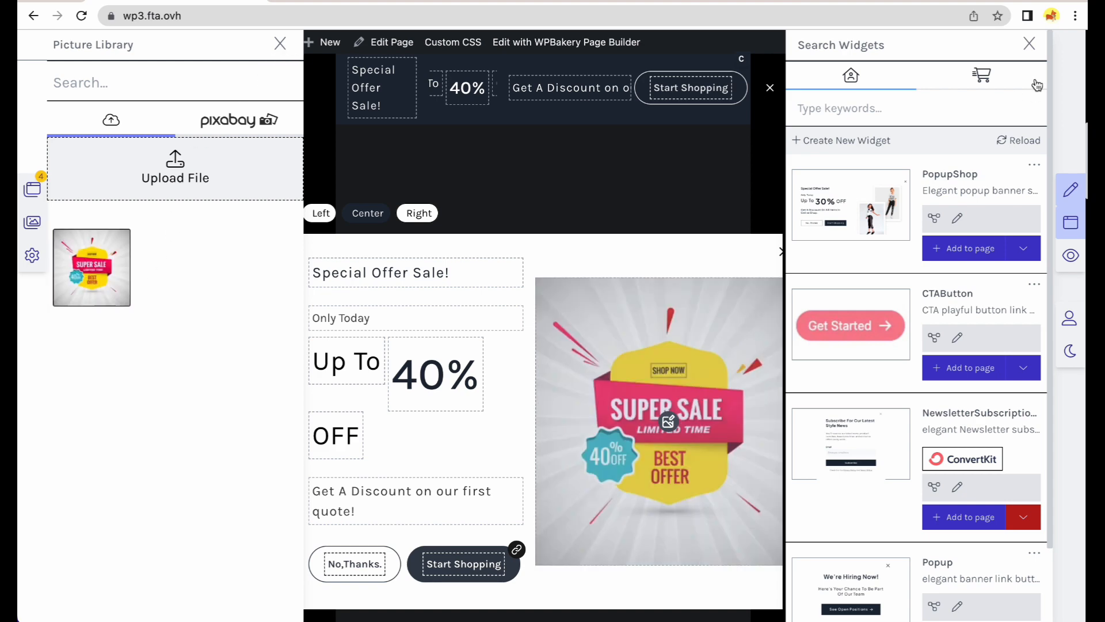
Rename the popup's Start Shopping button to 'Get It Now' and link it to /contact.
left_click(1030, 46)
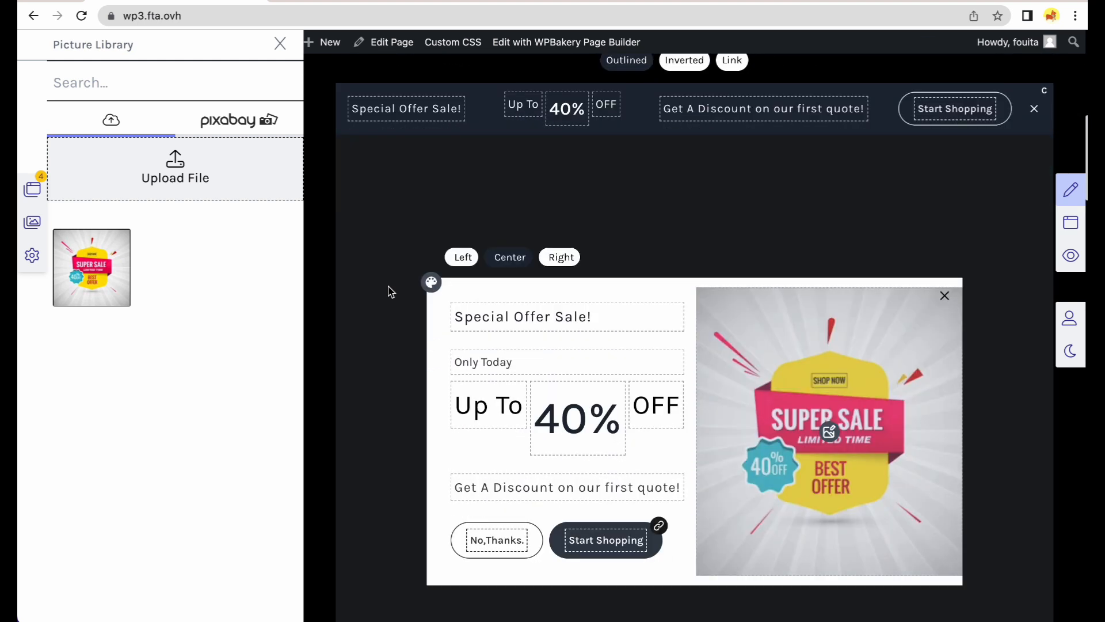
left_click(281, 44)
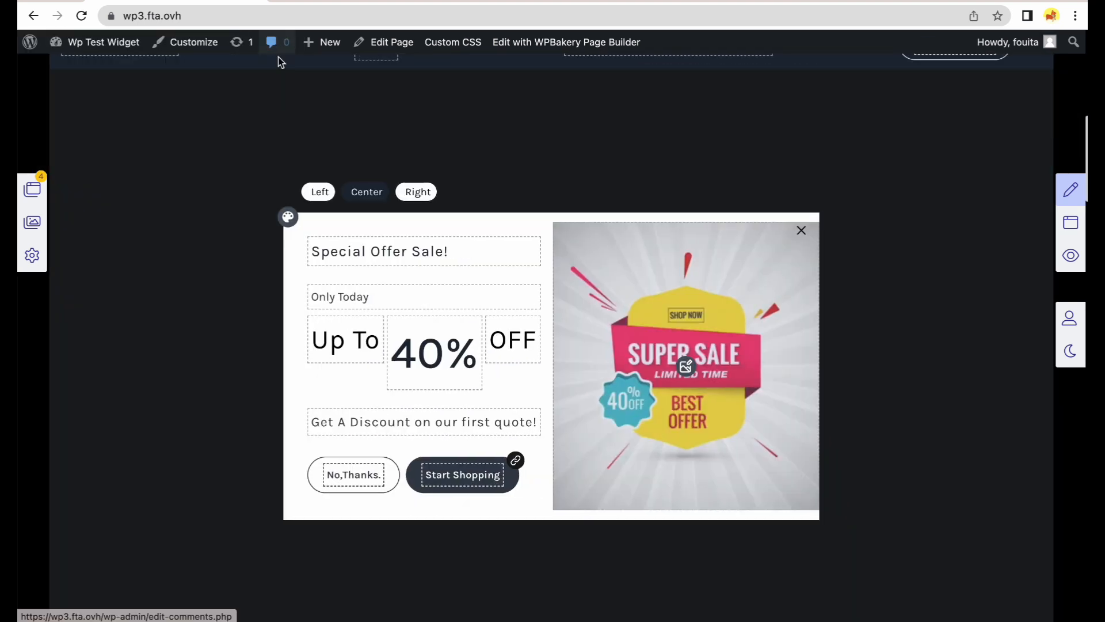
left_click(515, 461)
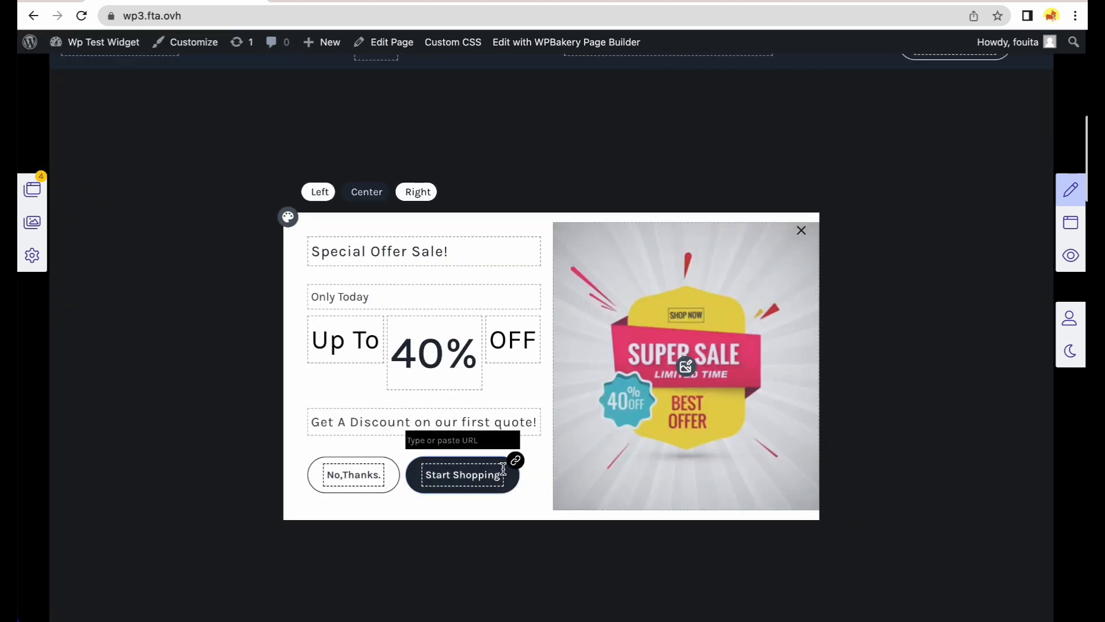
double_click(496, 473)
key("BackSpace")
key("BackSpace")
key("BackSpace")
key("BackSpace")
key("BackSpace")
key("BackSpace")
key("BackSpace")
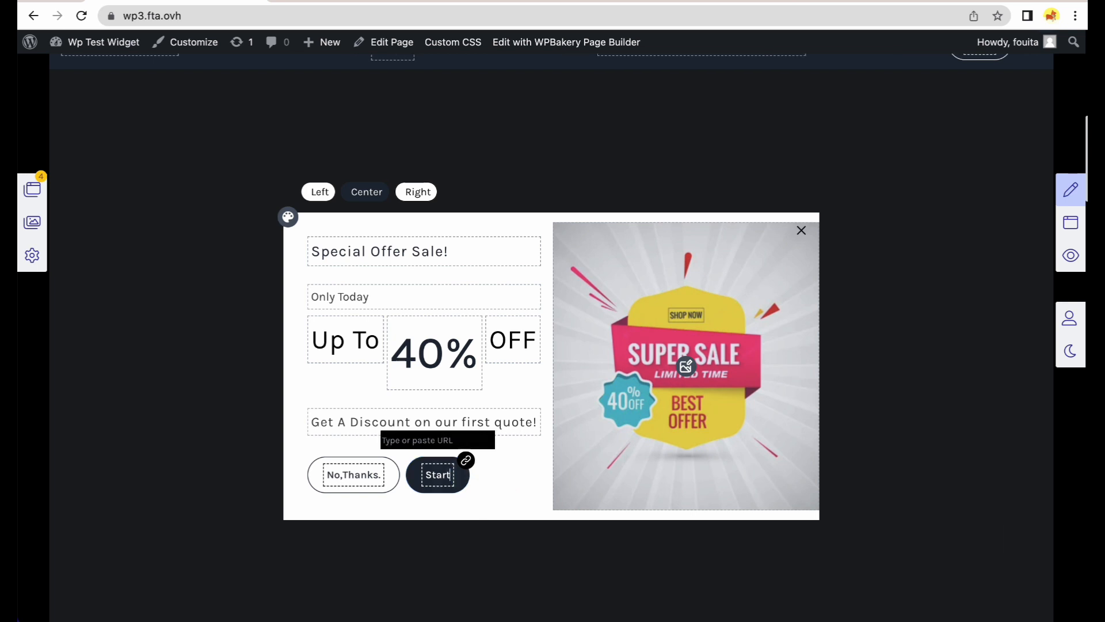
type("Get It Now")
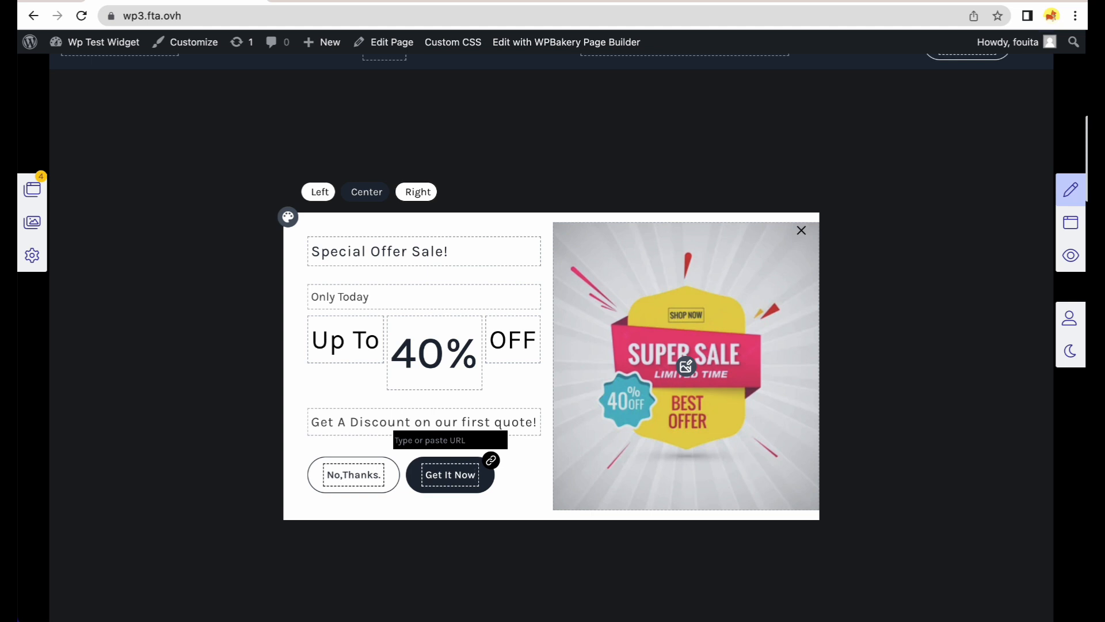
type("/contact")
key("Return")
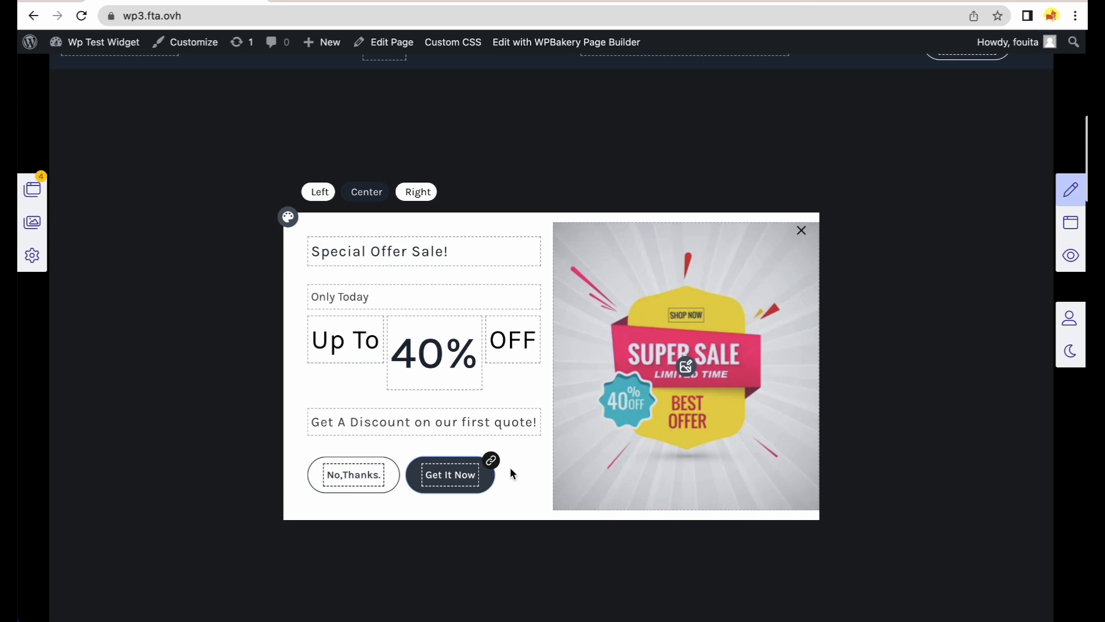
scroll(561, 450, "up", 3)
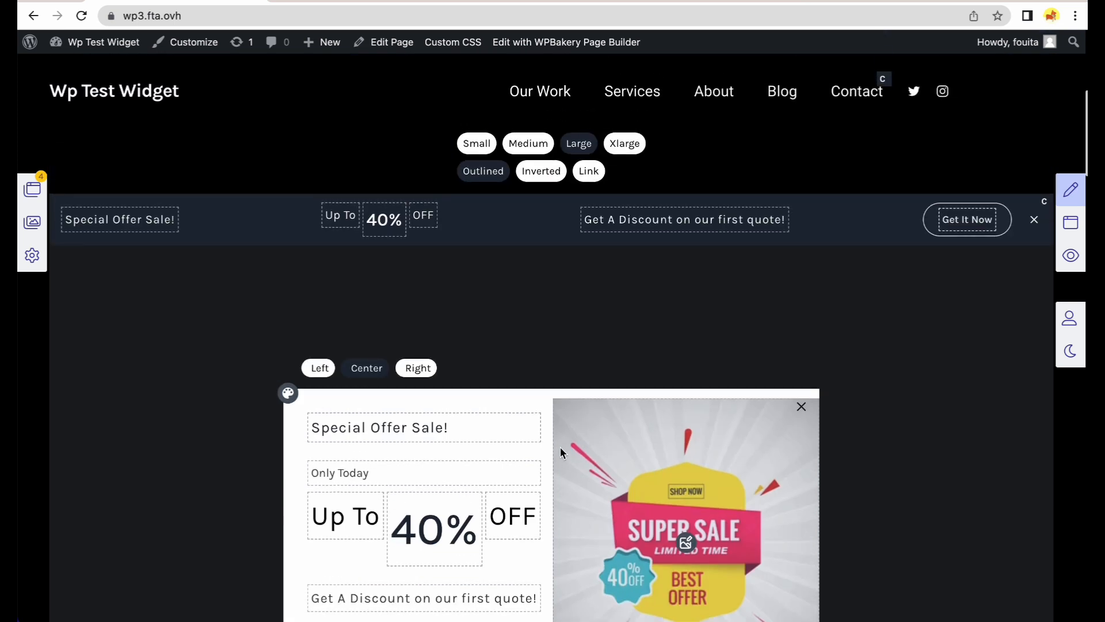
Exit edit mode, close the sale popup, and log out from the Howdy admin menu.
scroll(738, 339, "down", 3)
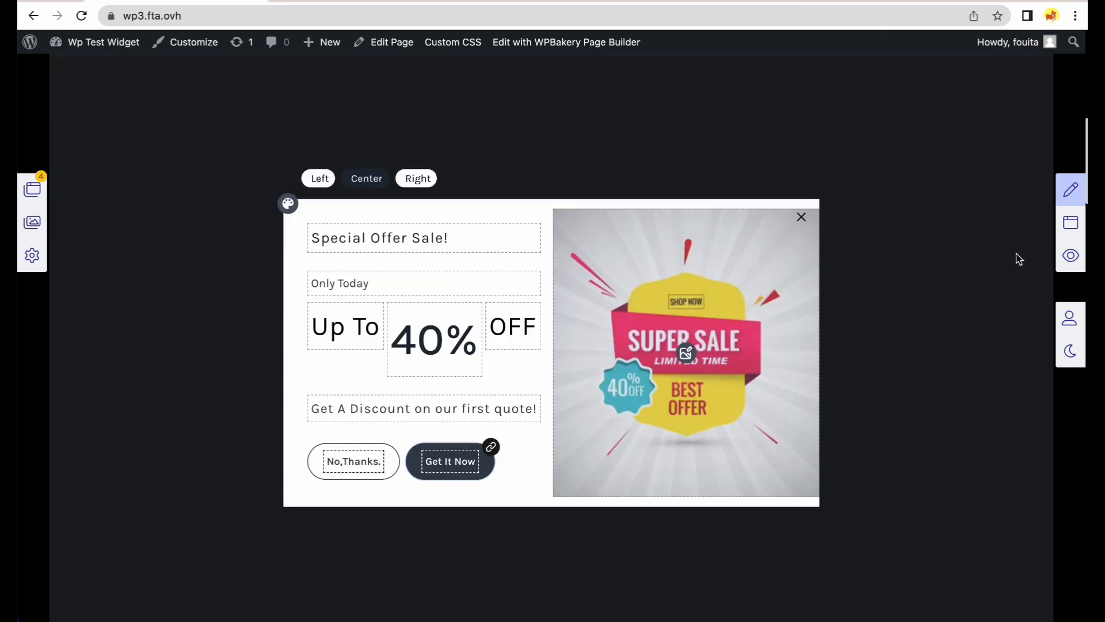
left_click(1074, 193)
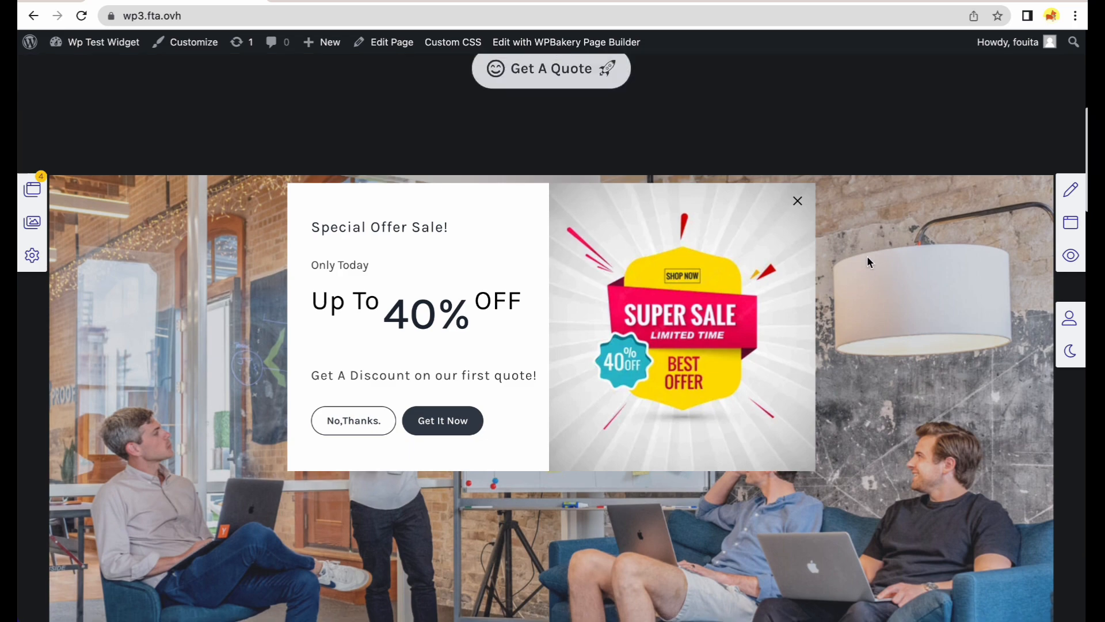
left_click(798, 201)
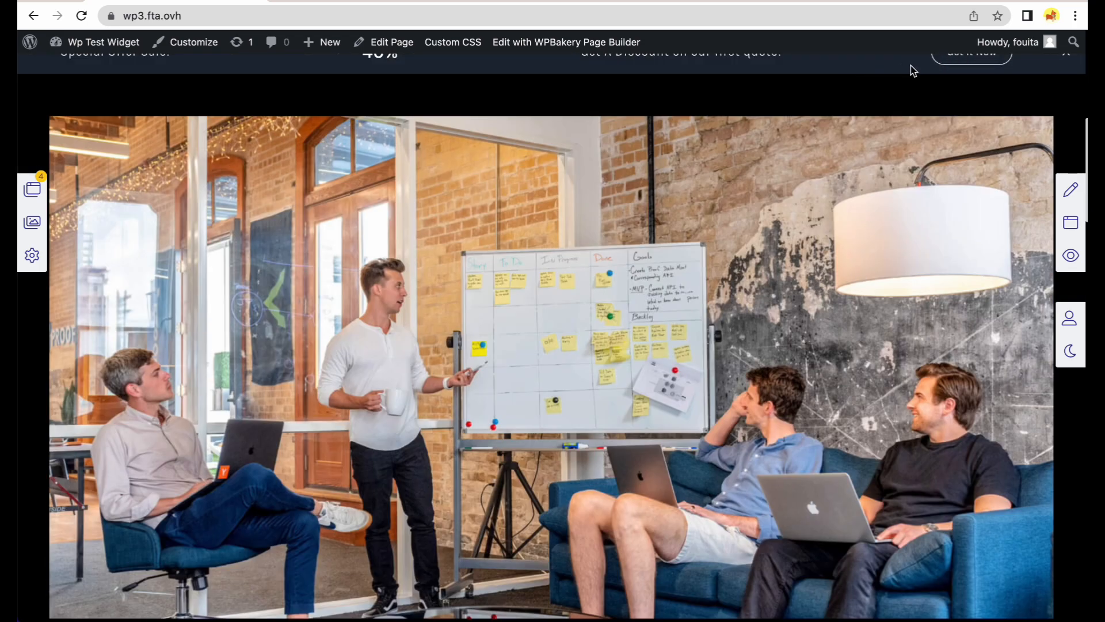
mouse_move(1013, 42)
left_click(973, 117)
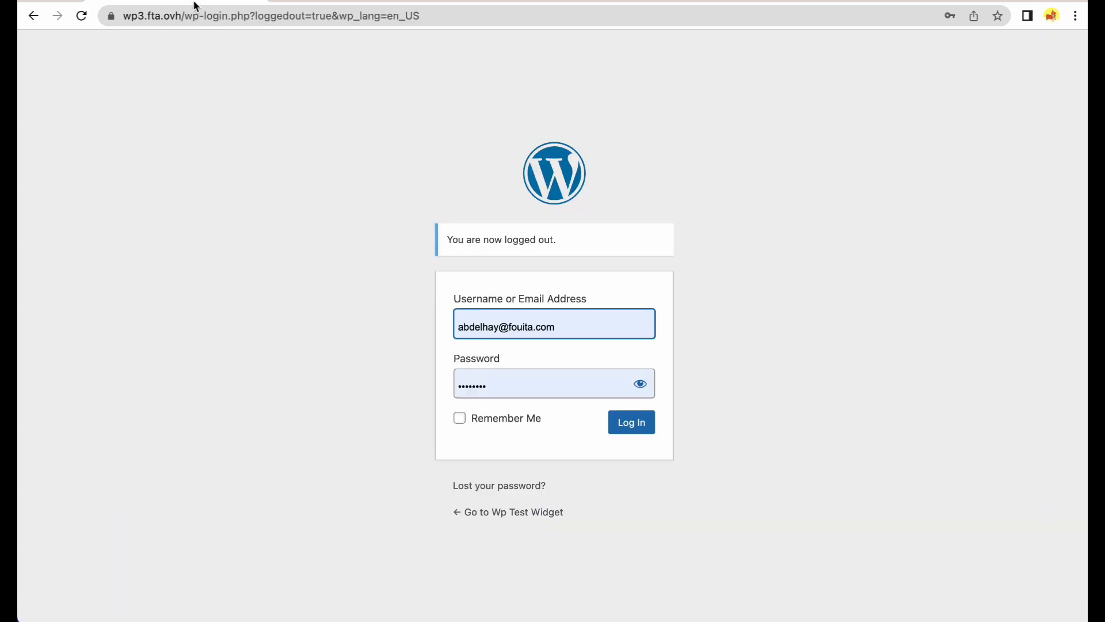
Load the homepage logged out by removing the wp-login path, then dismiss the Special Offer popup.
left_click_drag(182, 16, 665, 25)
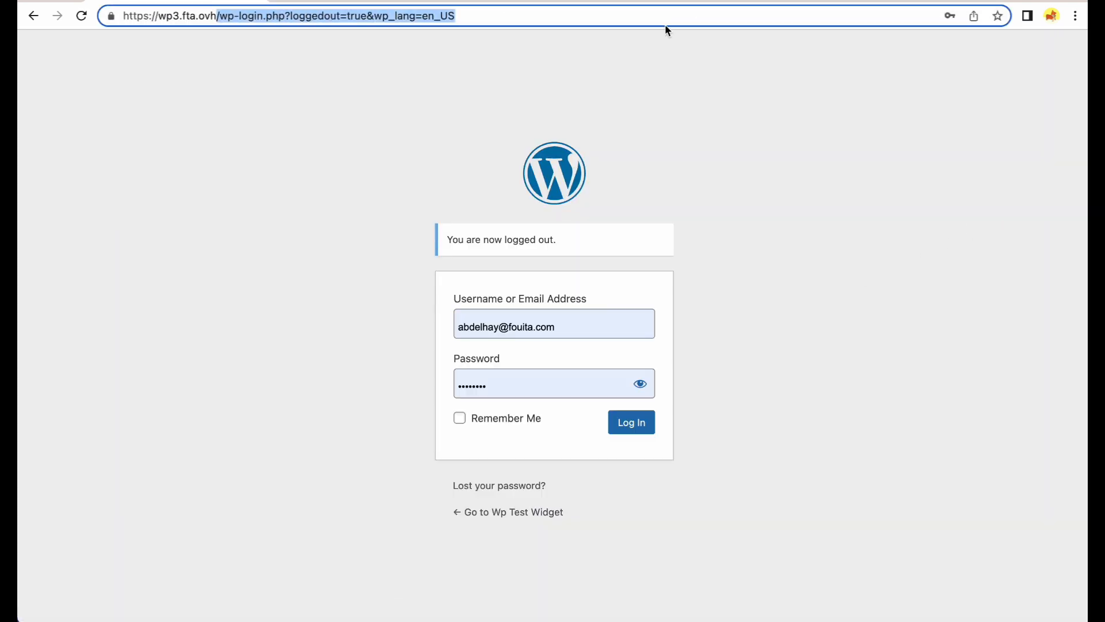
key("BackSpace")
key("Return")
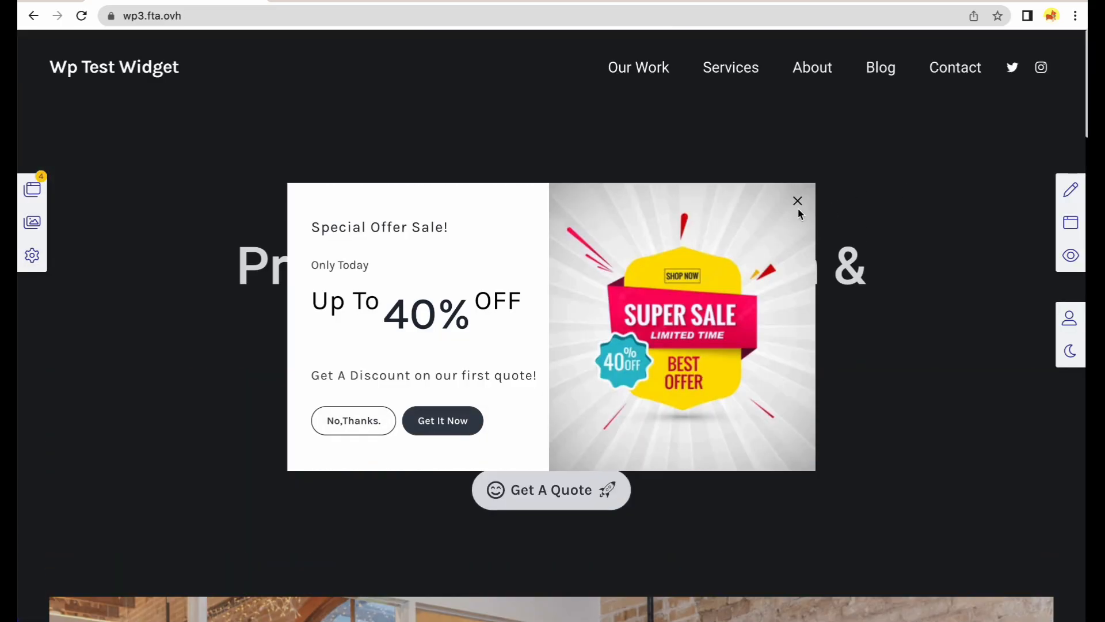
left_click(797, 204)
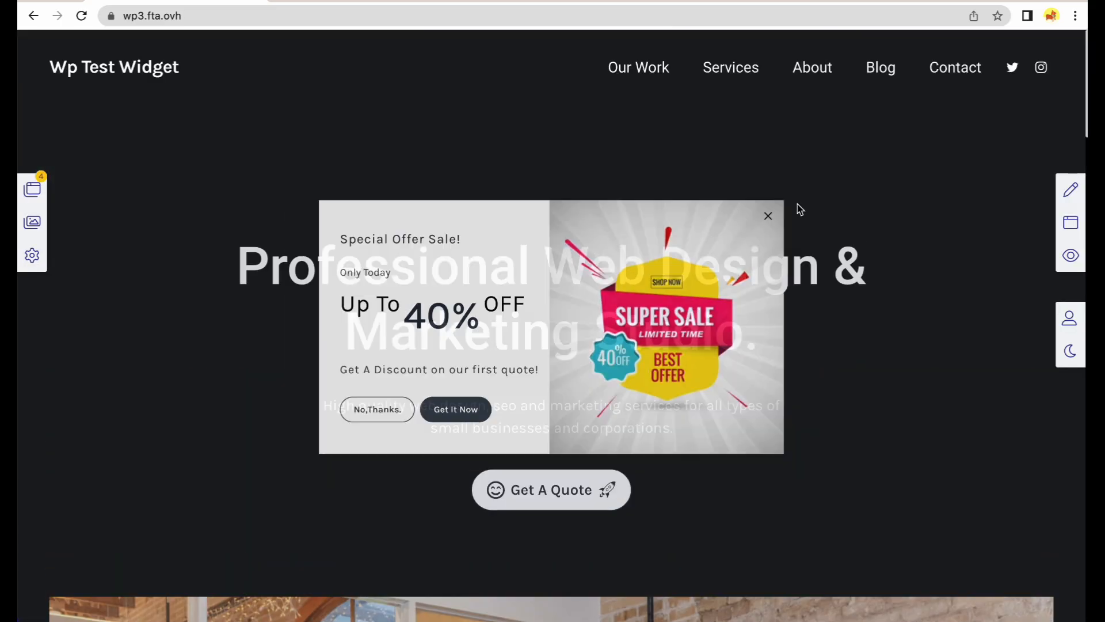
scroll(835, 236, "down", 5)
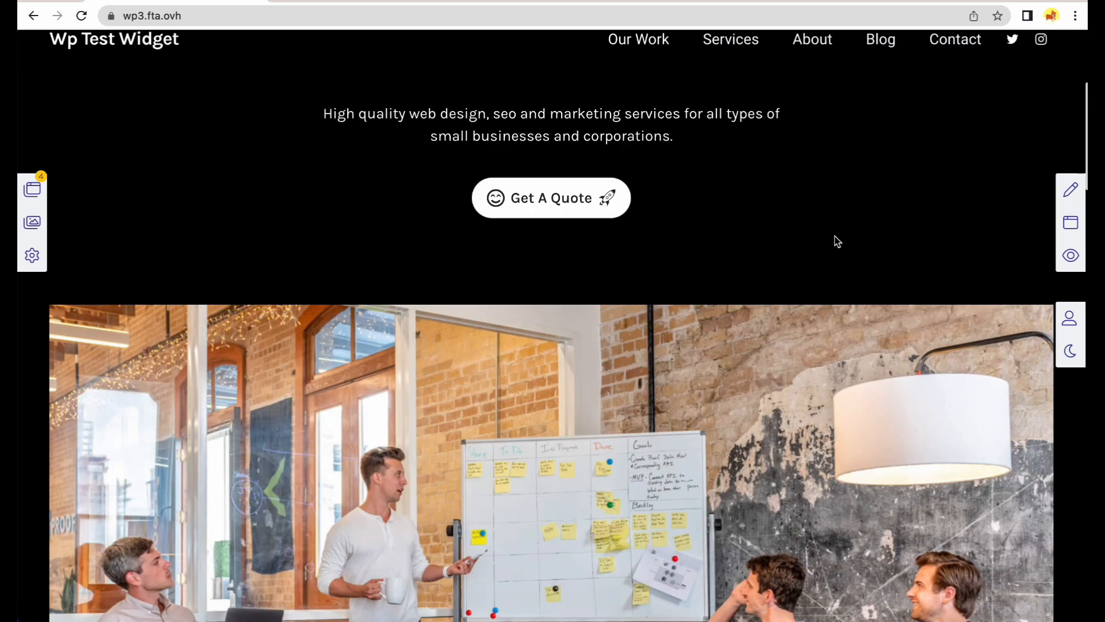
scroll(835, 239, "up", 5)
scroll(834, 236, "down", 4)
scroll(835, 236, "up", 1)
scroll(835, 236, "down", 4)
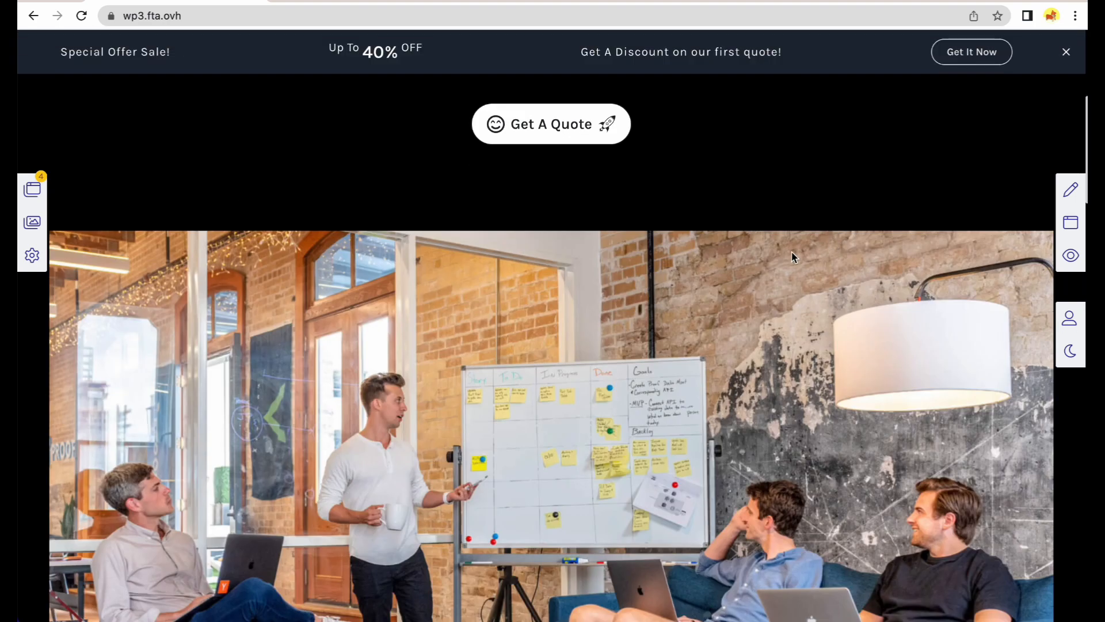
Turn on PopupShop's Display for visitors, preview, and confirm Get It Now opens the Contact page.
left_click(36, 191)
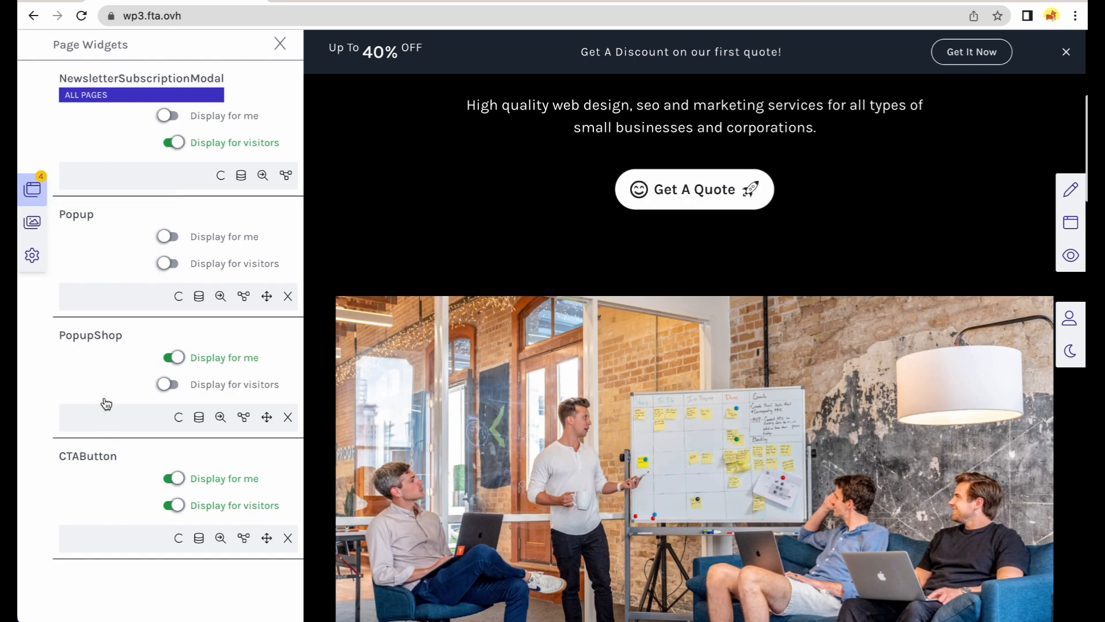
left_click(187, 390)
left_click(1066, 265)
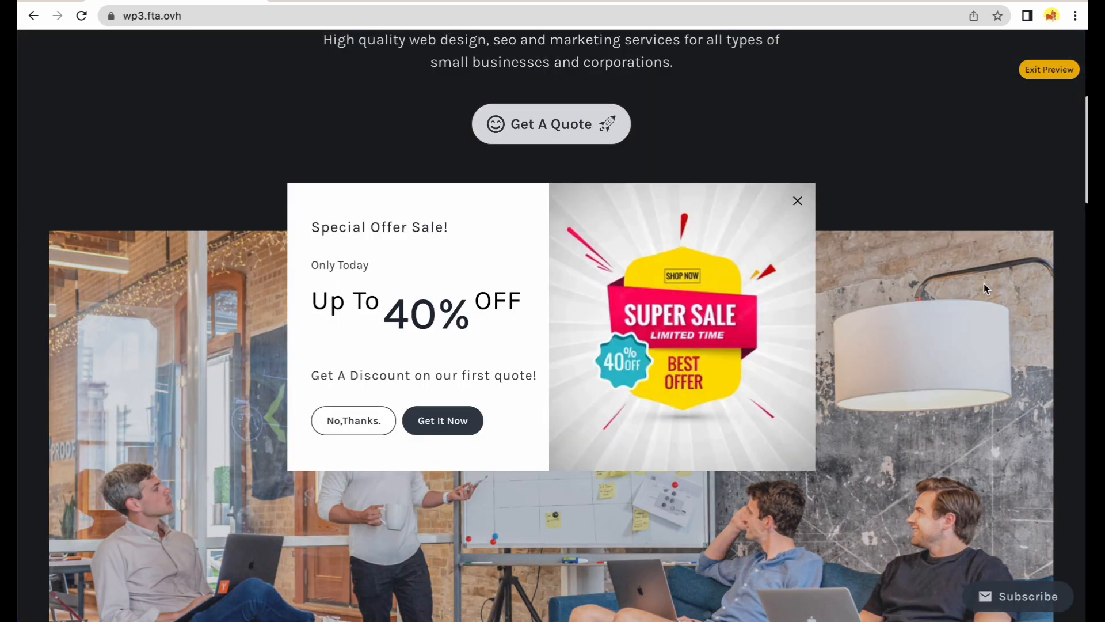
scroll(943, 291, "up", 5)
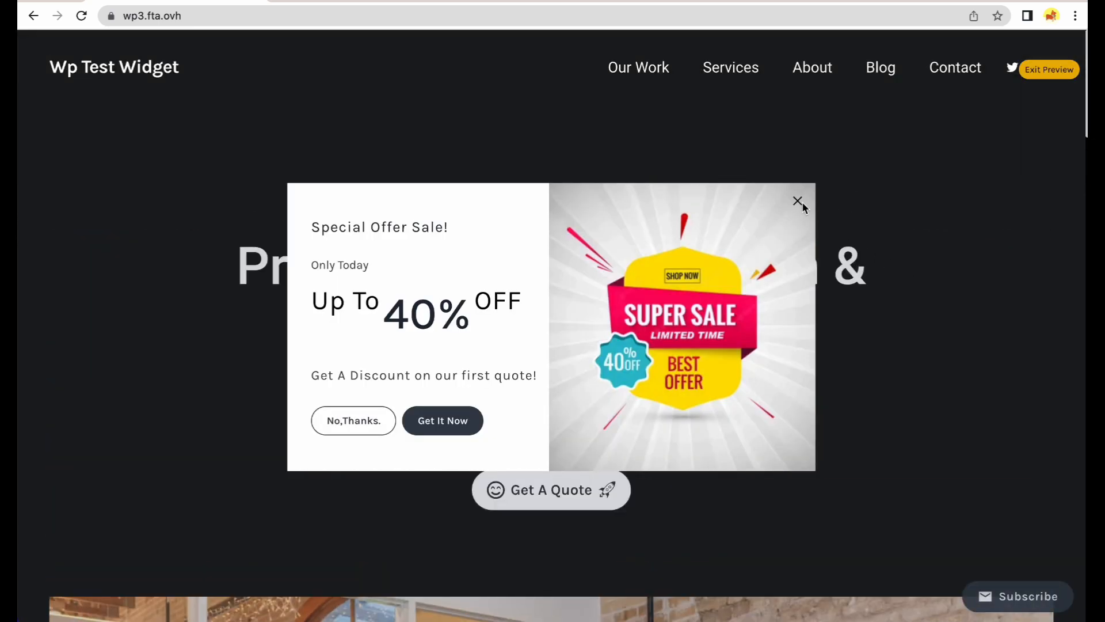
scroll(801, 209, "down", 10)
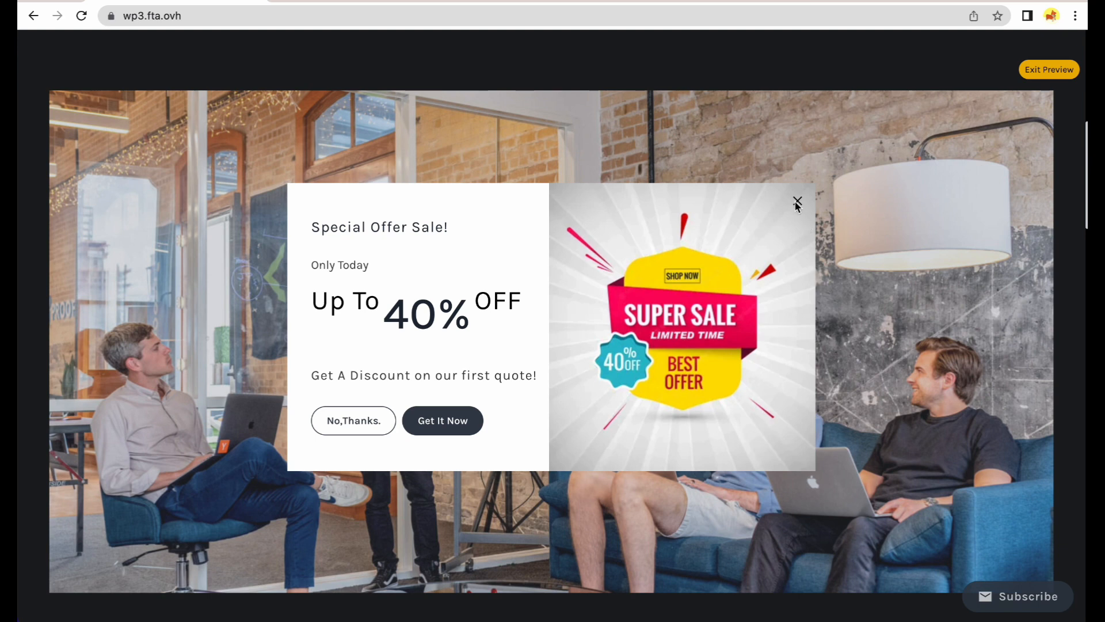
left_click(798, 202)
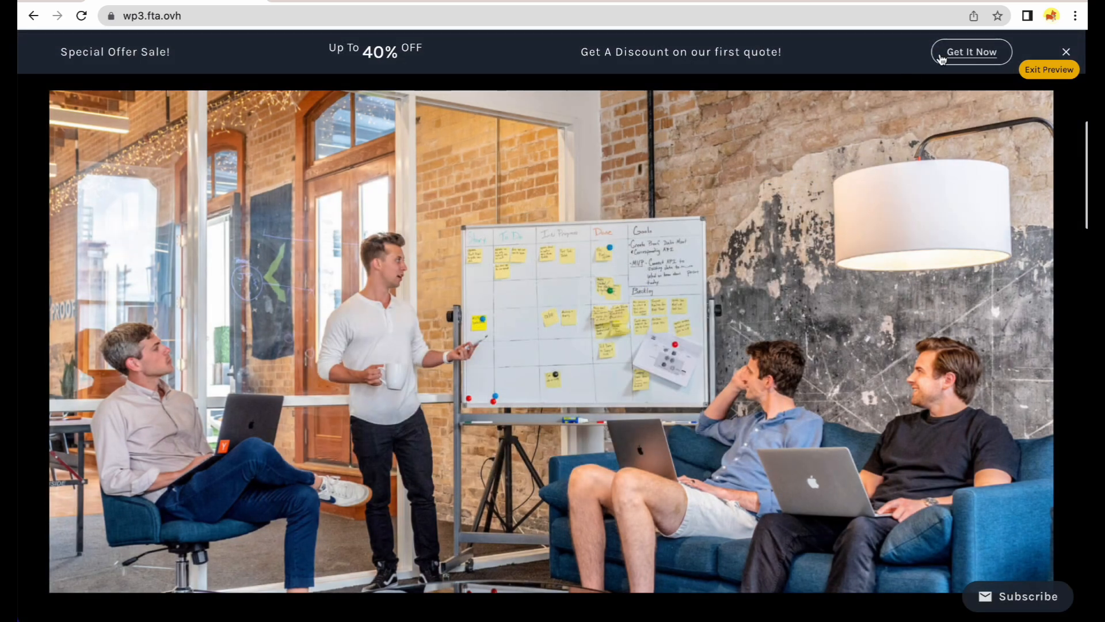
left_click(950, 60)
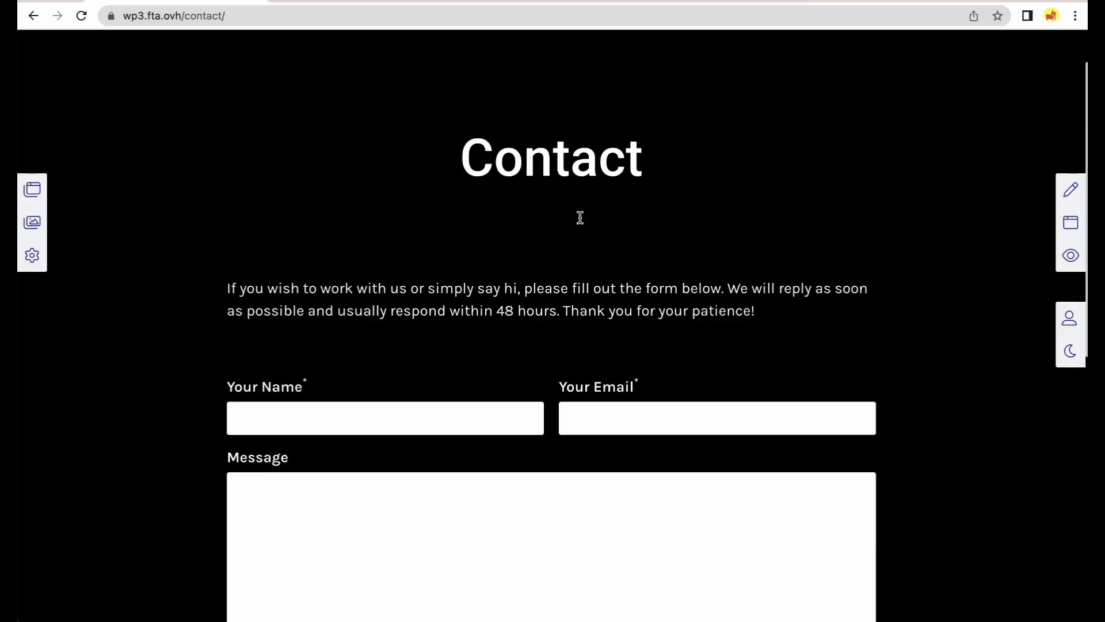
scroll(580, 217, "up", 2)
left_click(122, 62)
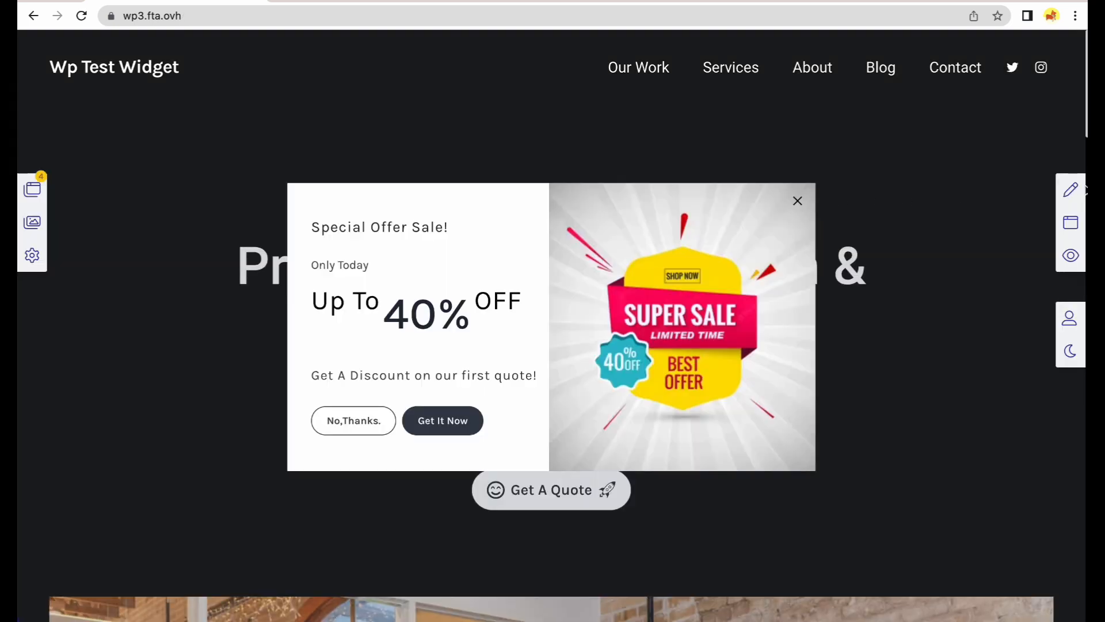
left_click(1059, 193)
scroll(996, 203, "down", 7)
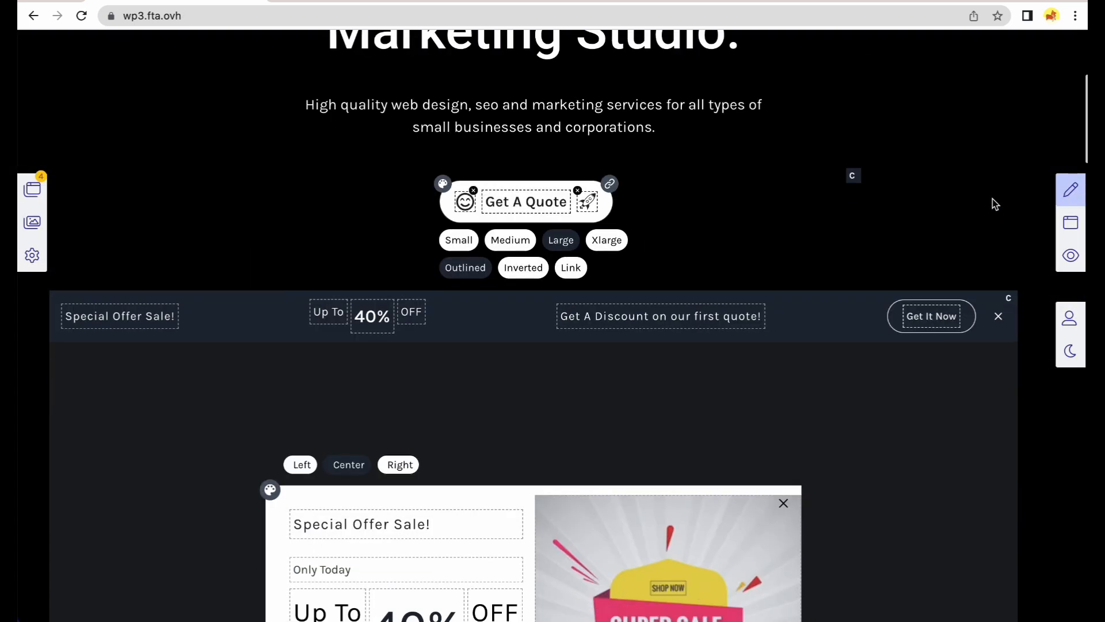
Set PopupShop's flow to skip page entry and show on leaving, save it, and close the widgets list.
left_click(33, 189)
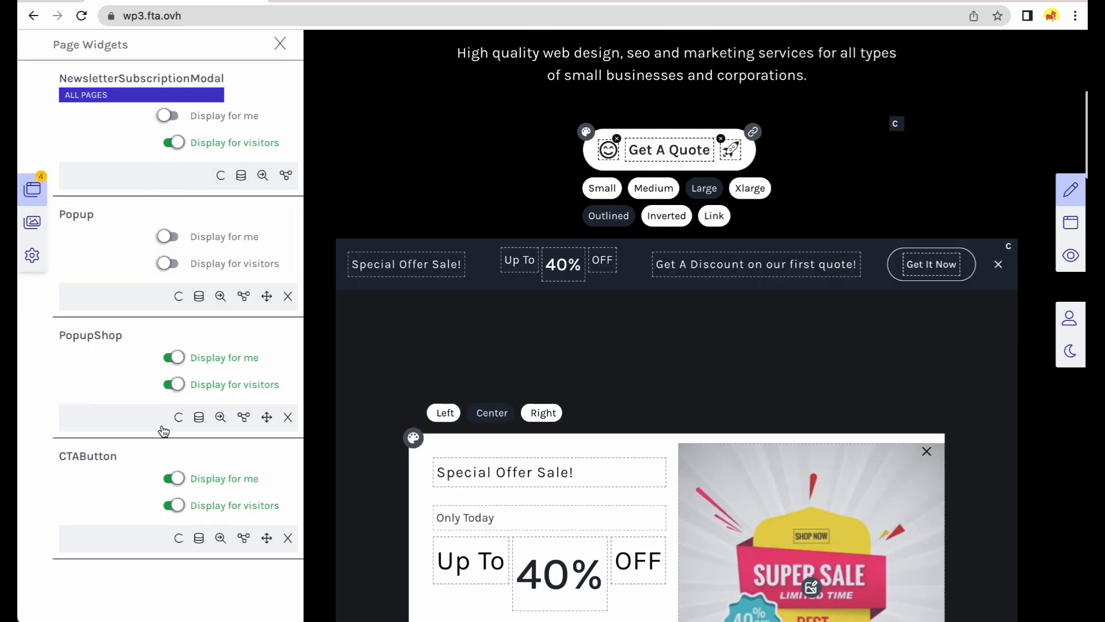
left_click(244, 417)
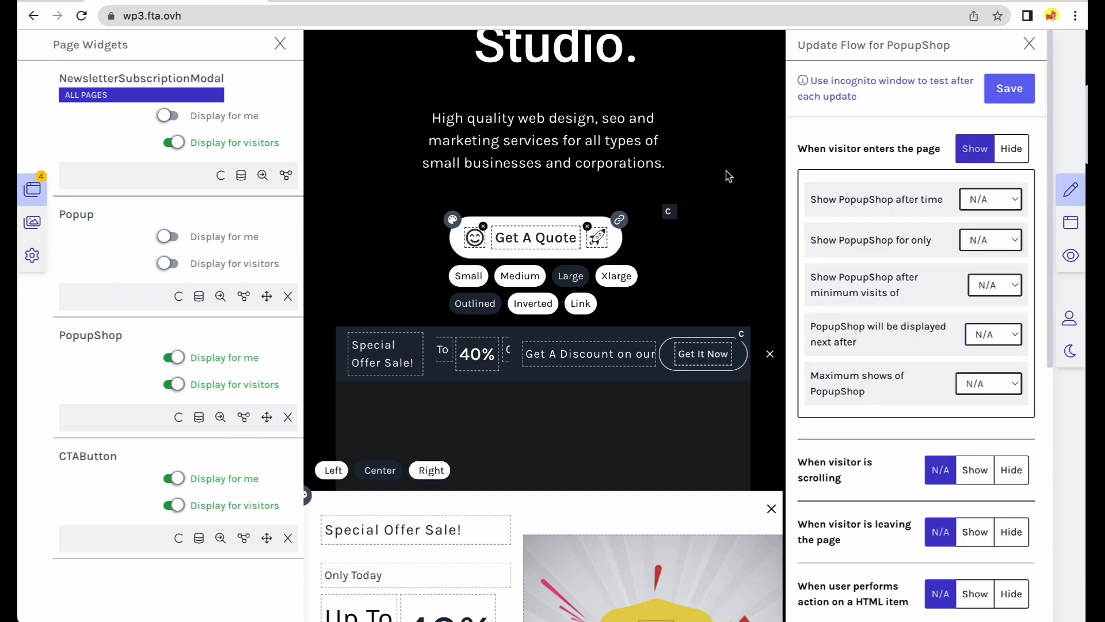
left_click(1009, 164)
scroll(959, 202, "down", 3)
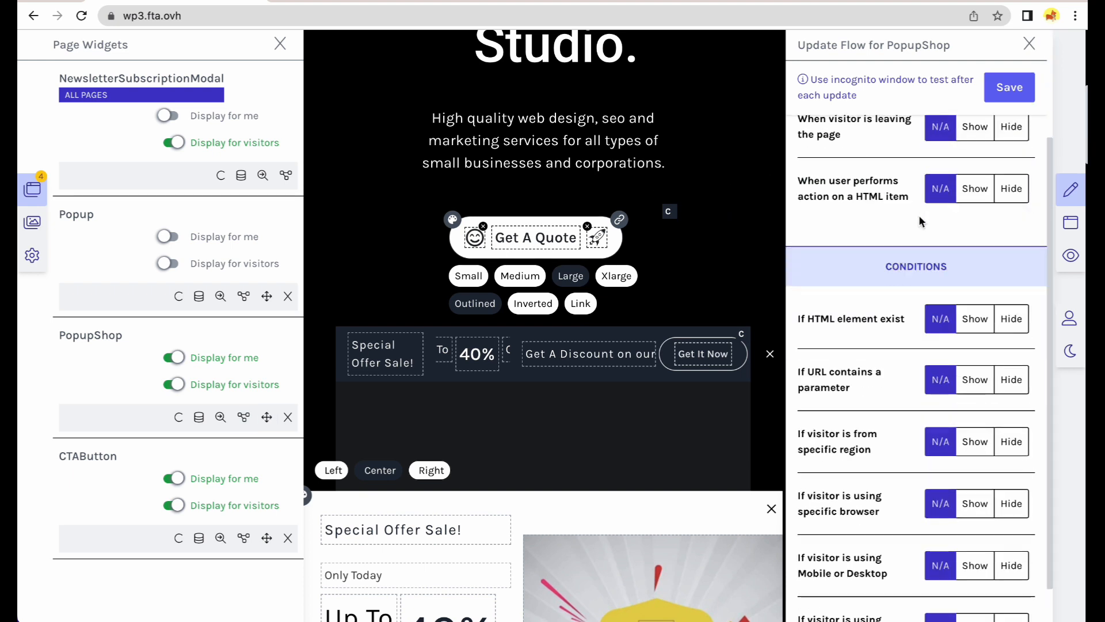
scroll(919, 215, "up", 2)
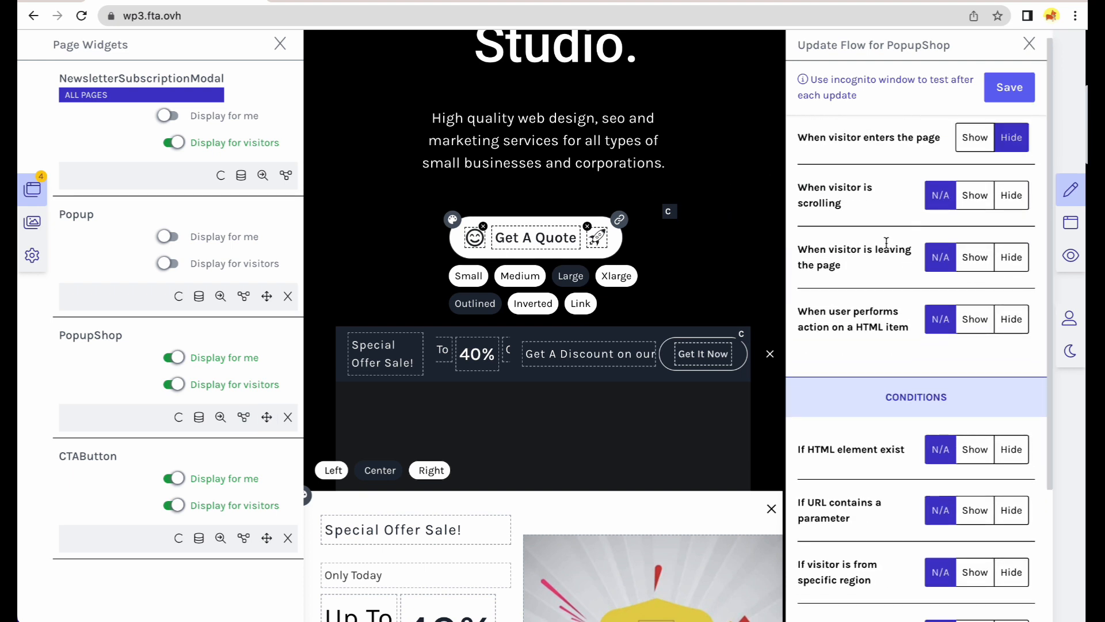
left_click(973, 259)
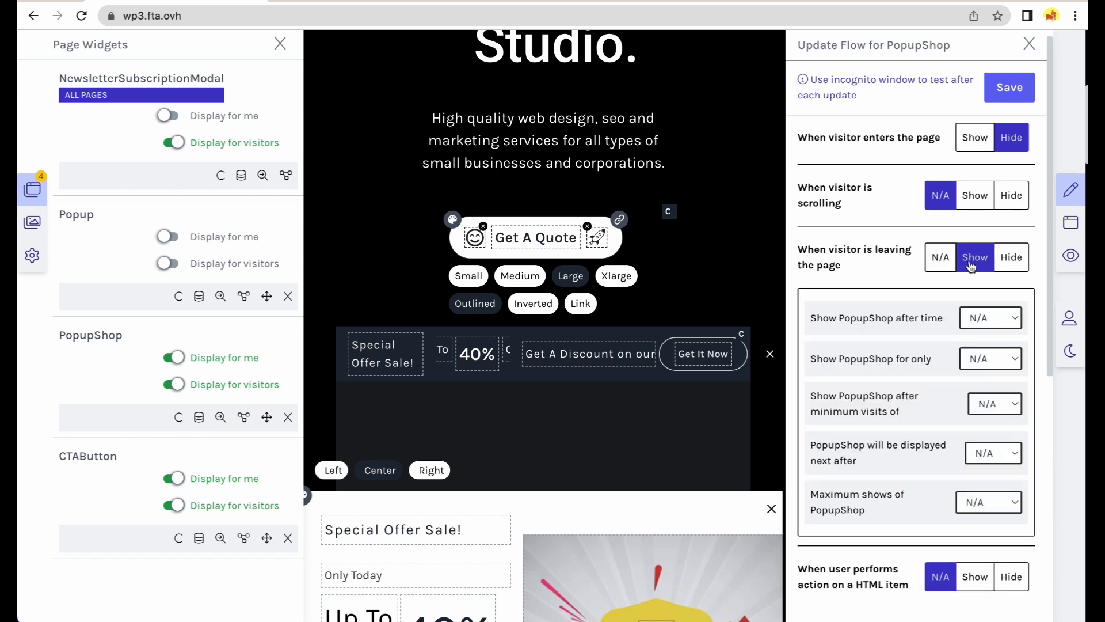
scroll(934, 305, "down", 1)
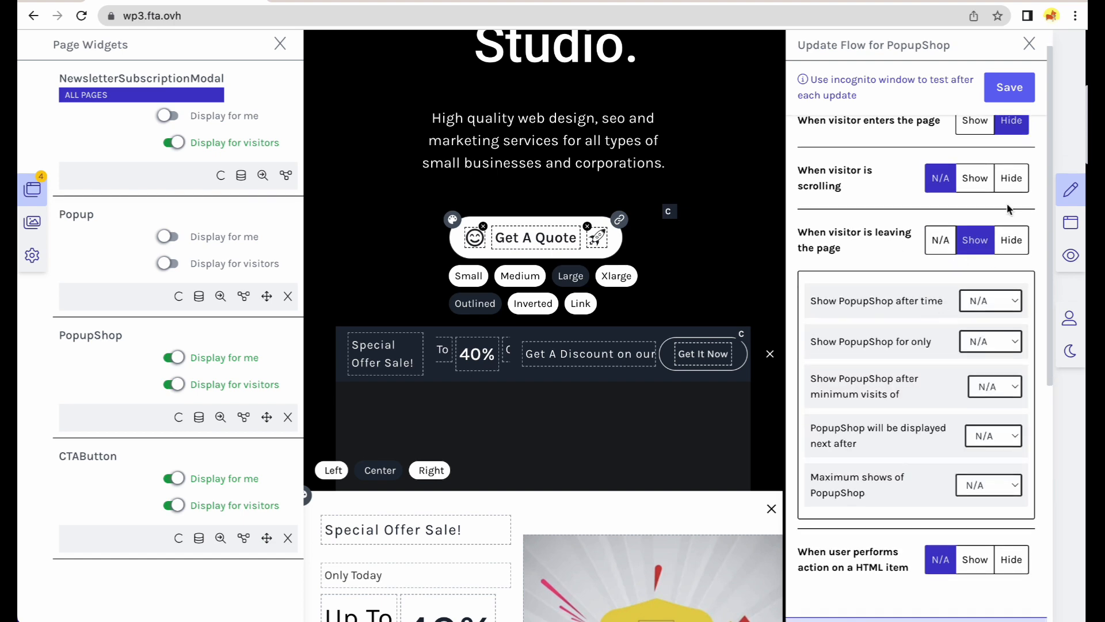
left_click(1002, 101)
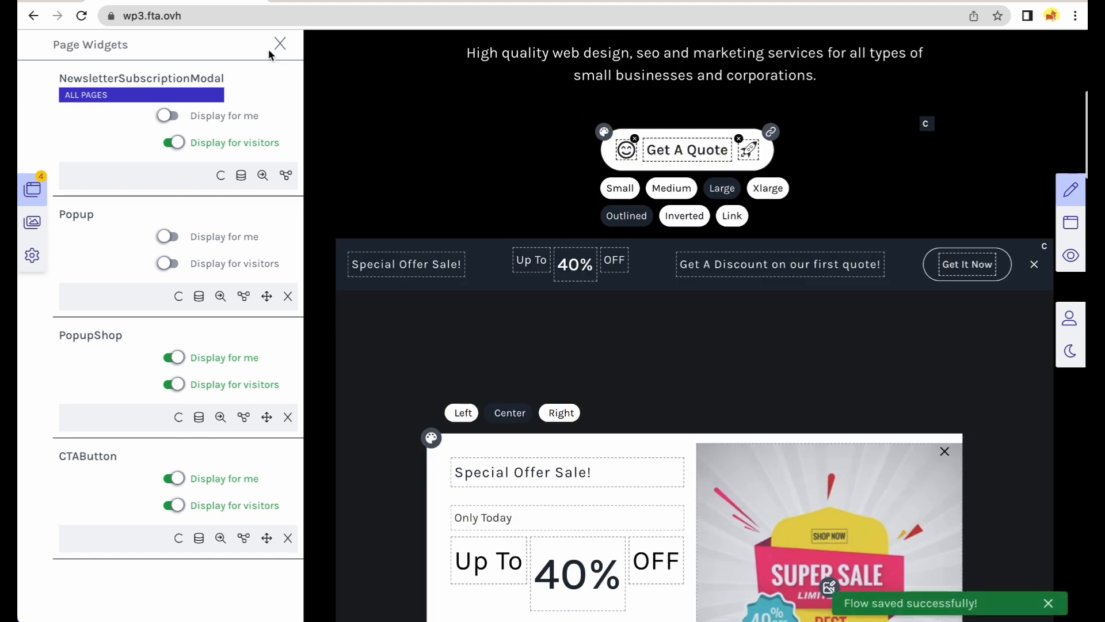
left_click(279, 43)
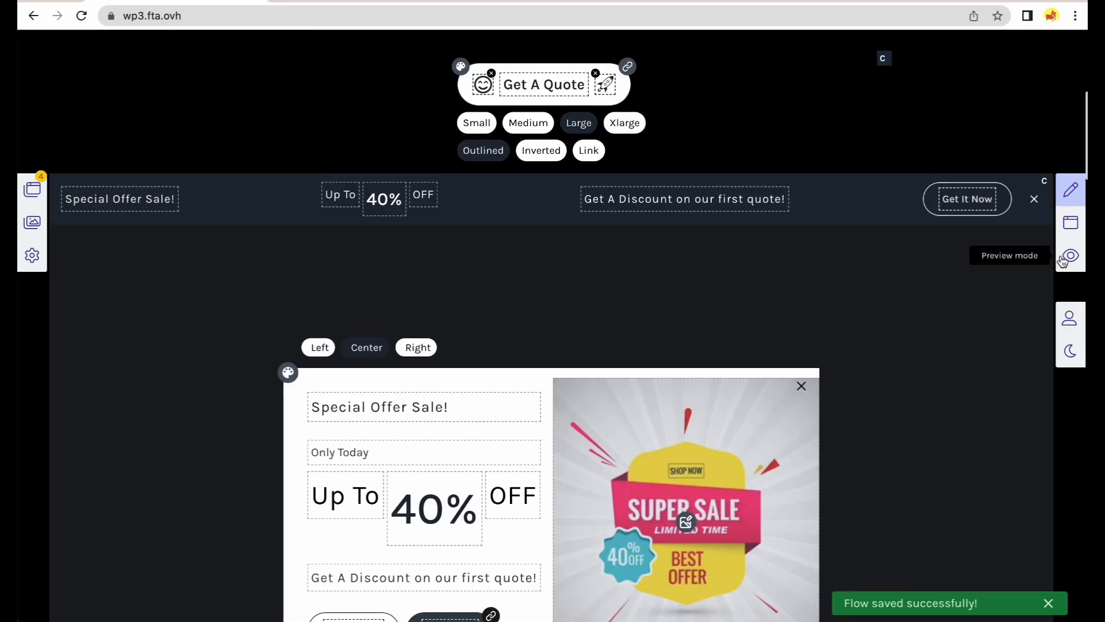
Preview the page, try the popup's Get It Now button, and close the popup to its offer bar.
left_click(1070, 255)
scroll(924, 269, "down", 5)
scroll(732, 264, "up", 8)
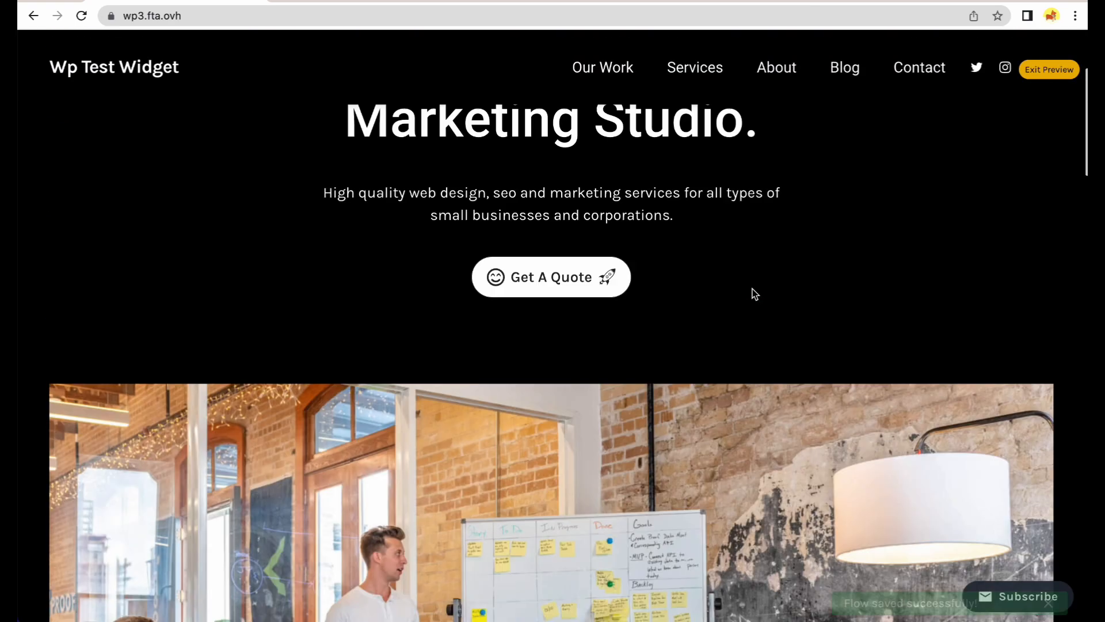
scroll(787, 269, "up", 3)
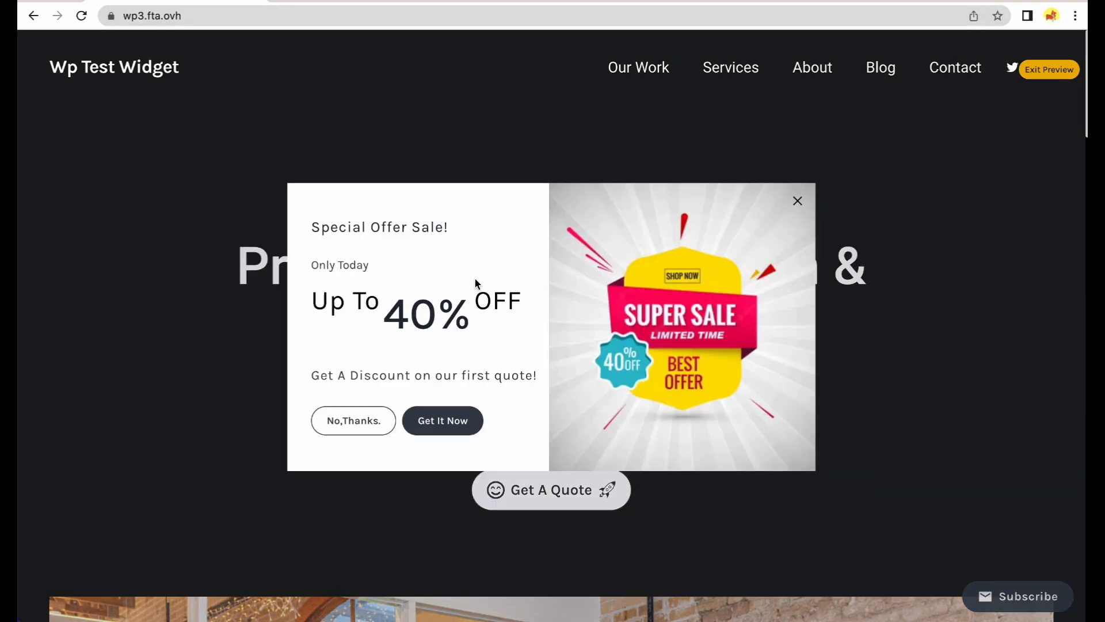
left_click(468, 428)
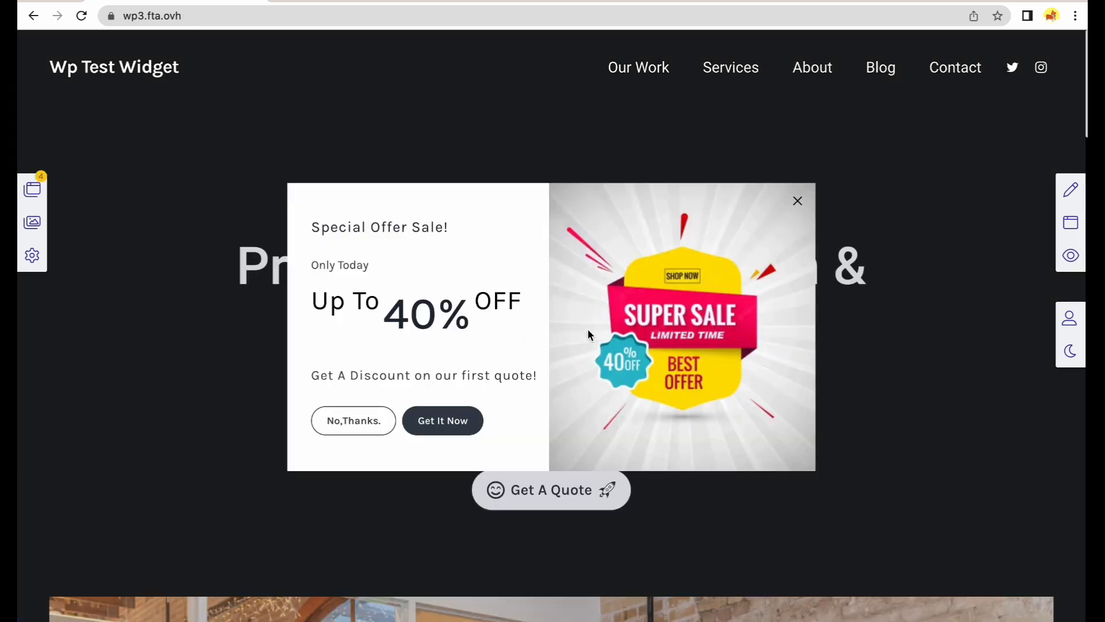
left_click(798, 202)
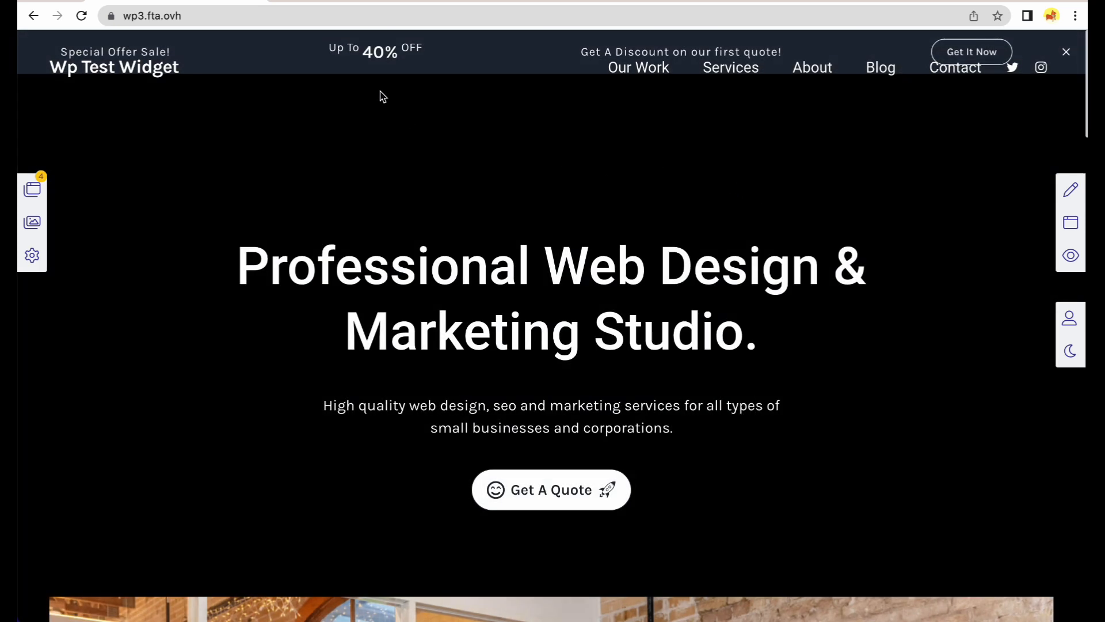
Open the Demo WP Analytics Overview and review the Popup, NewsletterSubscriptionModal, CTAButton and PopupShop action summaries.
left_click(467, 2)
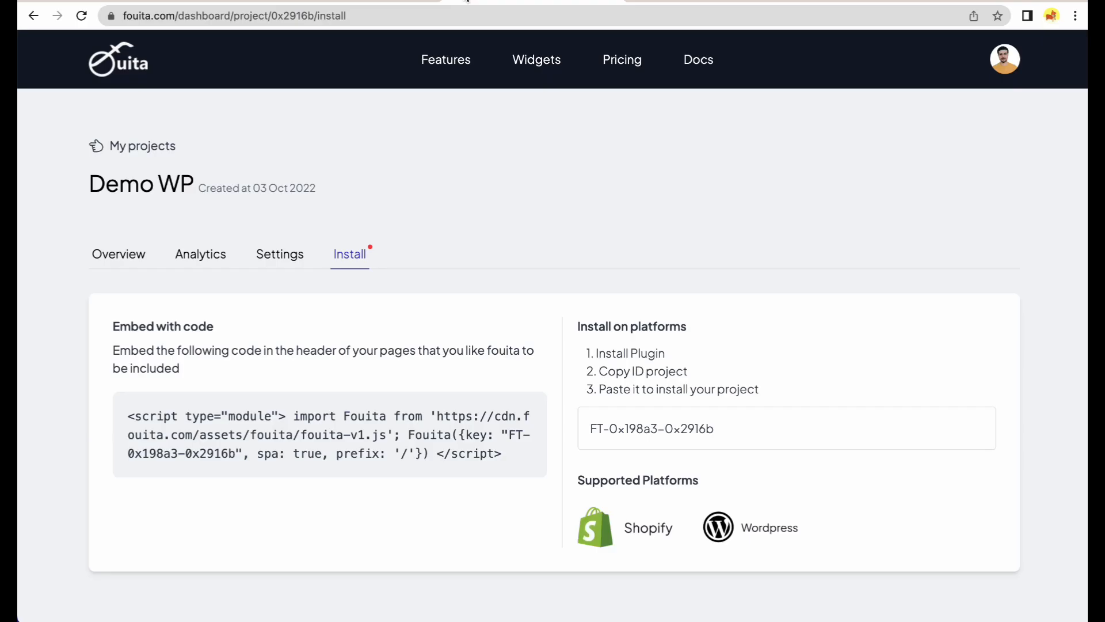
left_click(213, 257)
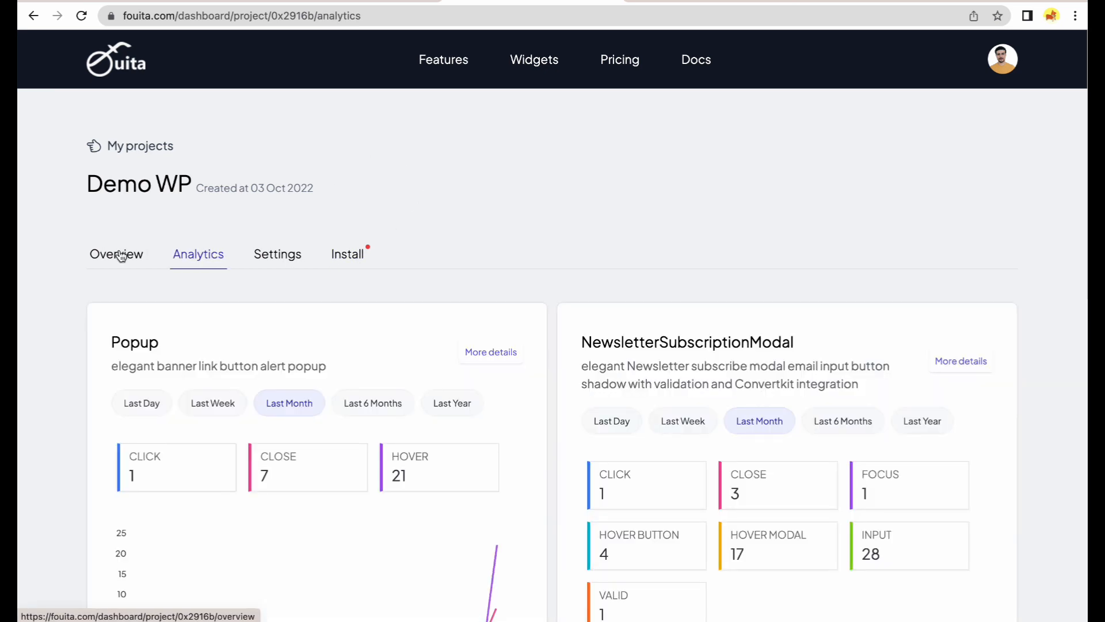
left_click(128, 256)
scroll(547, 262, "down", 4)
scroll(565, 264, "up", 1)
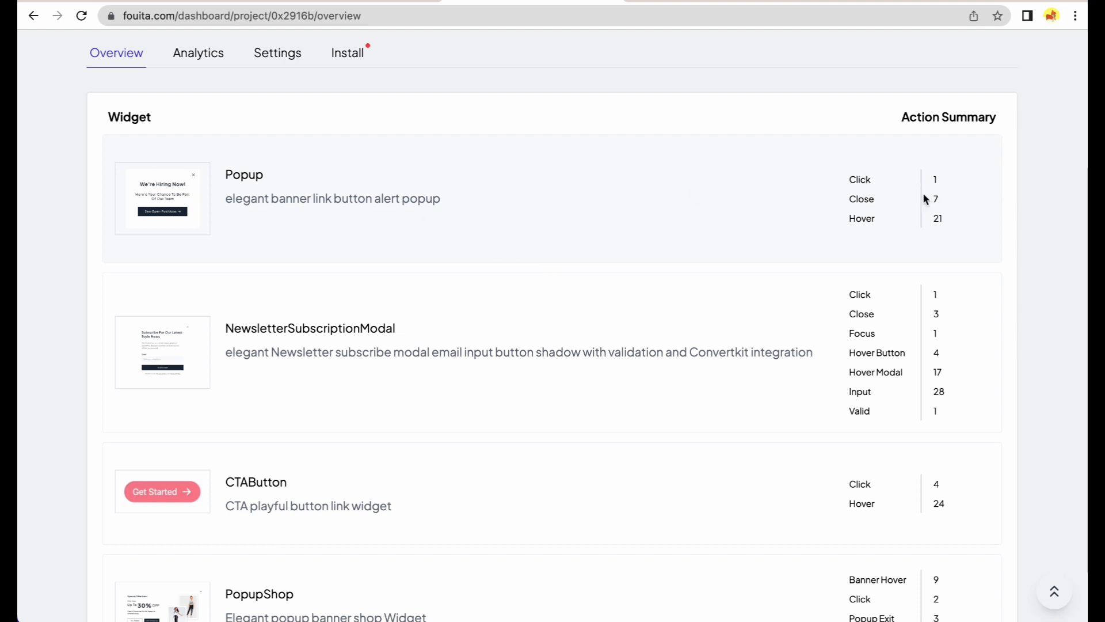
scroll(874, 325, "down", 2)
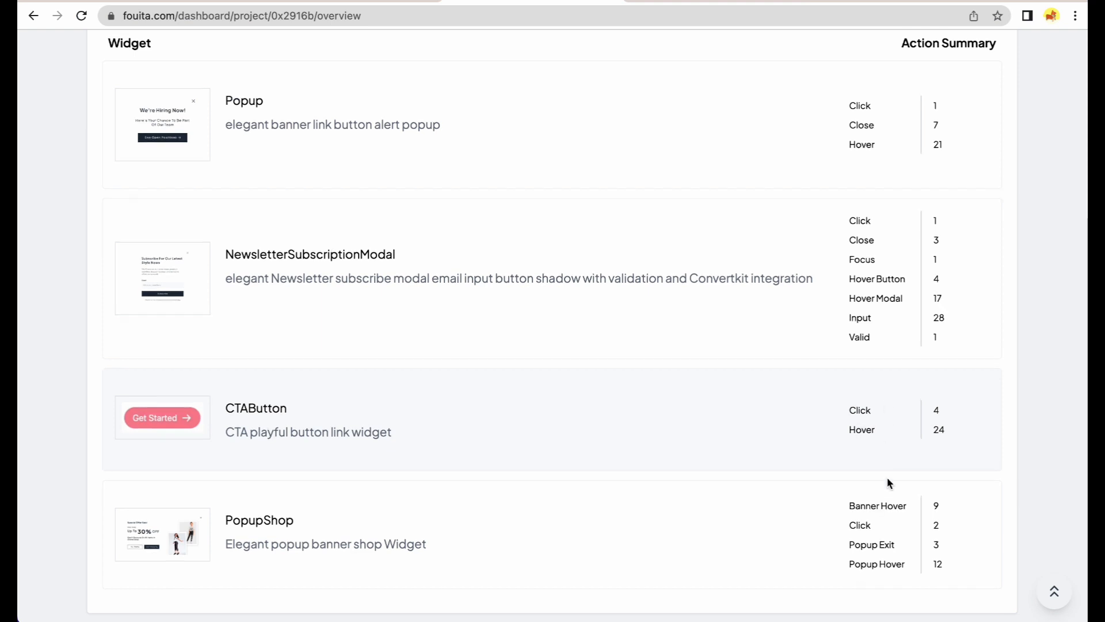
scroll(852, 501, "up", 5)
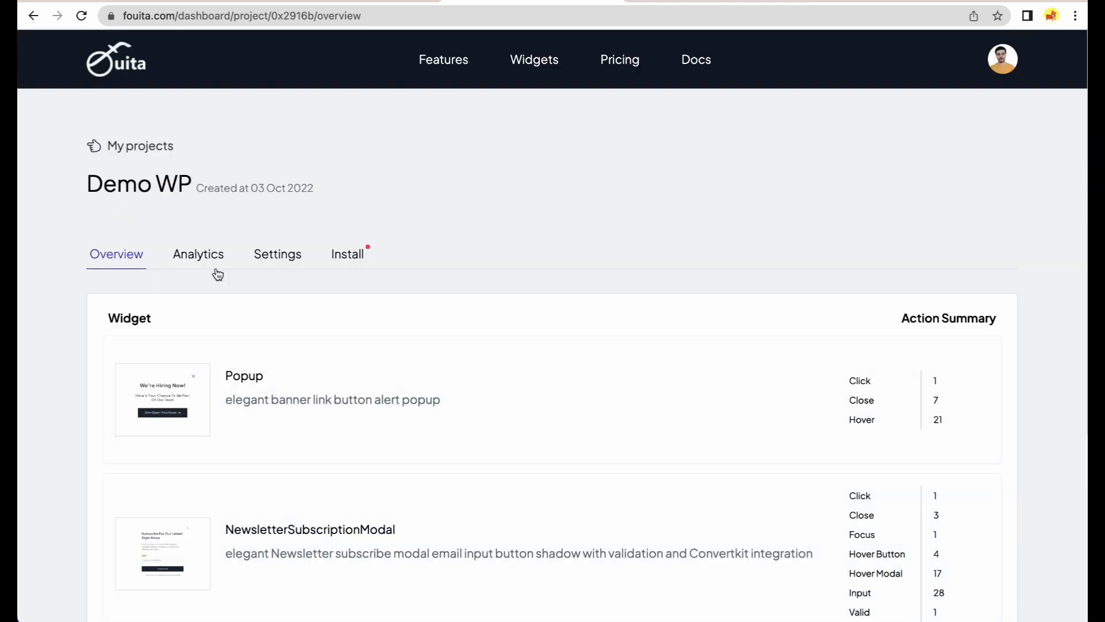
Limit the Popup and NewsletterSubscriptionModal analytics charts to the last day.
left_click(200, 257)
scroll(558, 232, "down", 4)
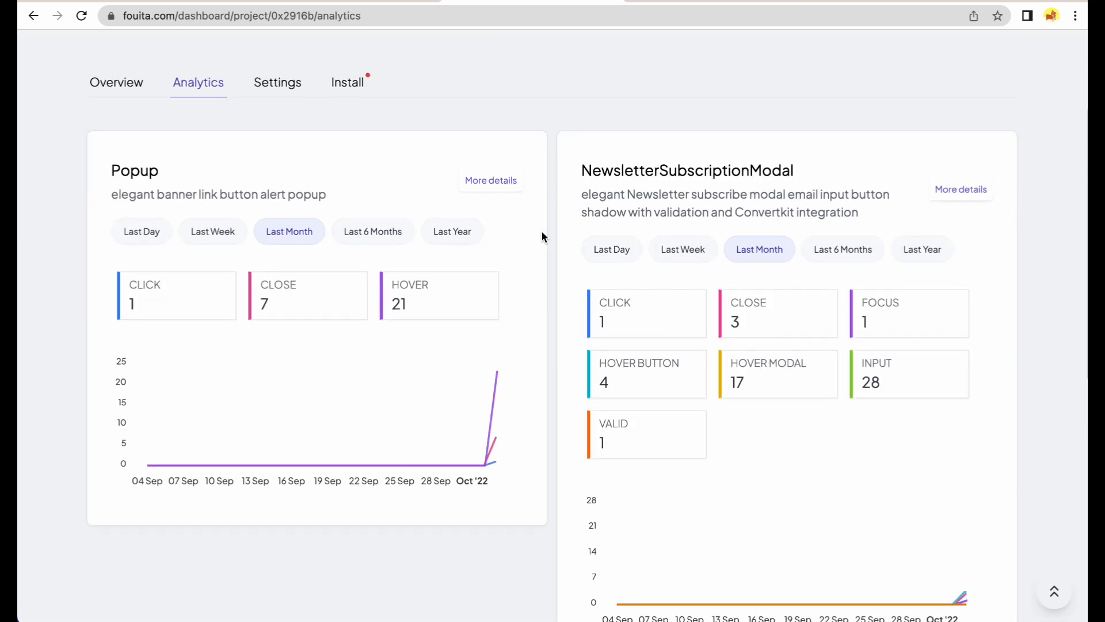
left_click(163, 235)
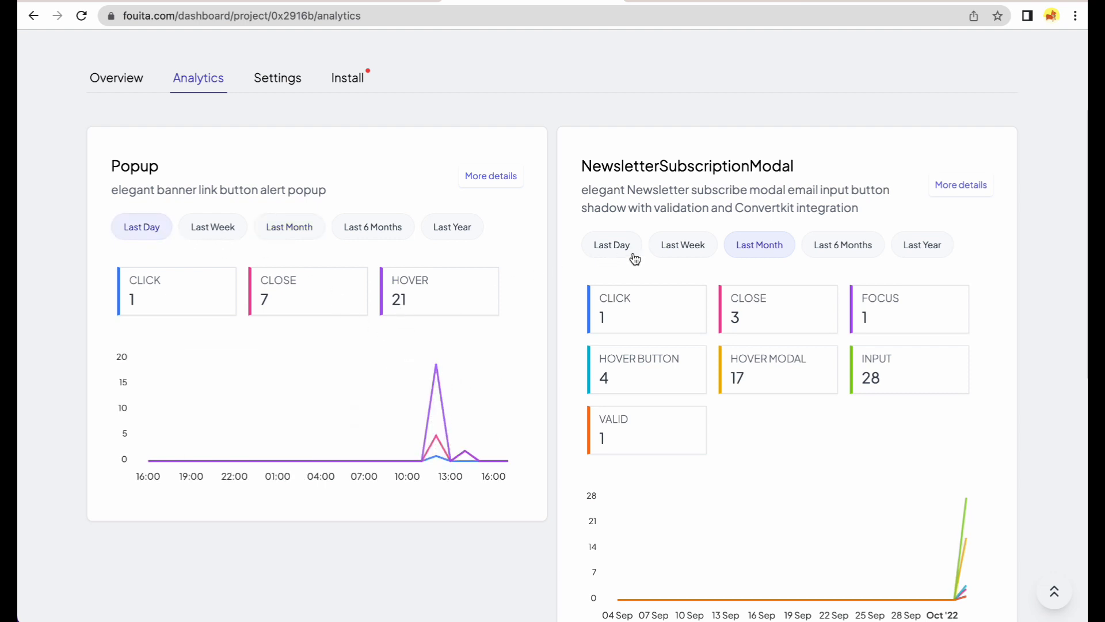
left_click(617, 245)
scroll(898, 432, "down", 1)
Chart only the PopupShop widget's click counts together with its popup exits.
mouse_move(940, 552)
scroll(941, 550, "down", 1)
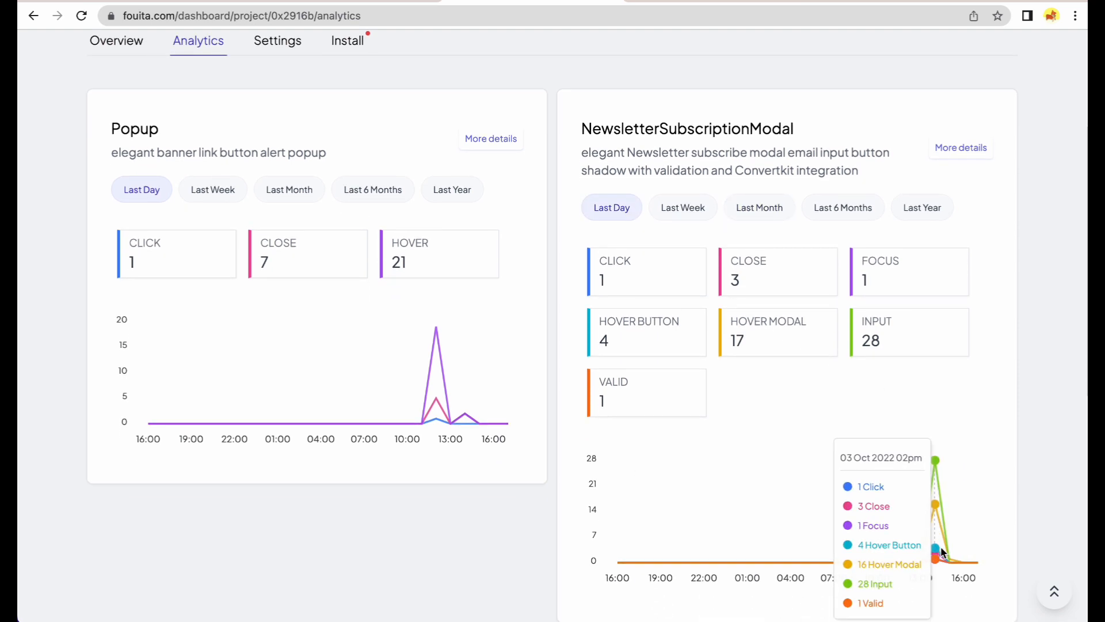
scroll(941, 552, "down", 8)
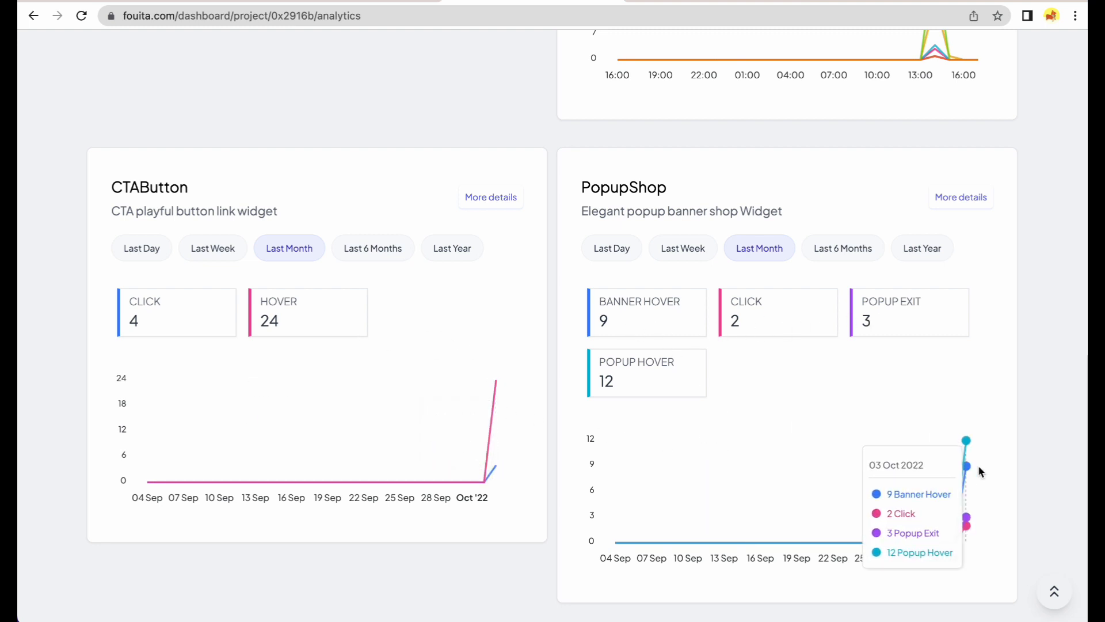
left_click(786, 321)
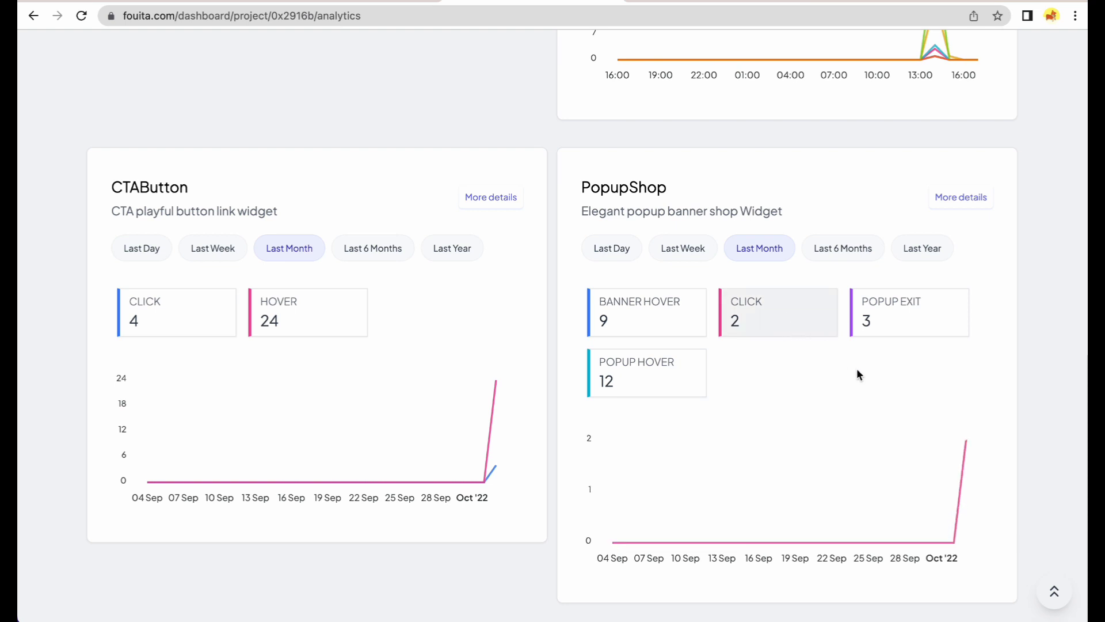
left_click(914, 334)
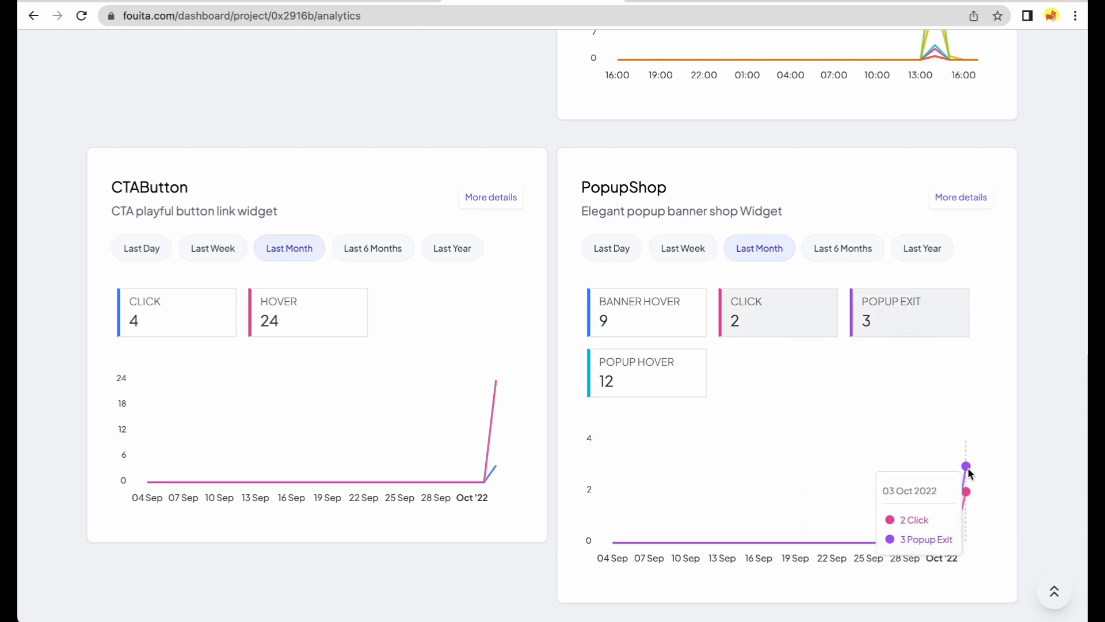
Chart the newsletter modal's hovers, input events and button hovers together.
scroll(829, 412, "up", 7)
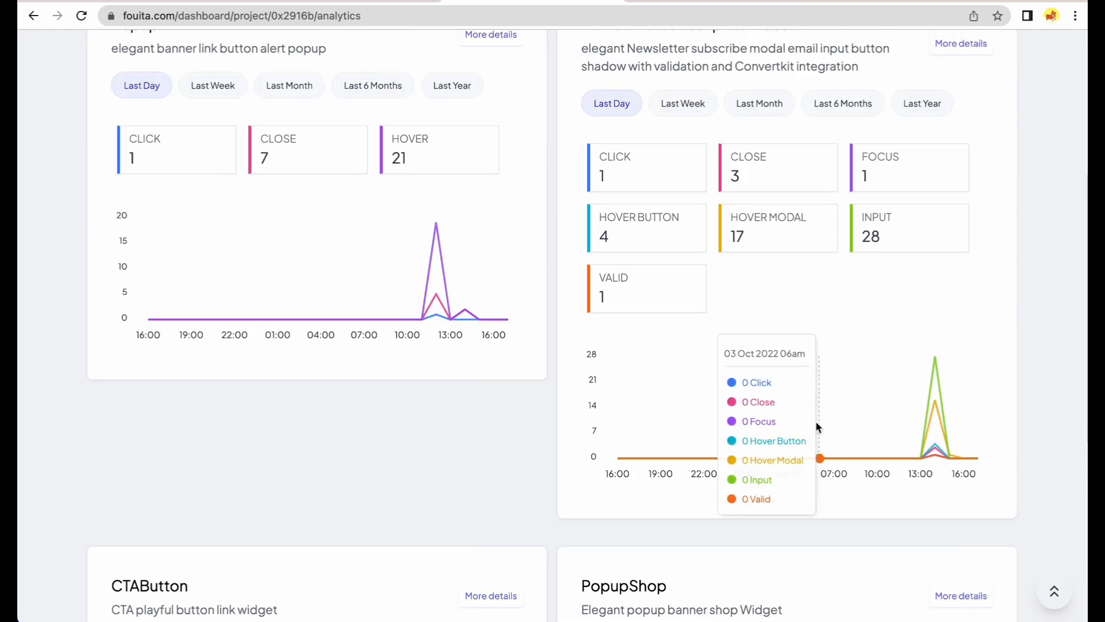
left_click(774, 242)
left_click(887, 241)
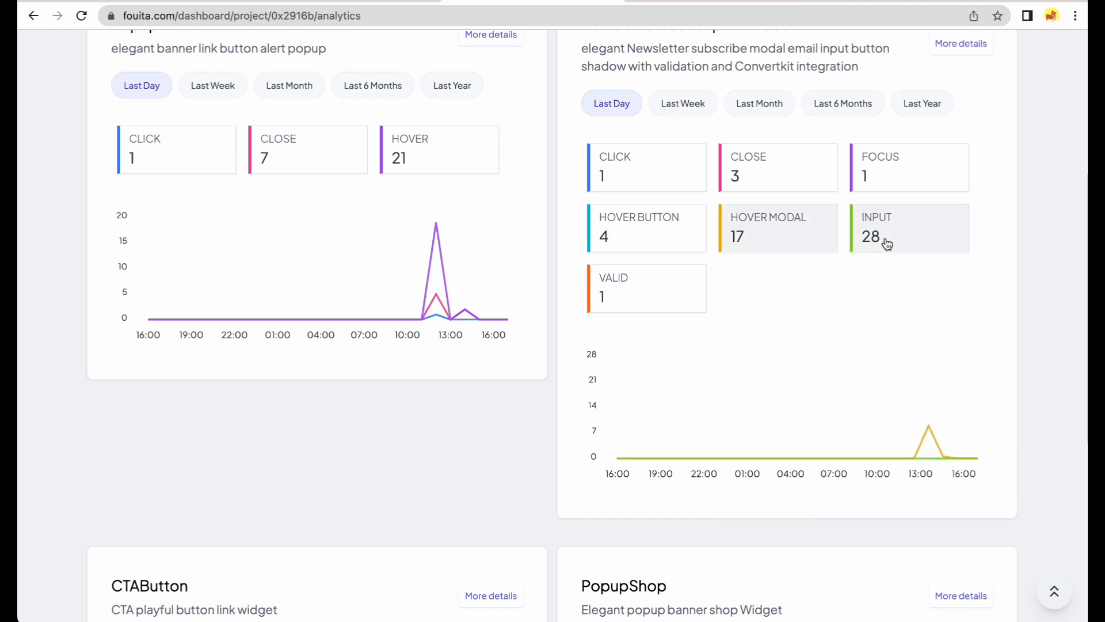
mouse_move(937, 368)
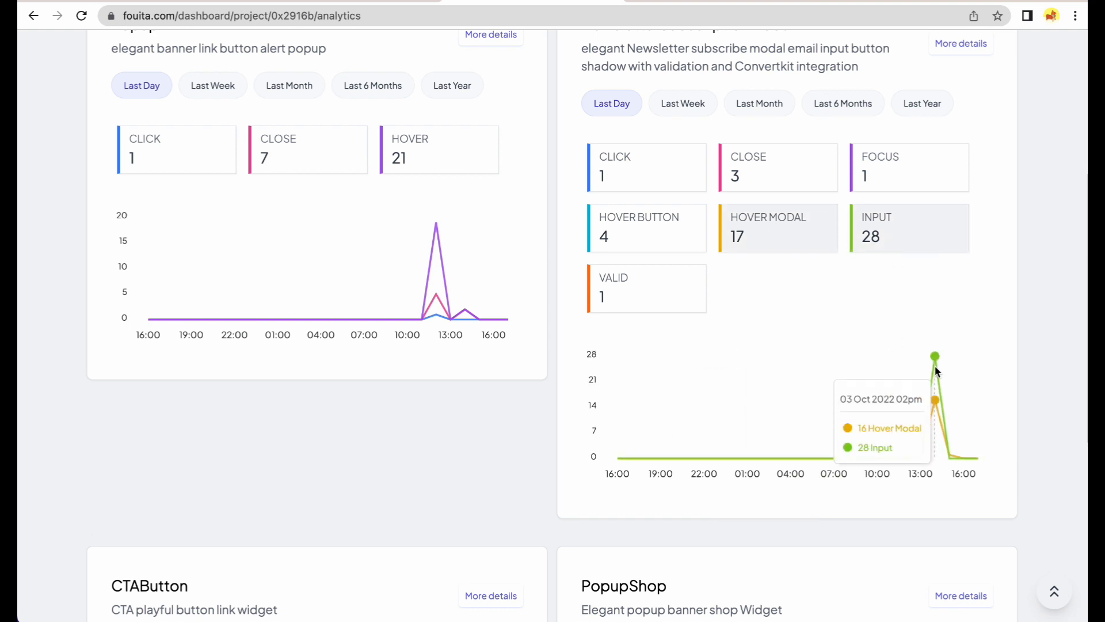
left_click(670, 240)
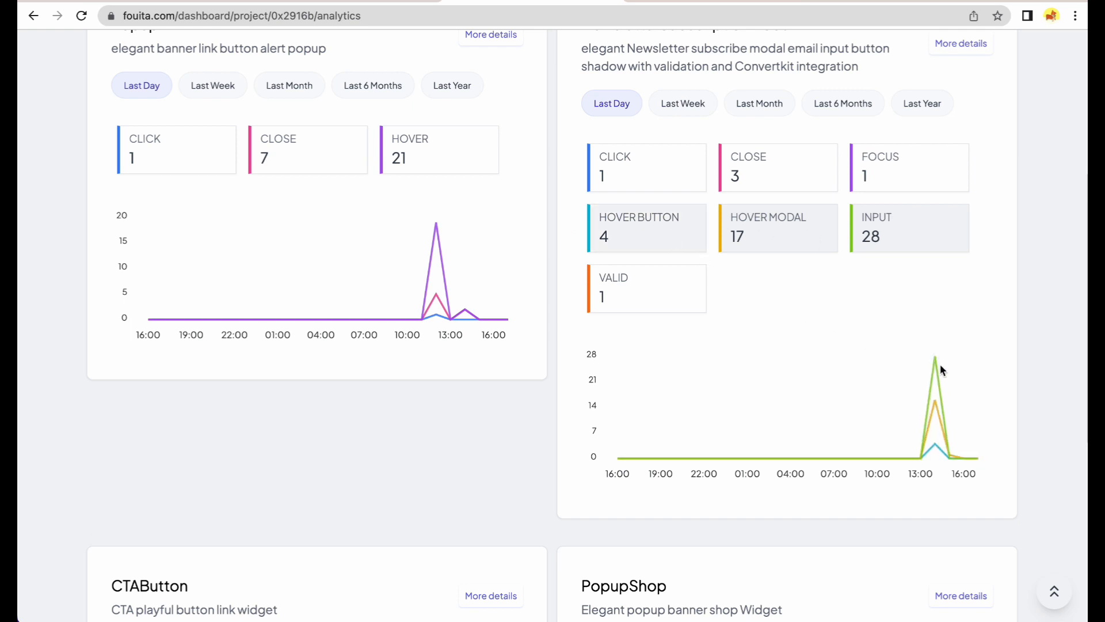
mouse_move(937, 372)
scroll(775, 335, "up", 5)
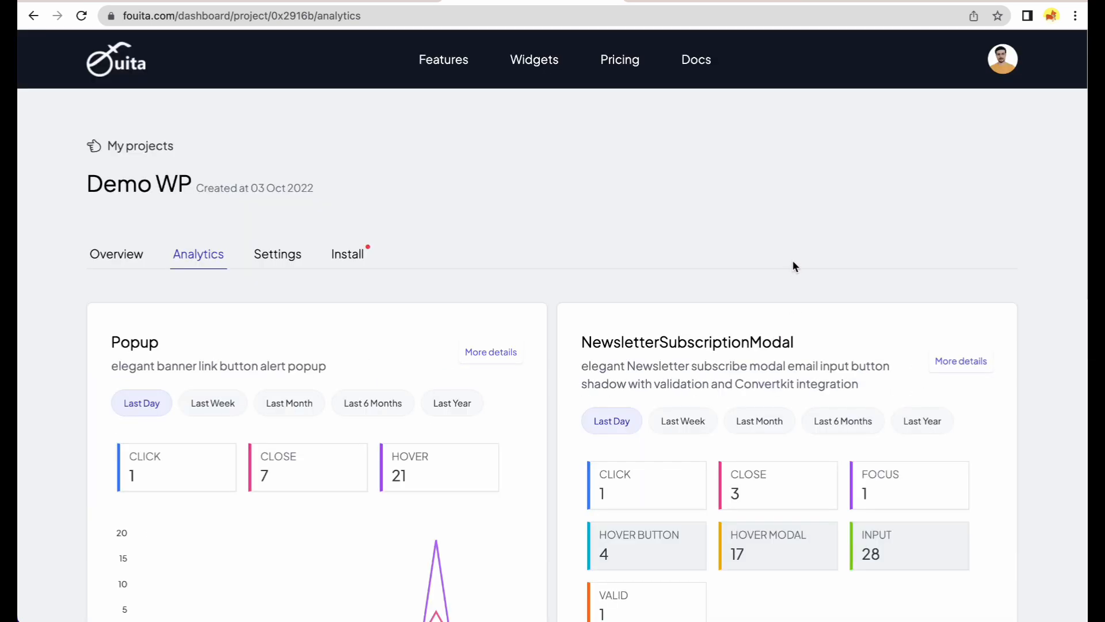